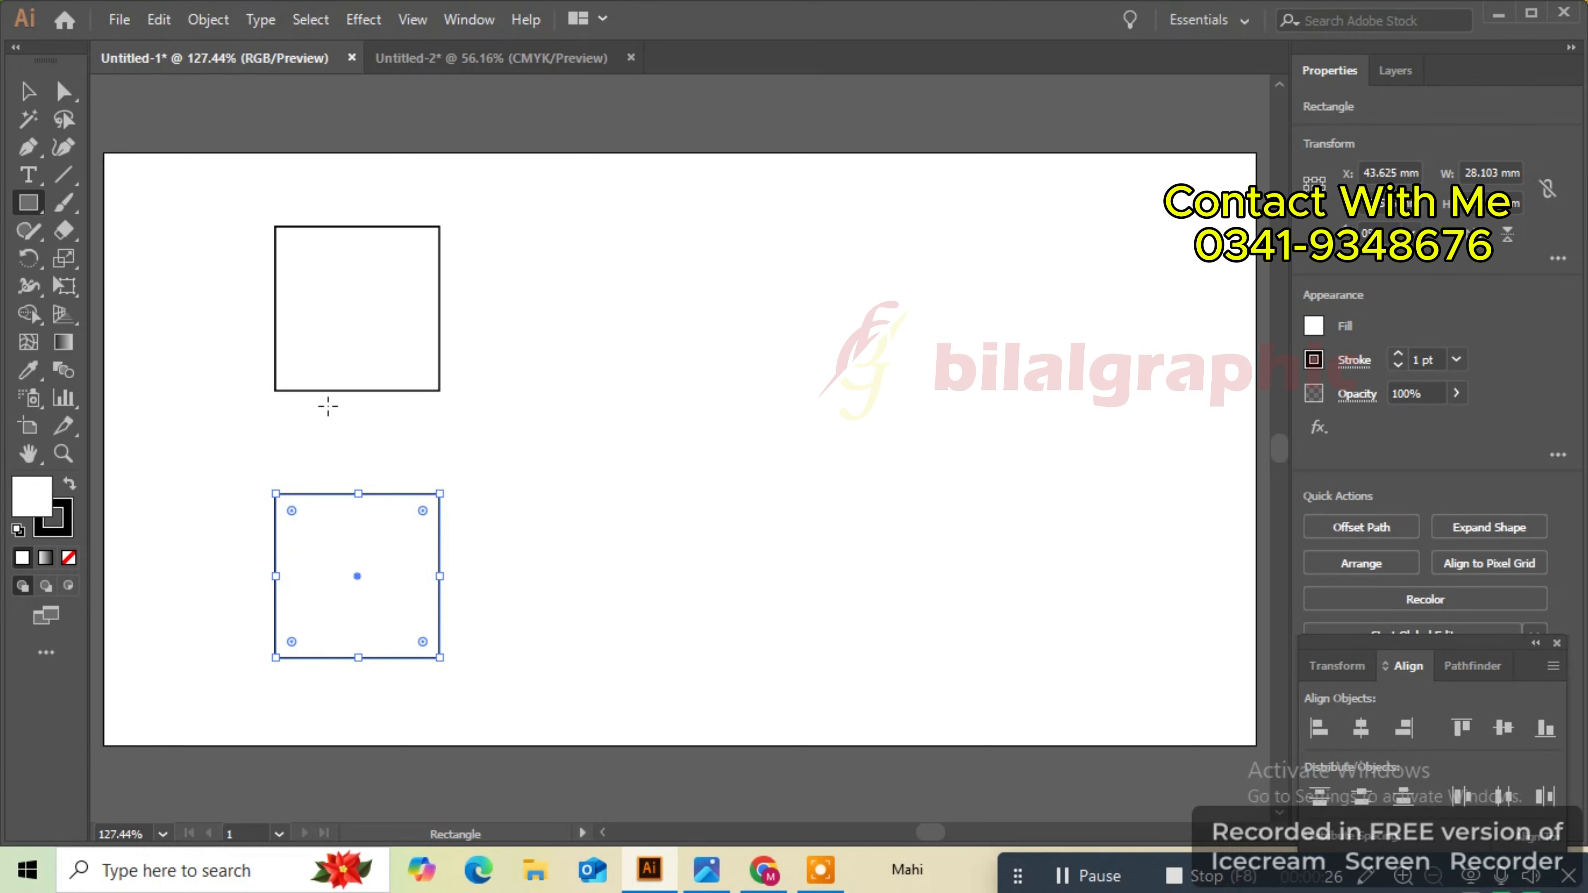
- Apply a Pucker & Bloat effect of -69% to the upper square, previewing it
click(29, 92)
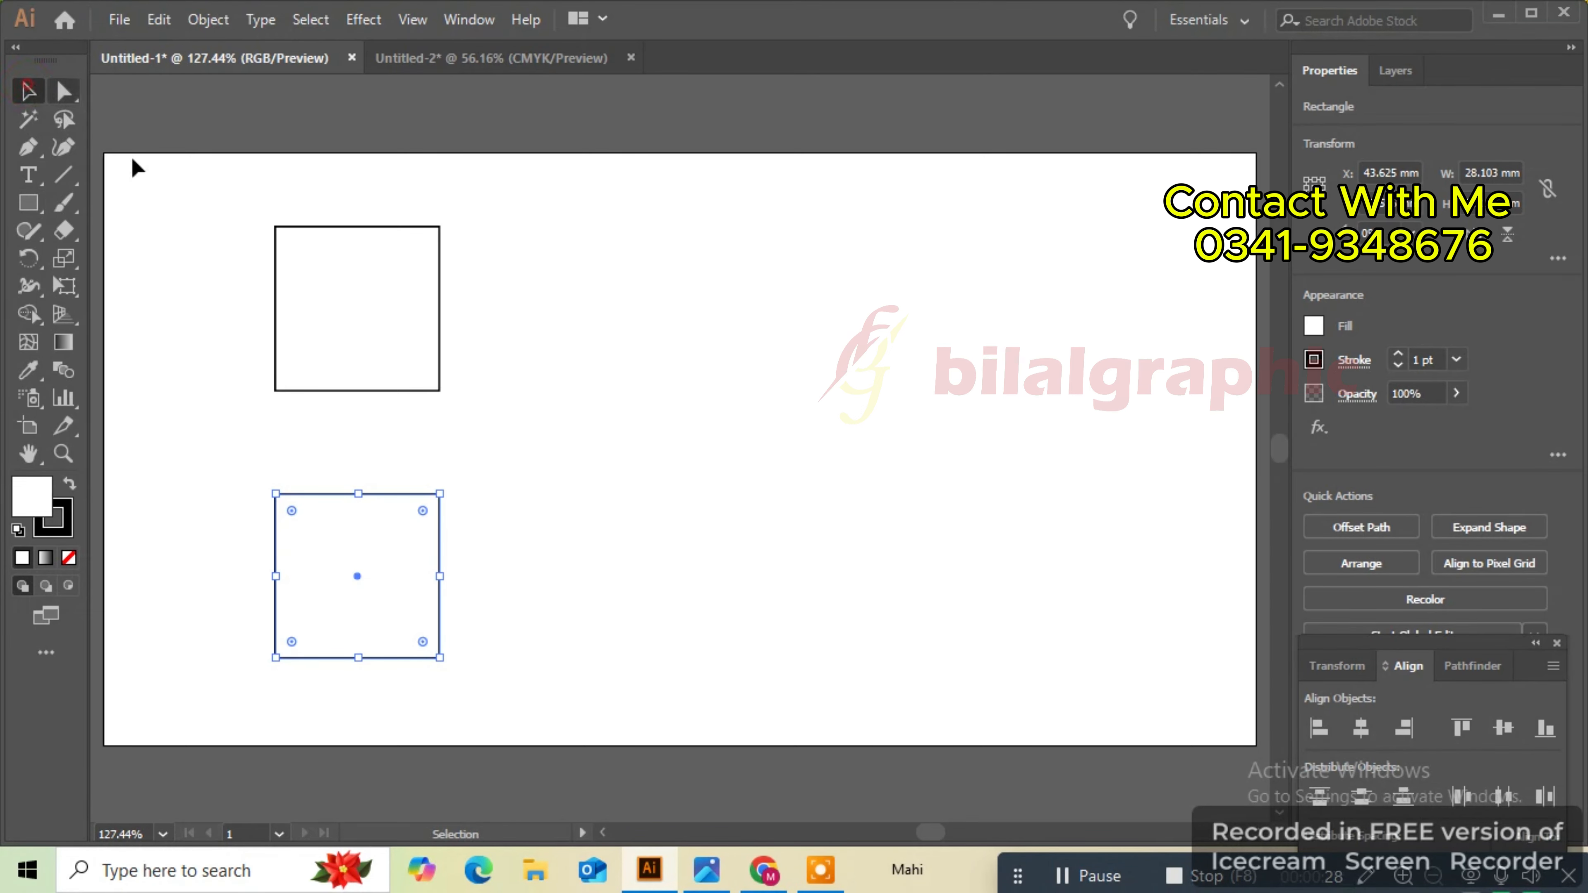
click(272, 244)
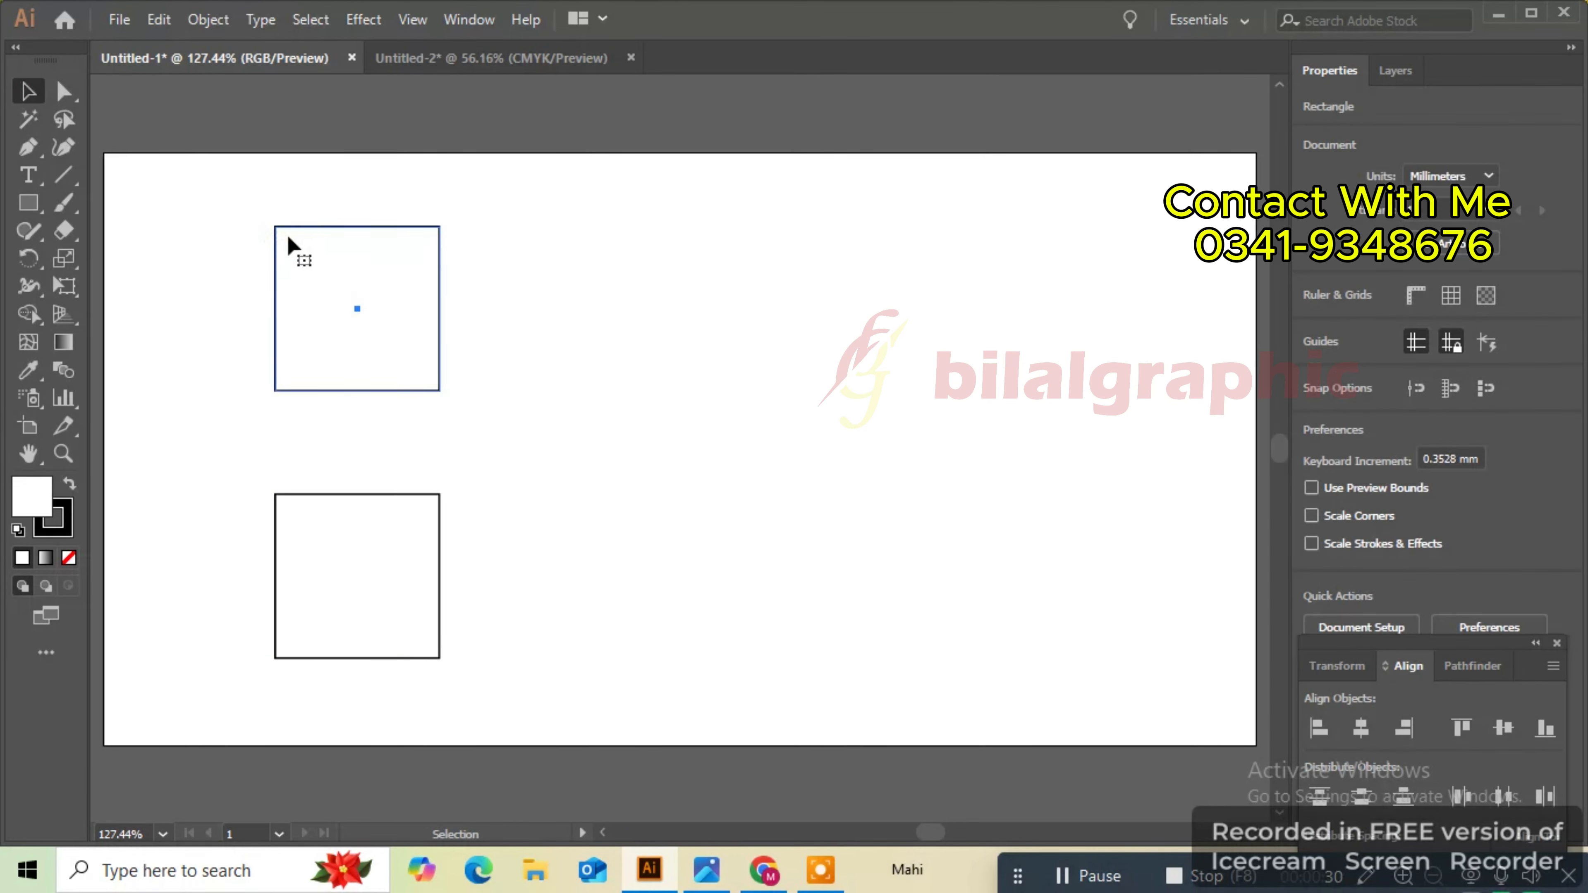
click(289, 239)
click(361, 22)
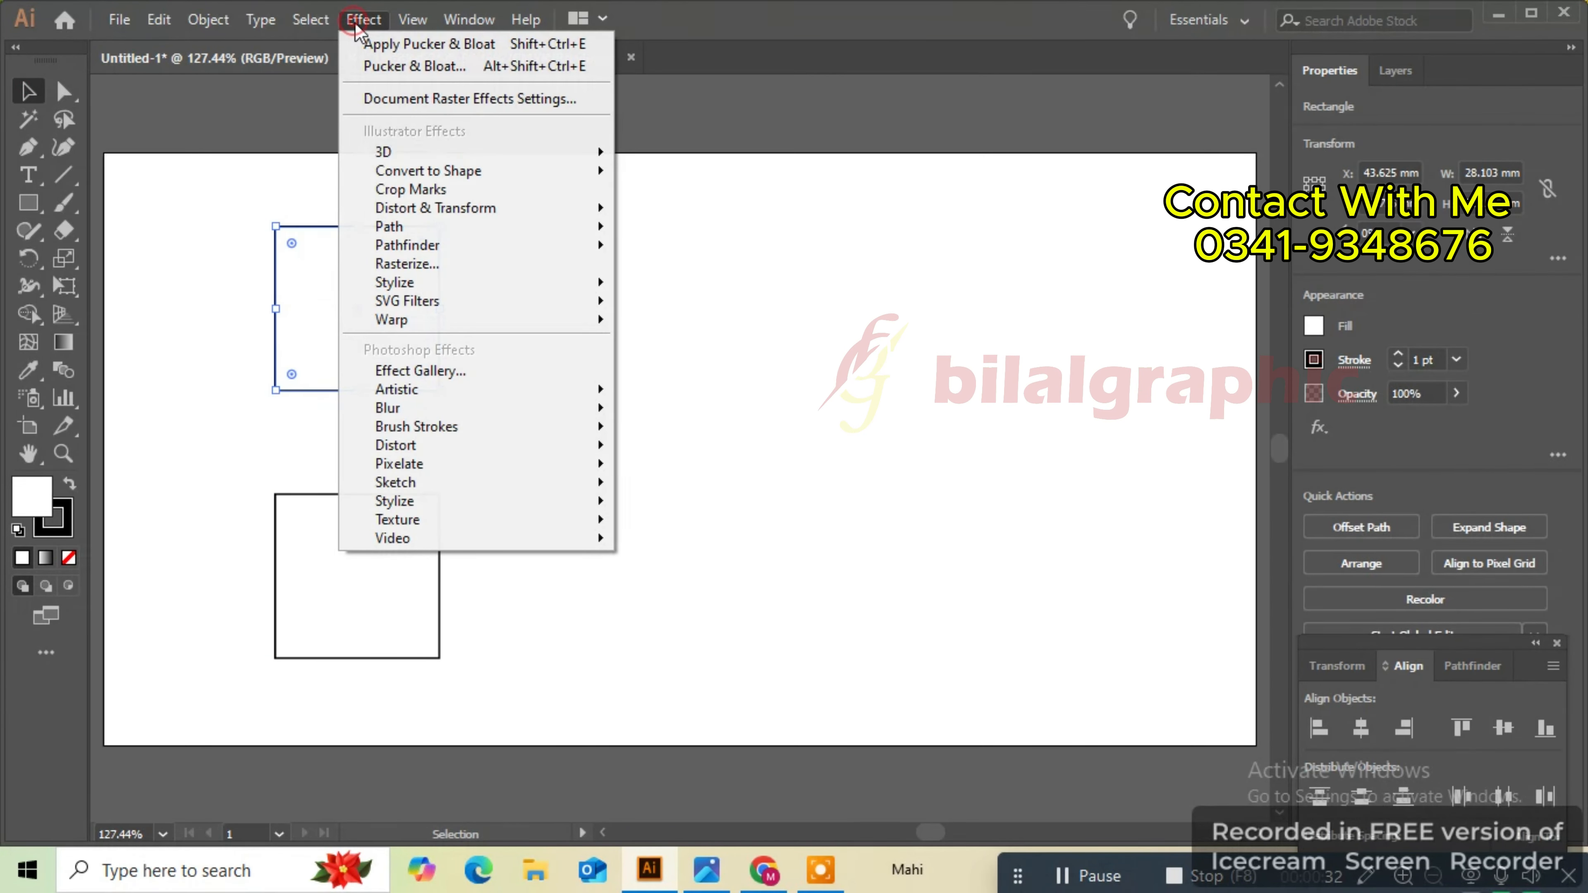
mouse_move(603, 229)
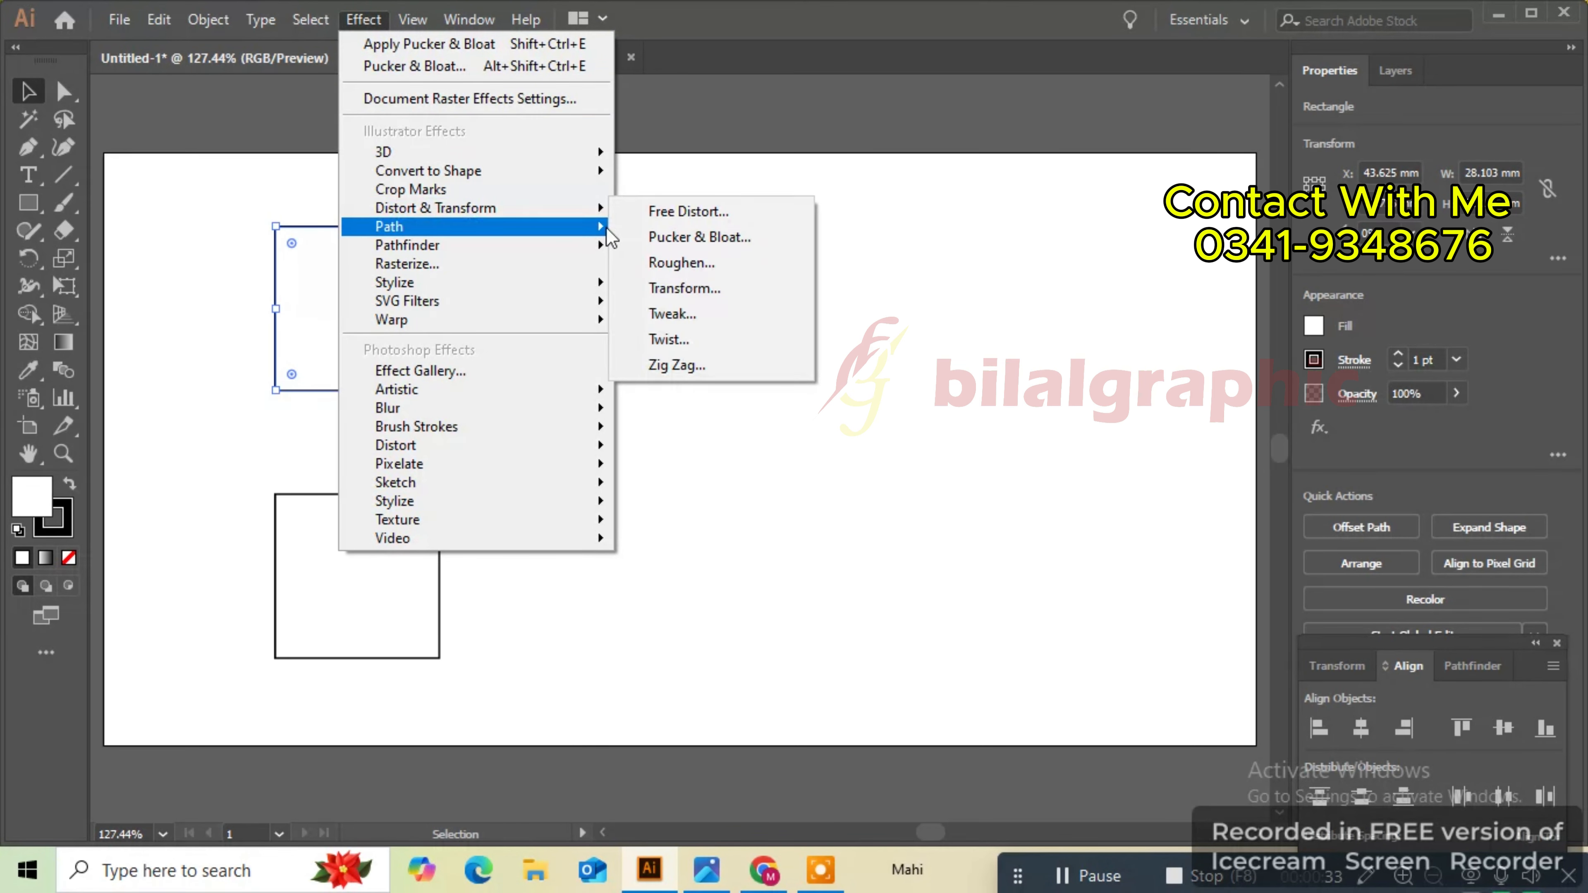
click(670, 236)
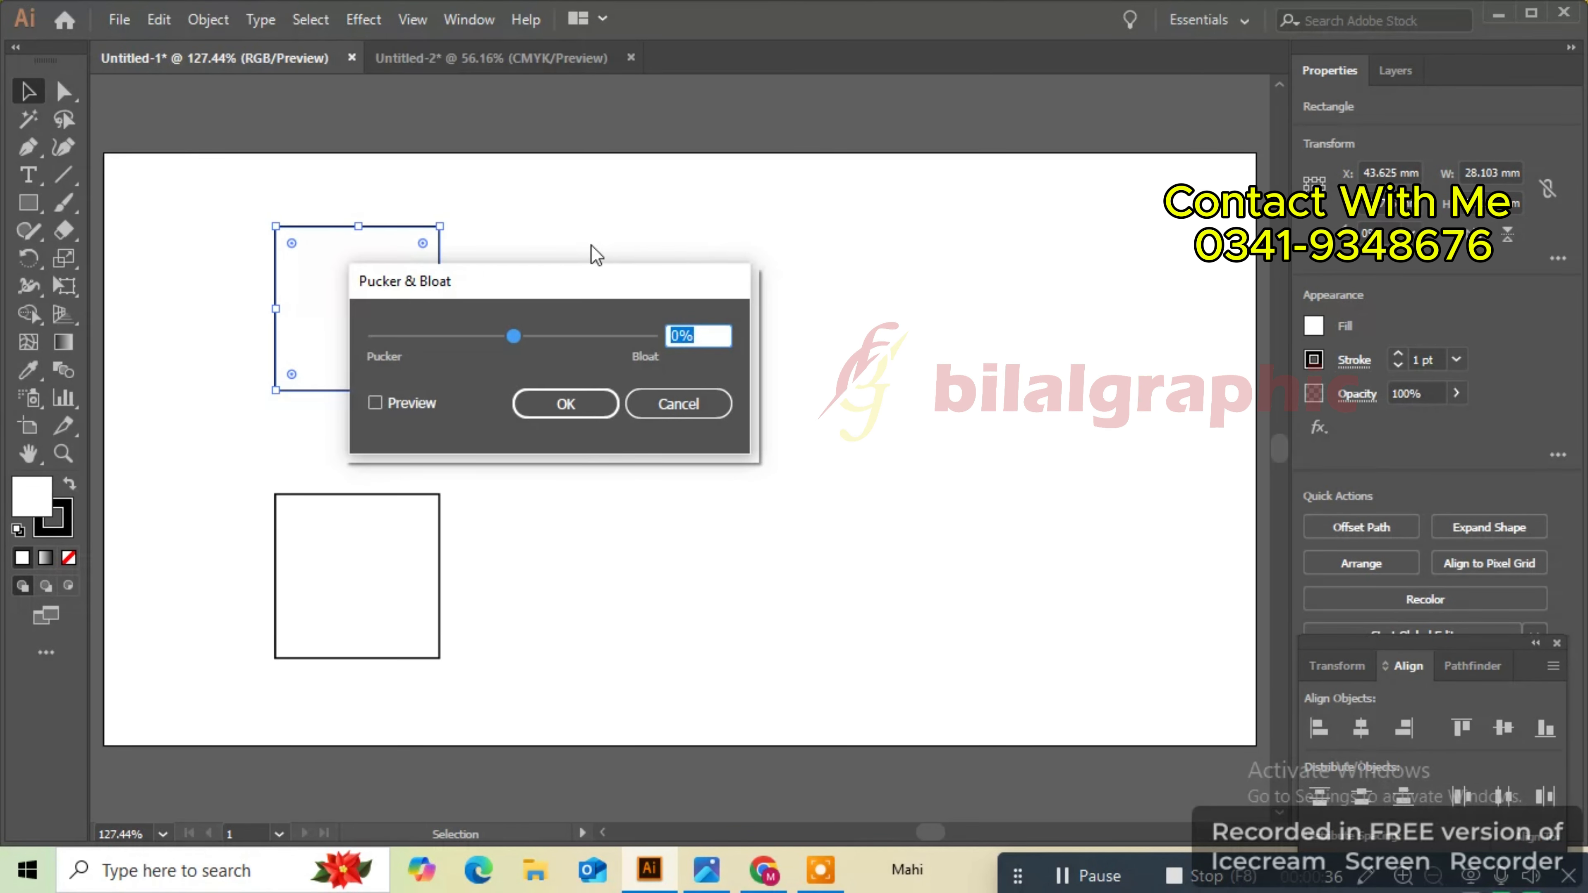
drag(586, 265, 869, 190)
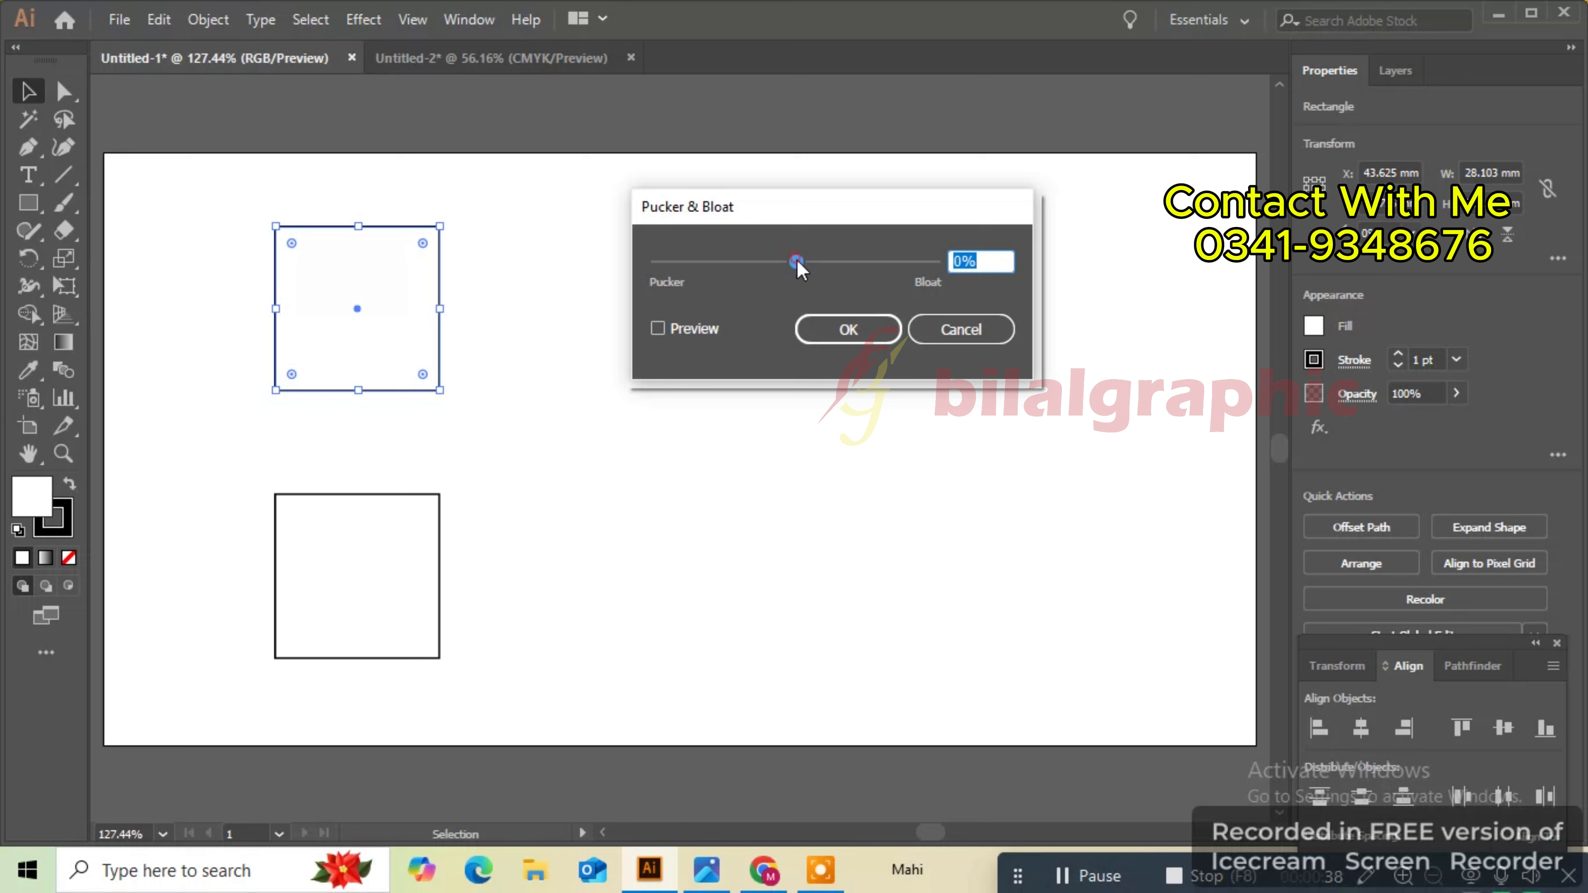
drag(798, 261, 815, 261)
click(698, 327)
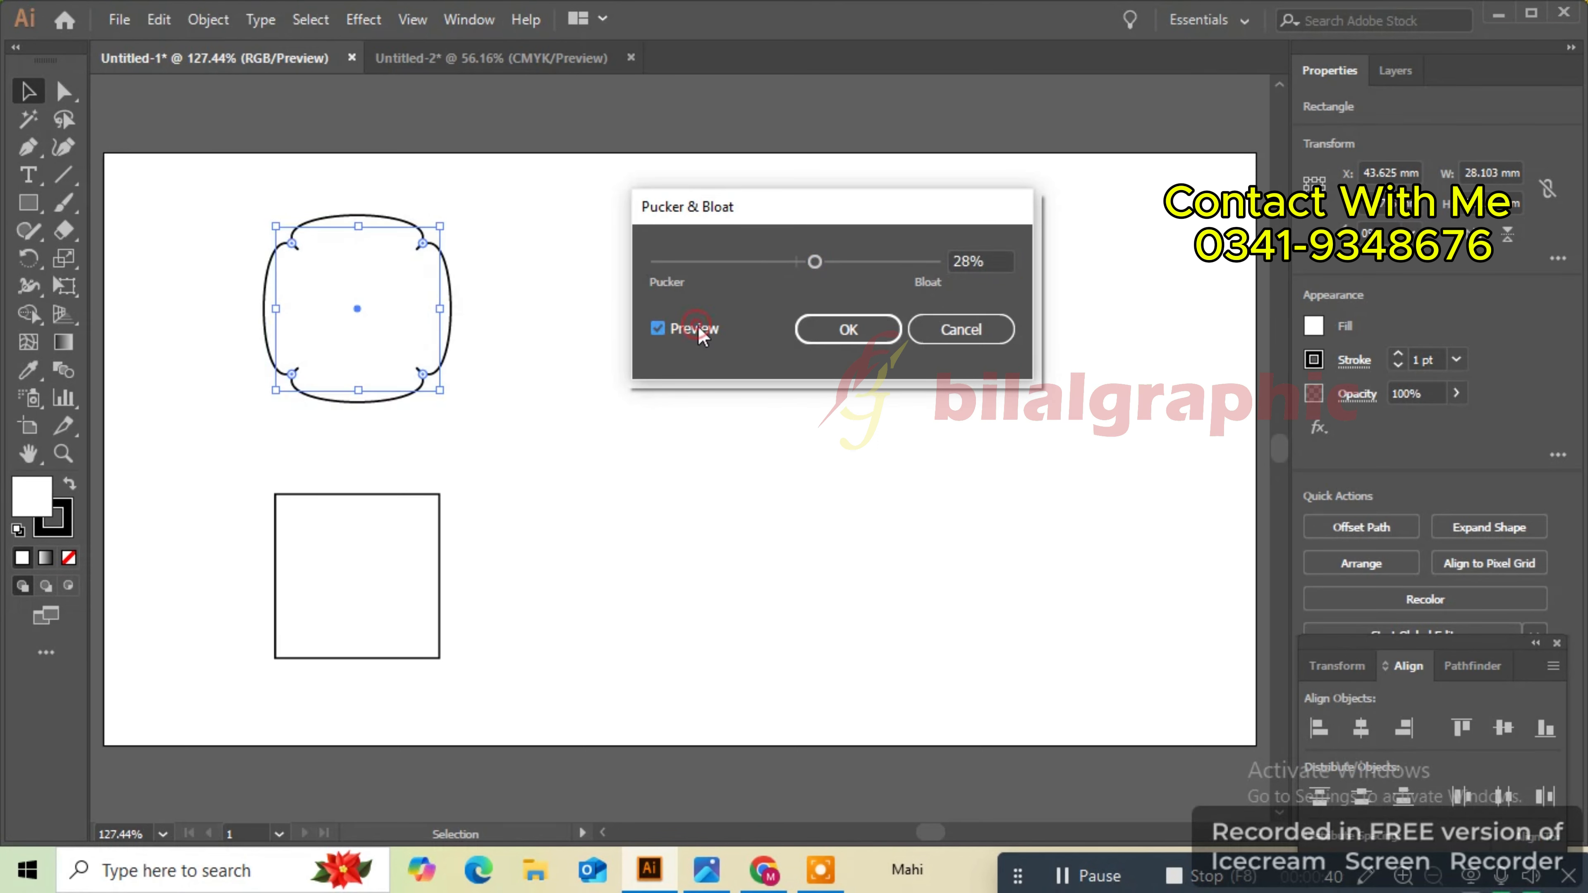
drag(814, 261, 746, 261)
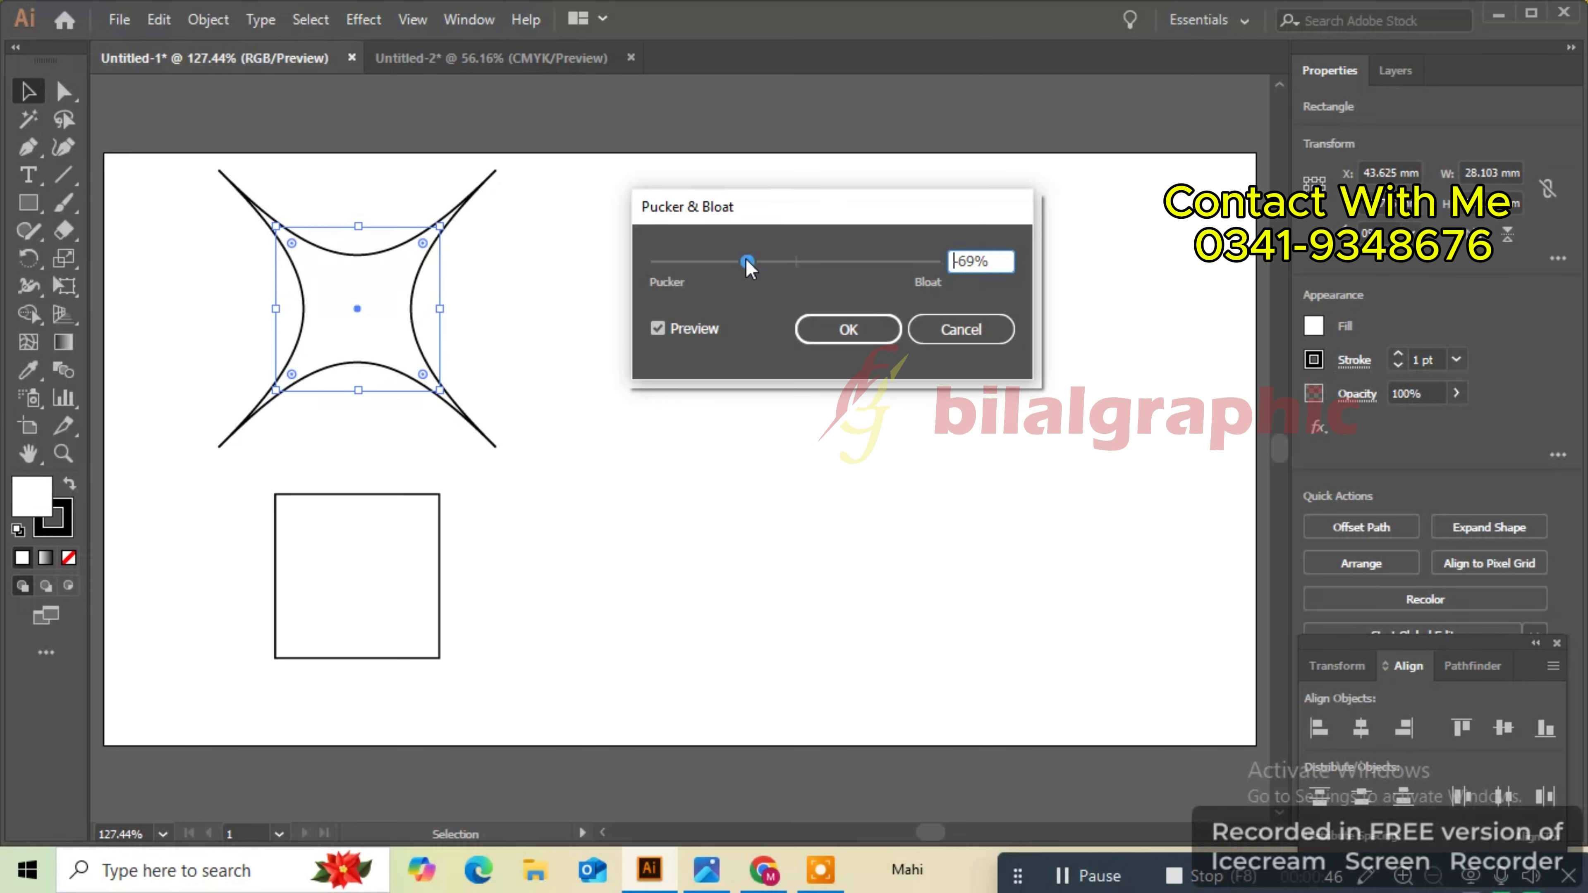
click(838, 332)
- Apply a Pucker & Bloat effect of 104% to the lower square
click(368, 526)
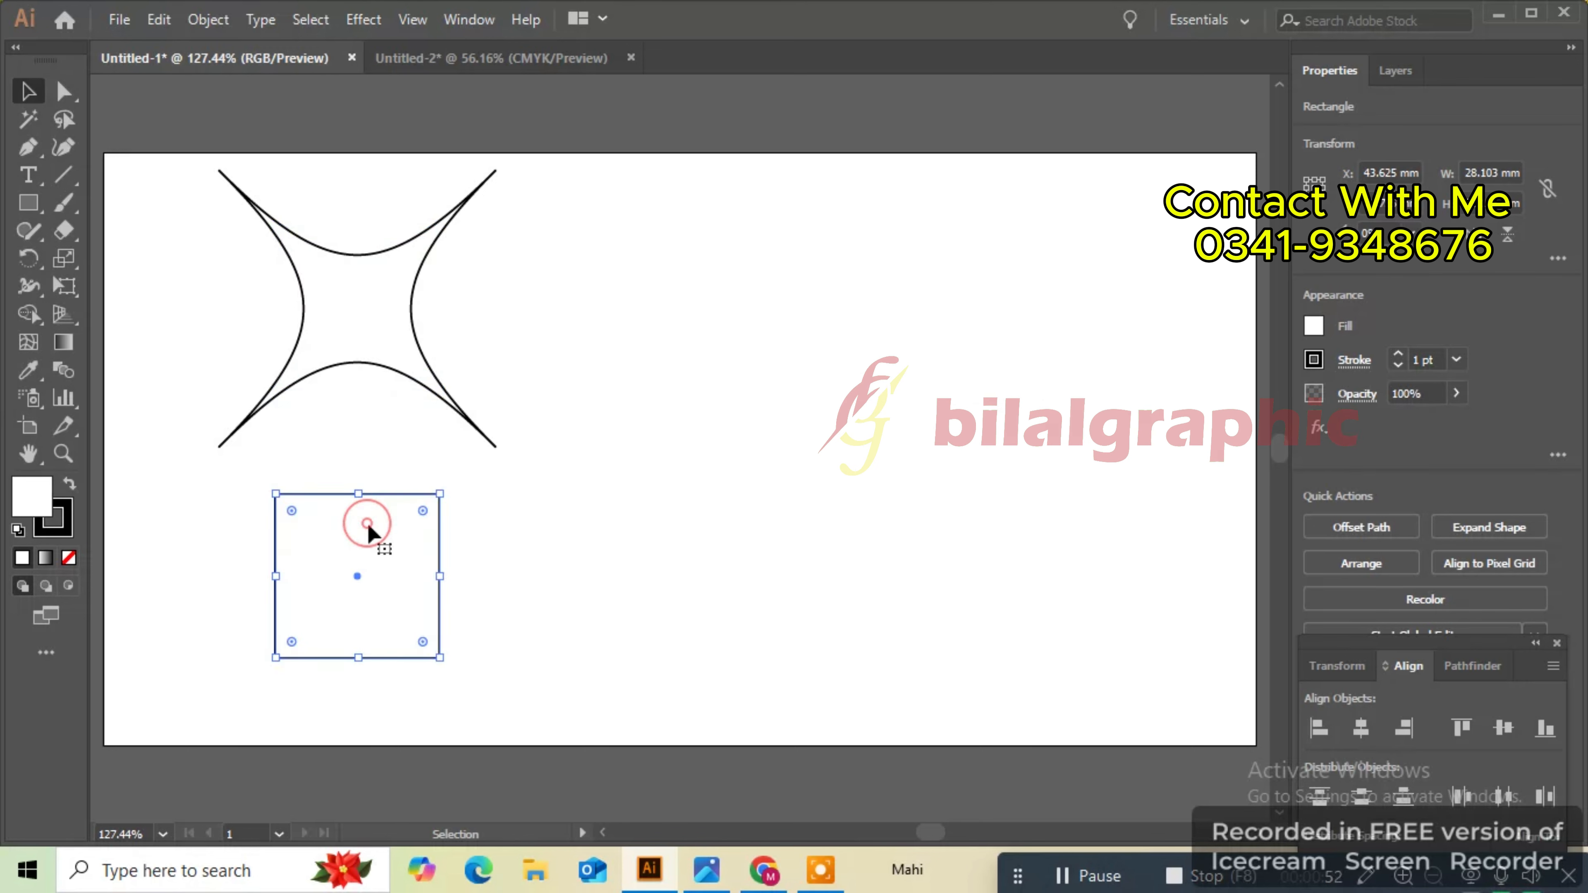
click(361, 20)
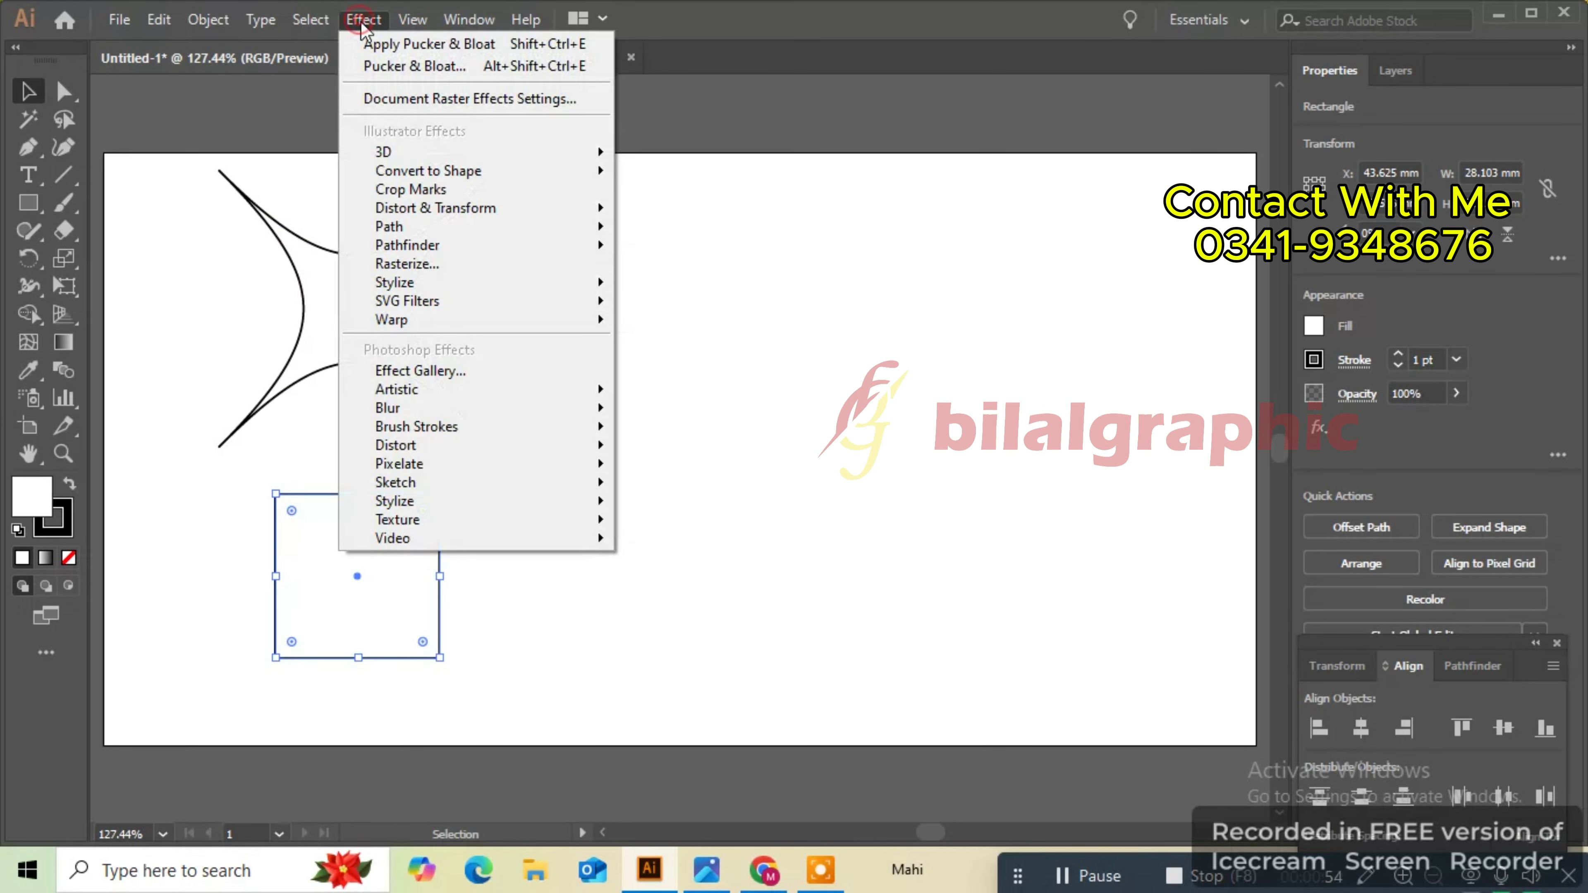
mouse_move(448, 217)
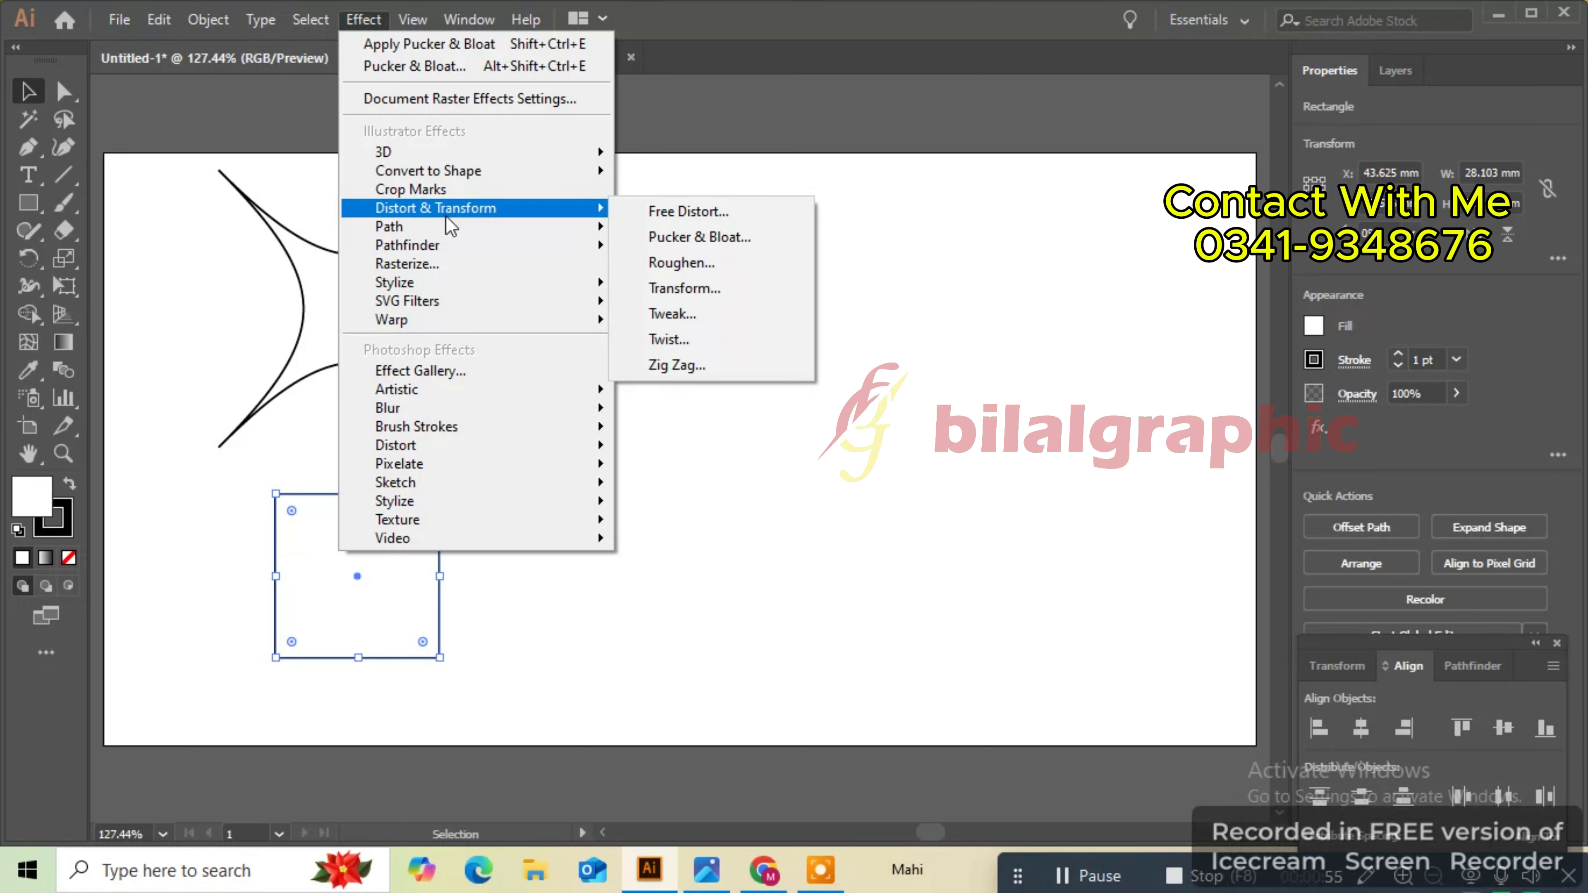
click(682, 238)
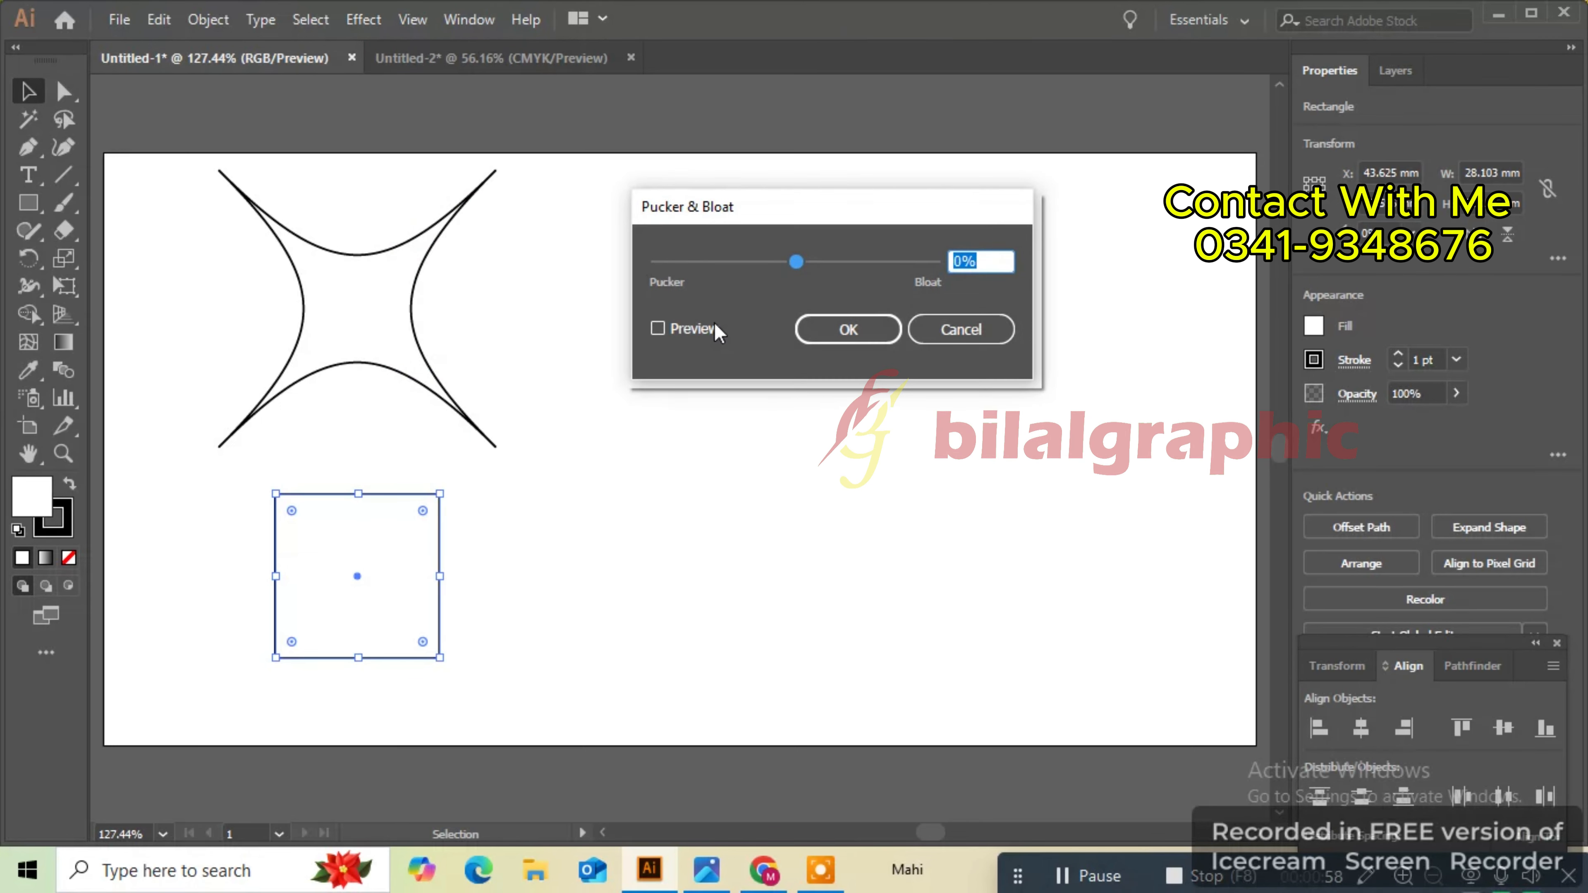
click(694, 330)
drag(797, 261, 869, 262)
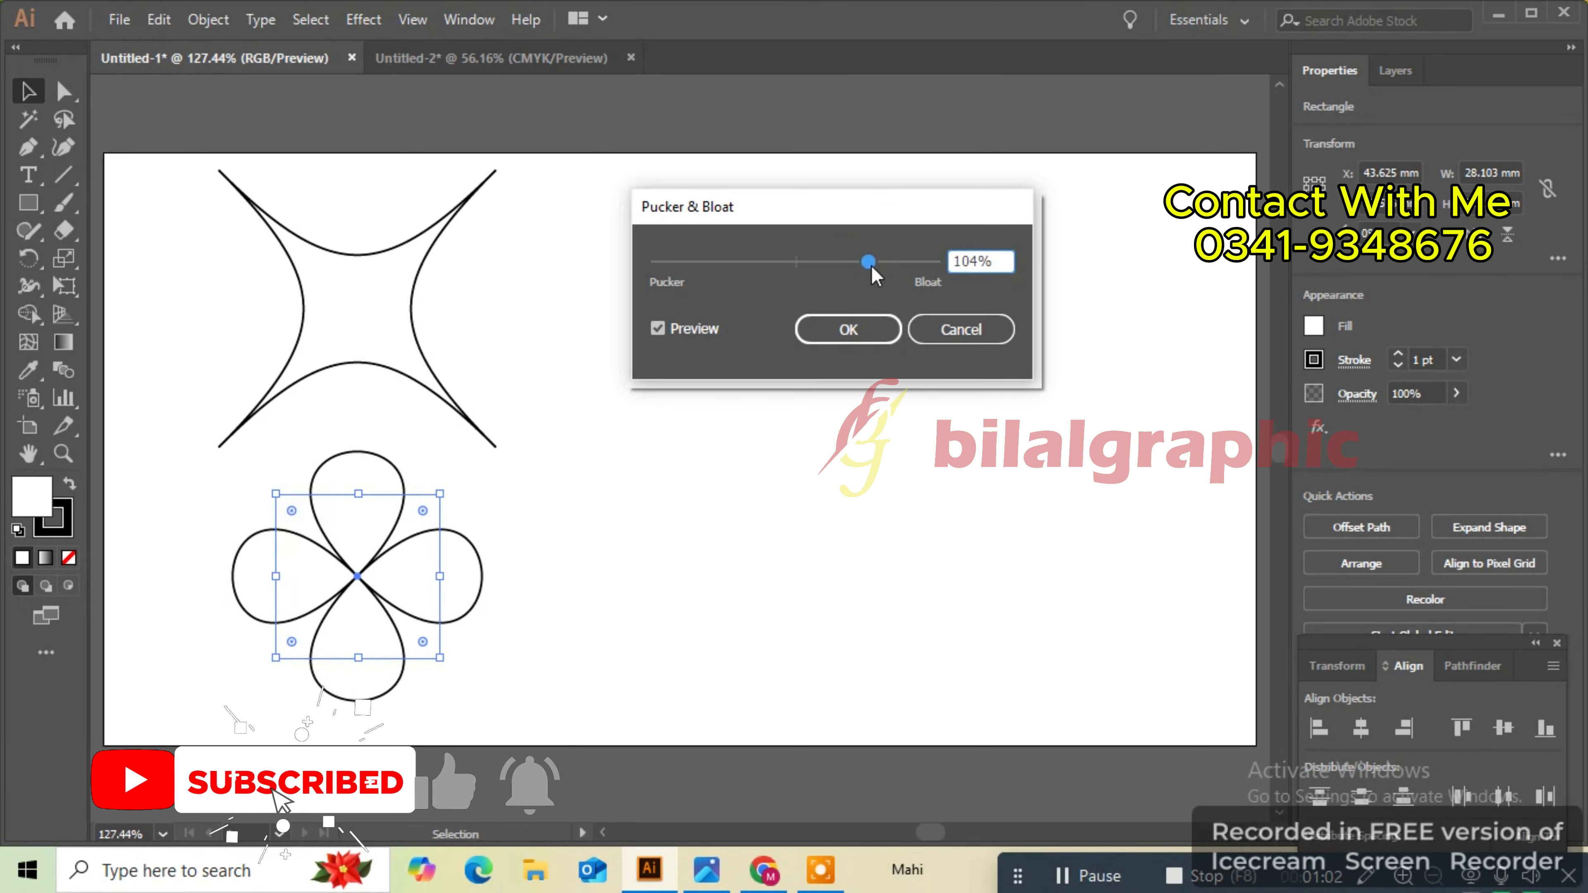
click(847, 330)
click(700, 269)
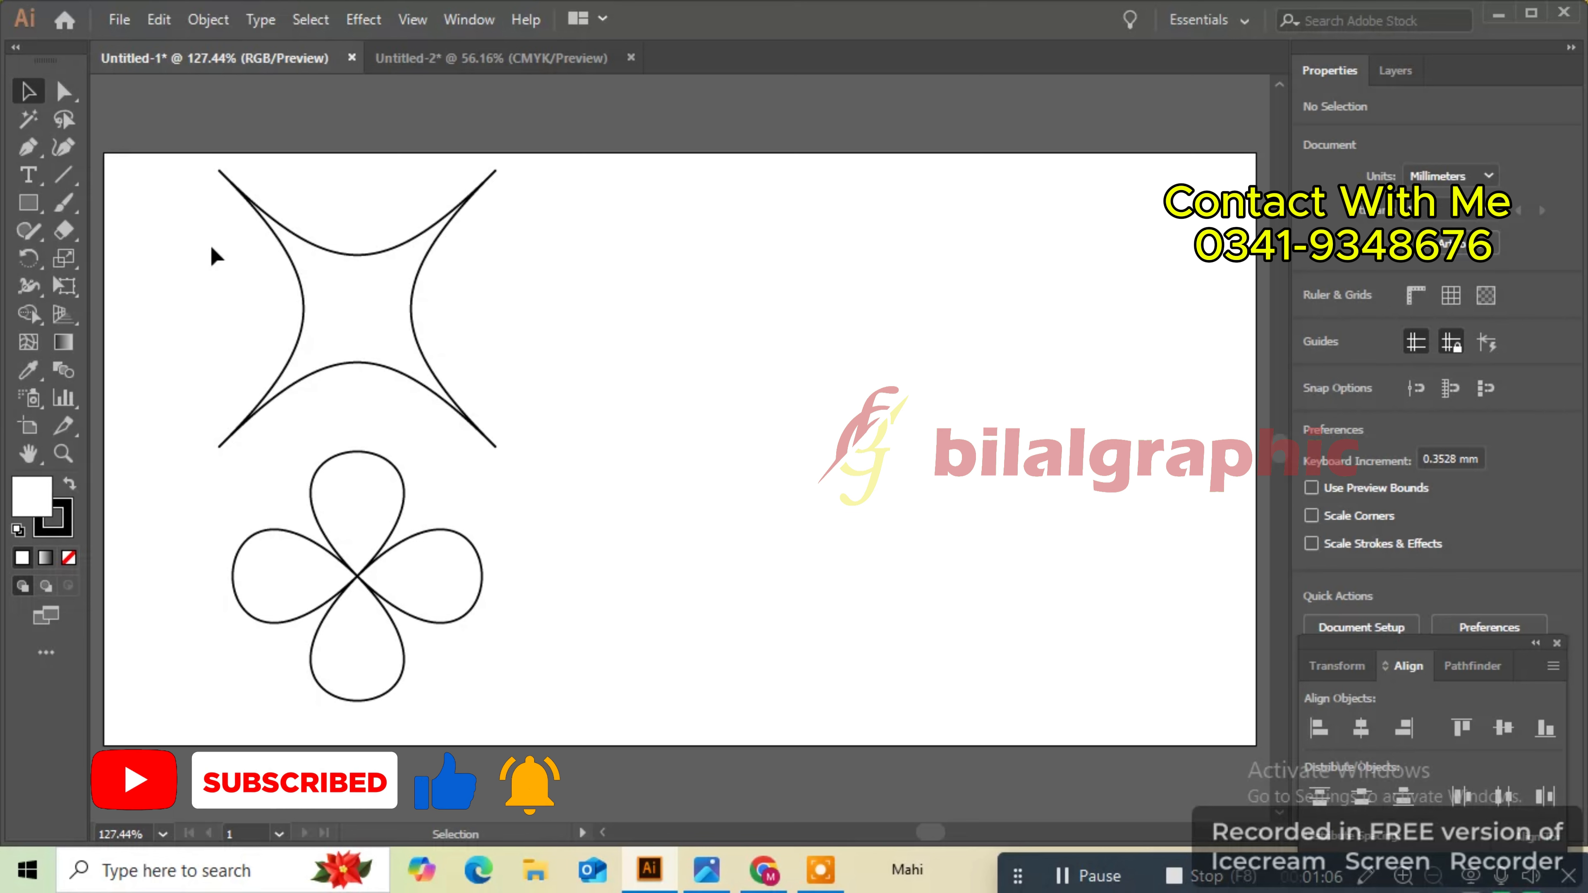
- Draw a rounded rectangle about 29 mm wide to the right of the star shape
click(28, 212)
click(106, 228)
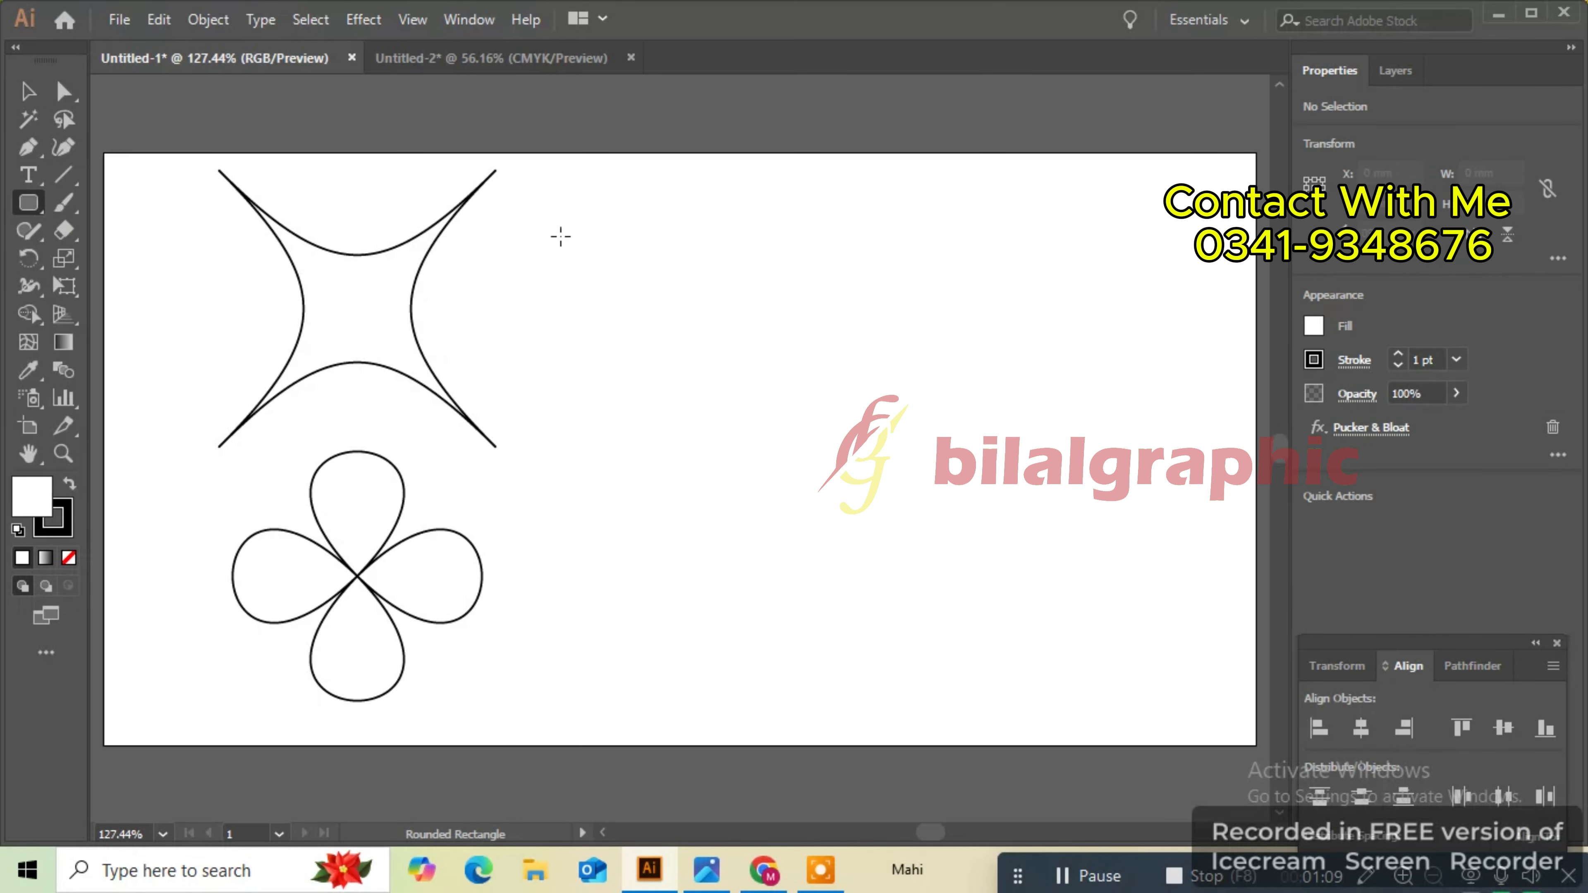
drag(561, 236, 733, 380)
drag(647, 309, 649, 306)
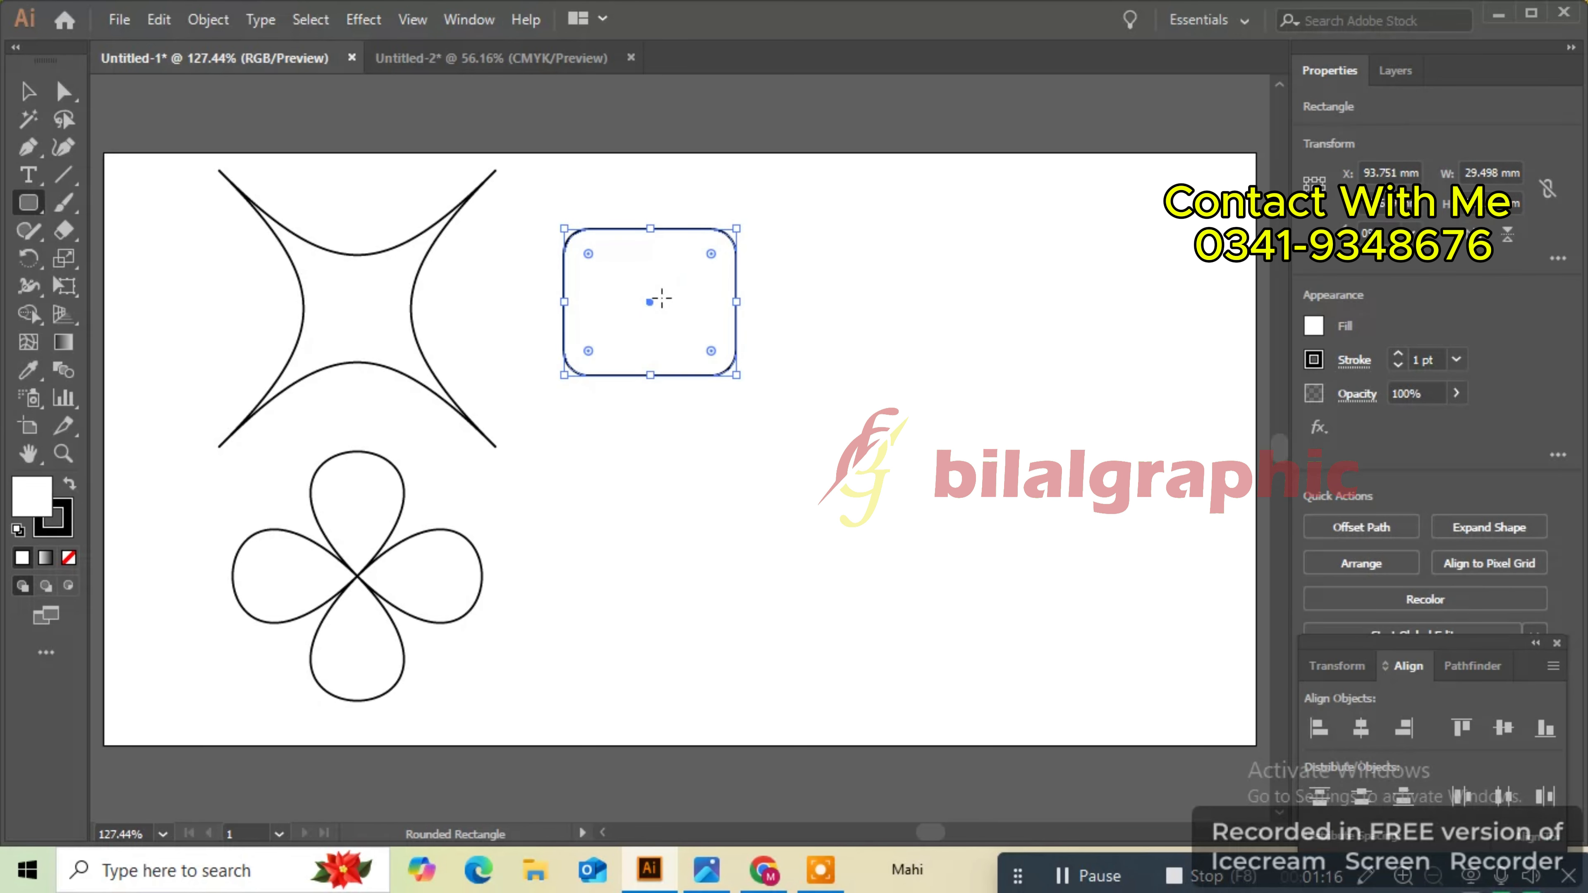
- Copy the rounded rectangle, paste it in front, and move the copy below the original
click(29, 98)
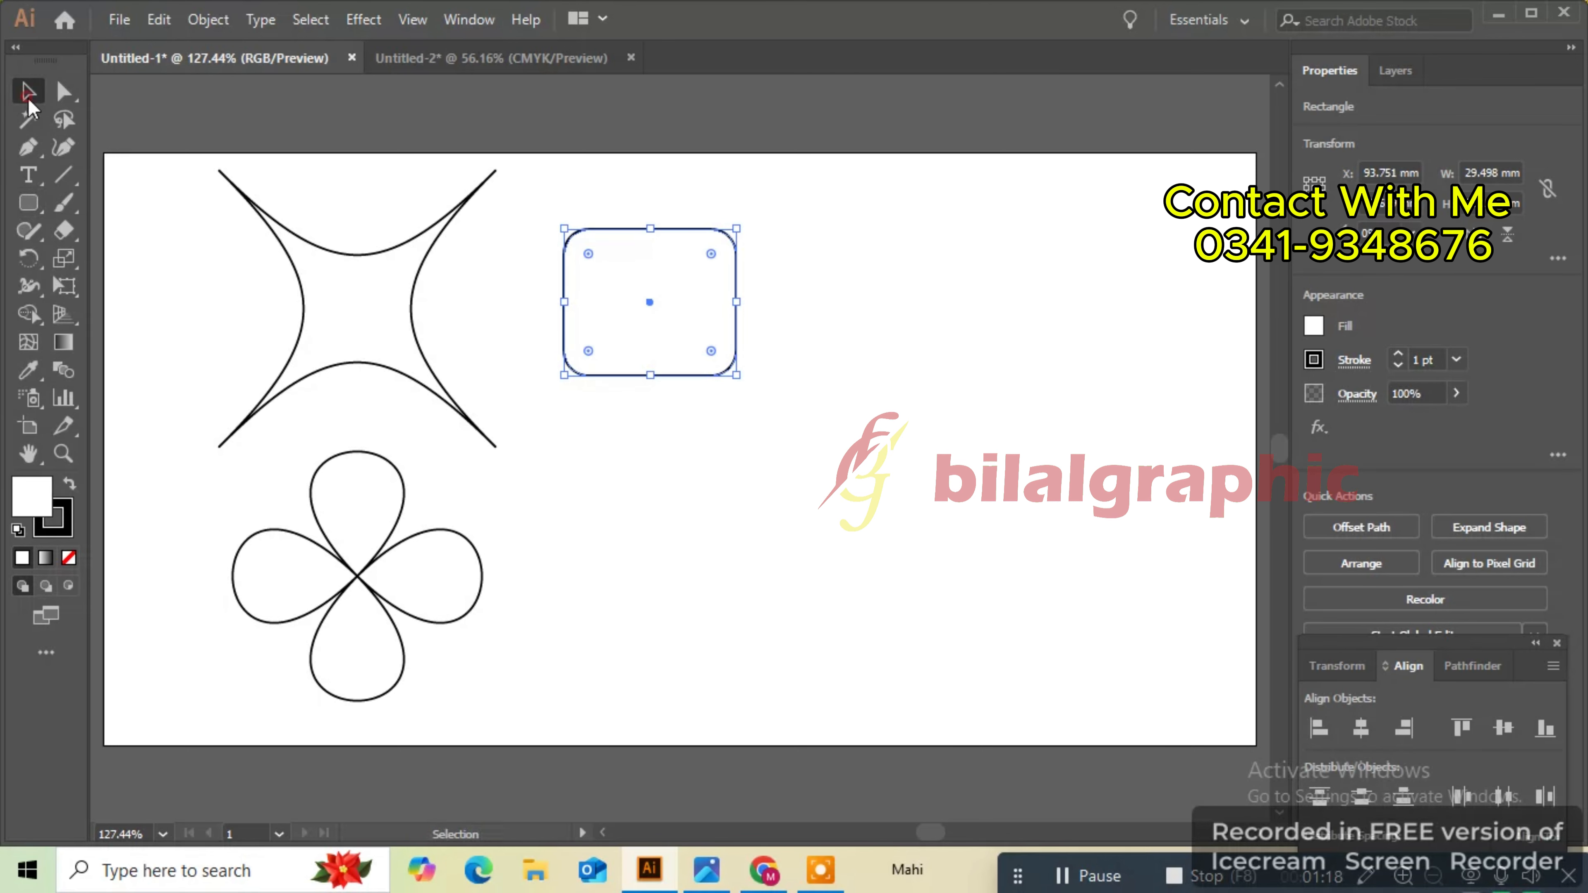
click(165, 23)
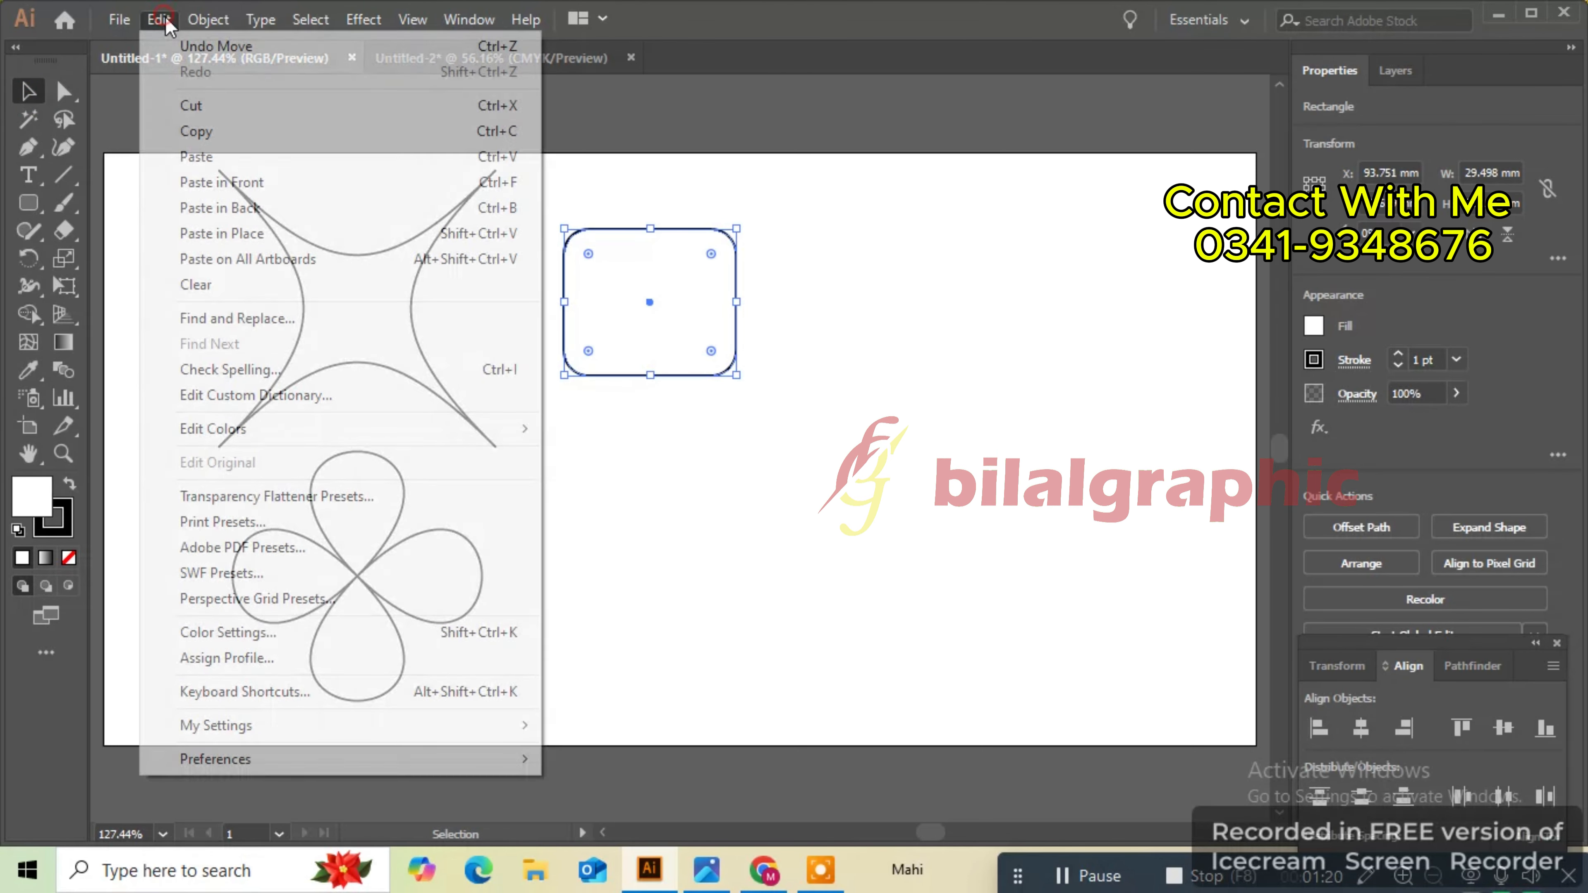
click(259, 131)
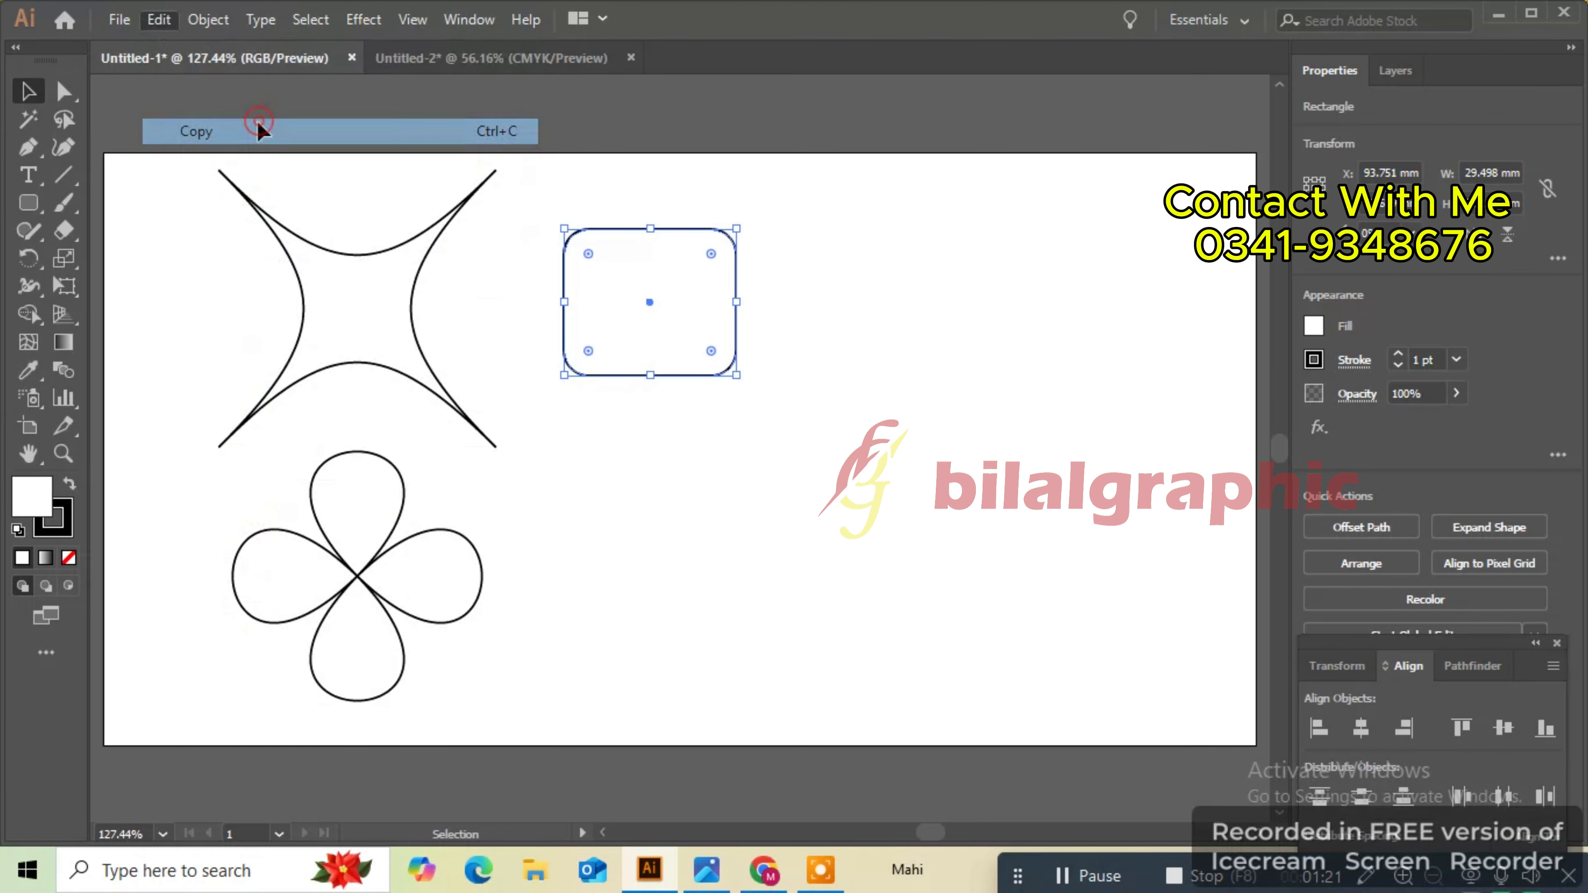
click(161, 22)
click(261, 182)
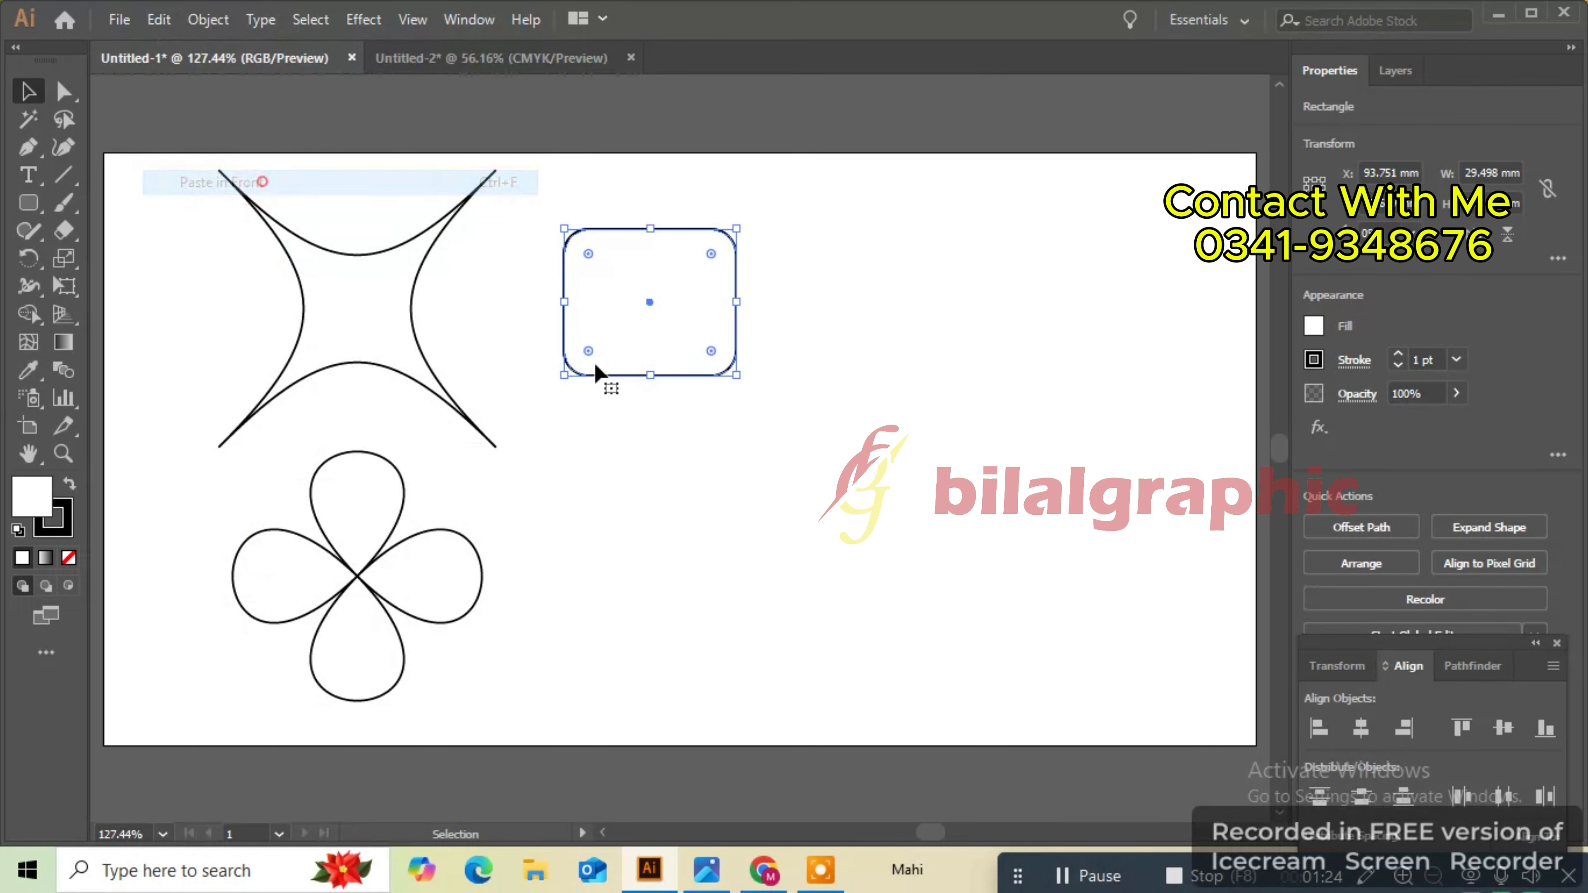
drag(649, 306, 669, 563)
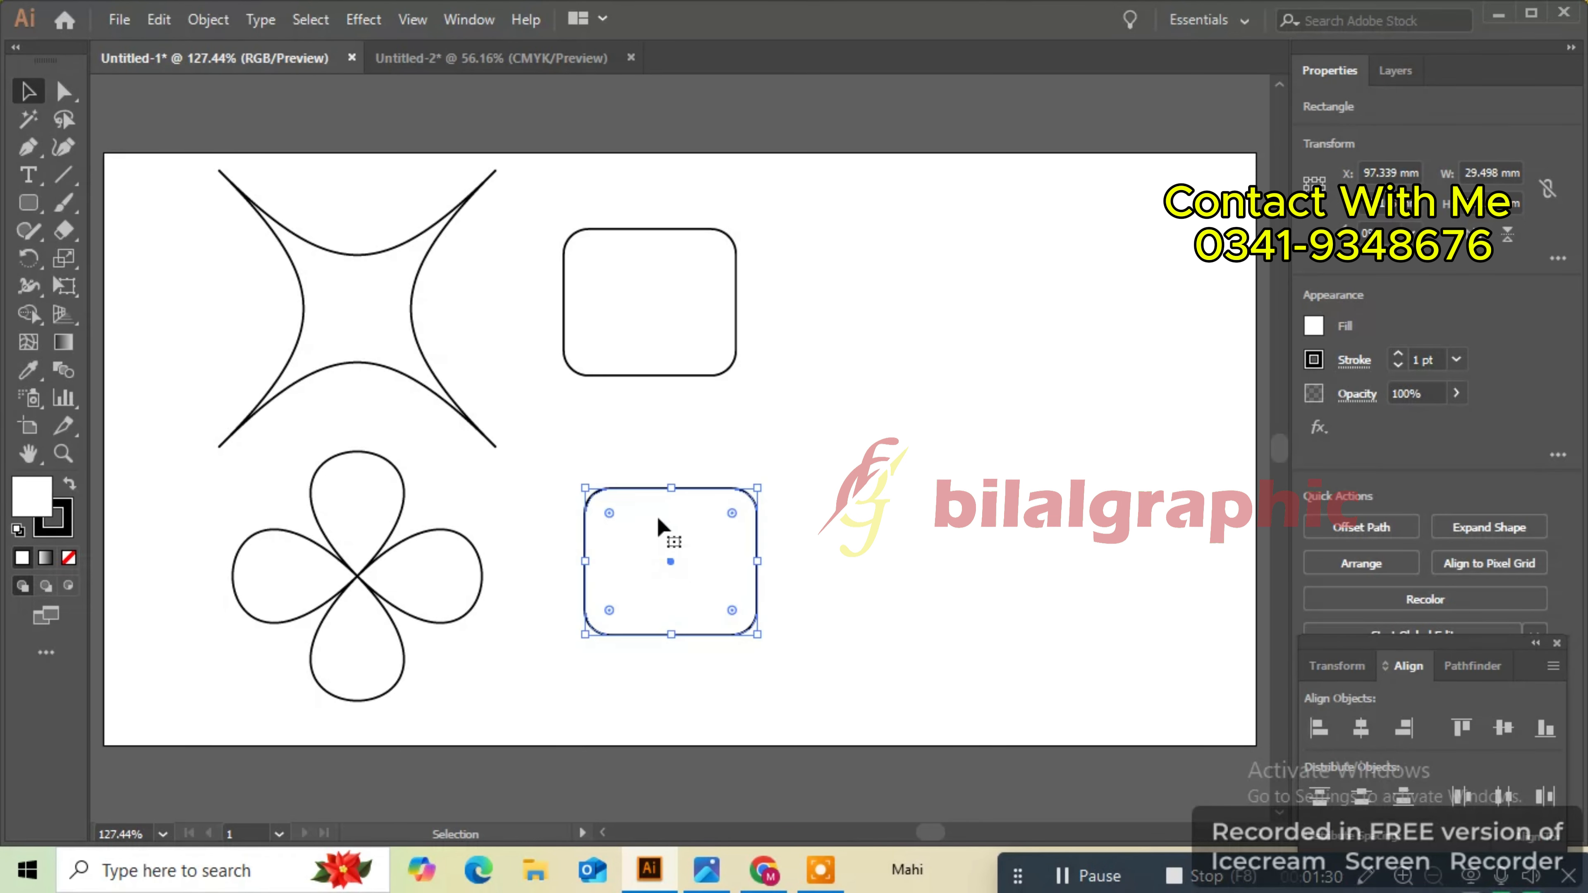
key(ctrl+z)
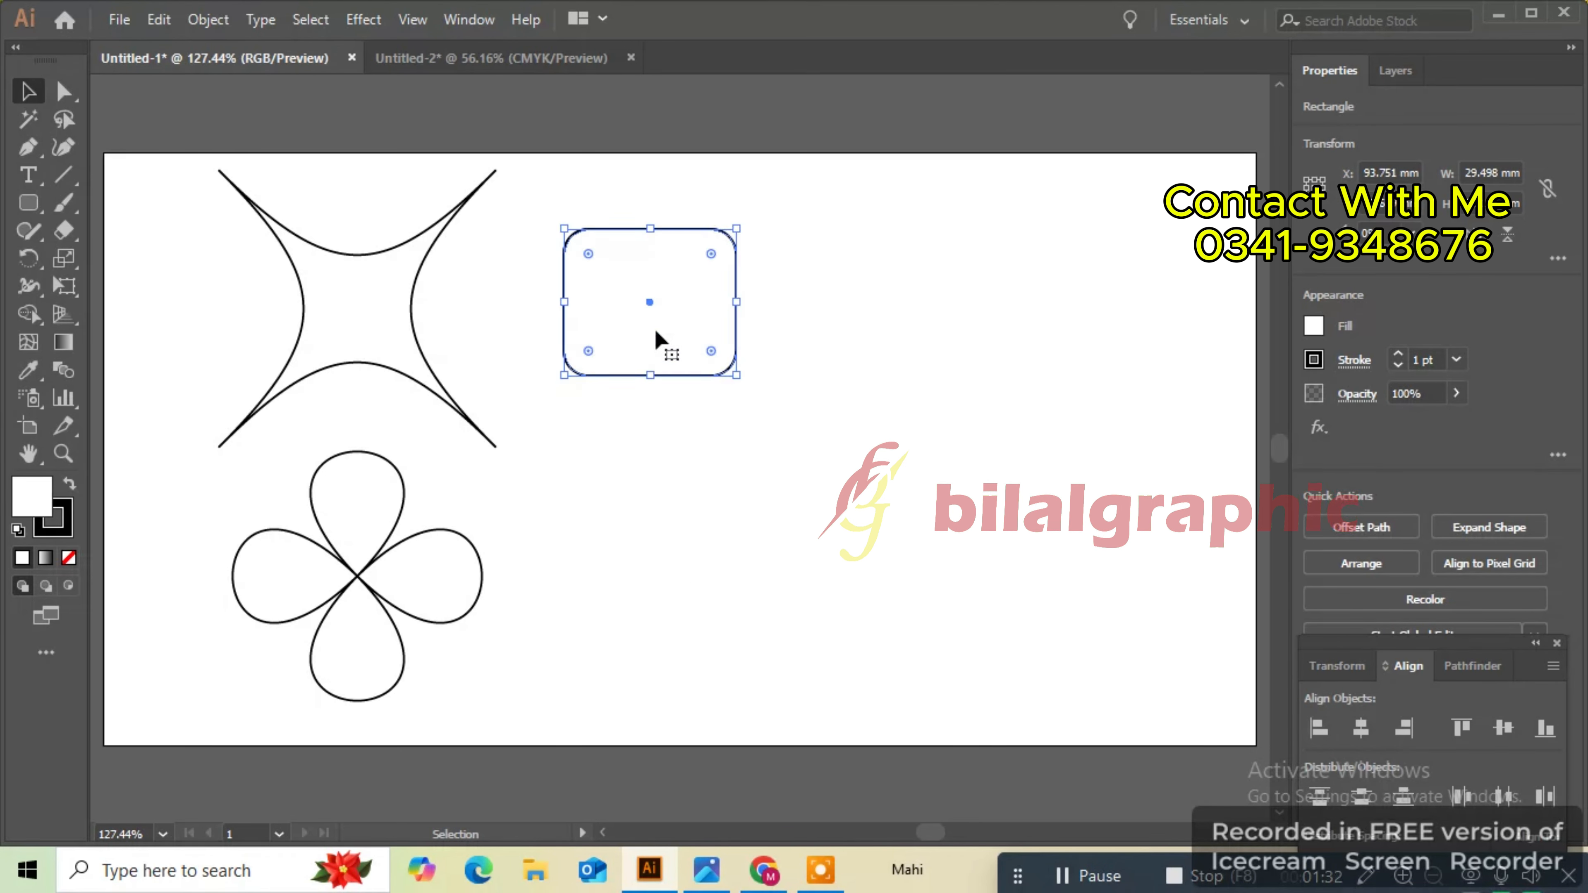
drag(651, 304, 672, 538)
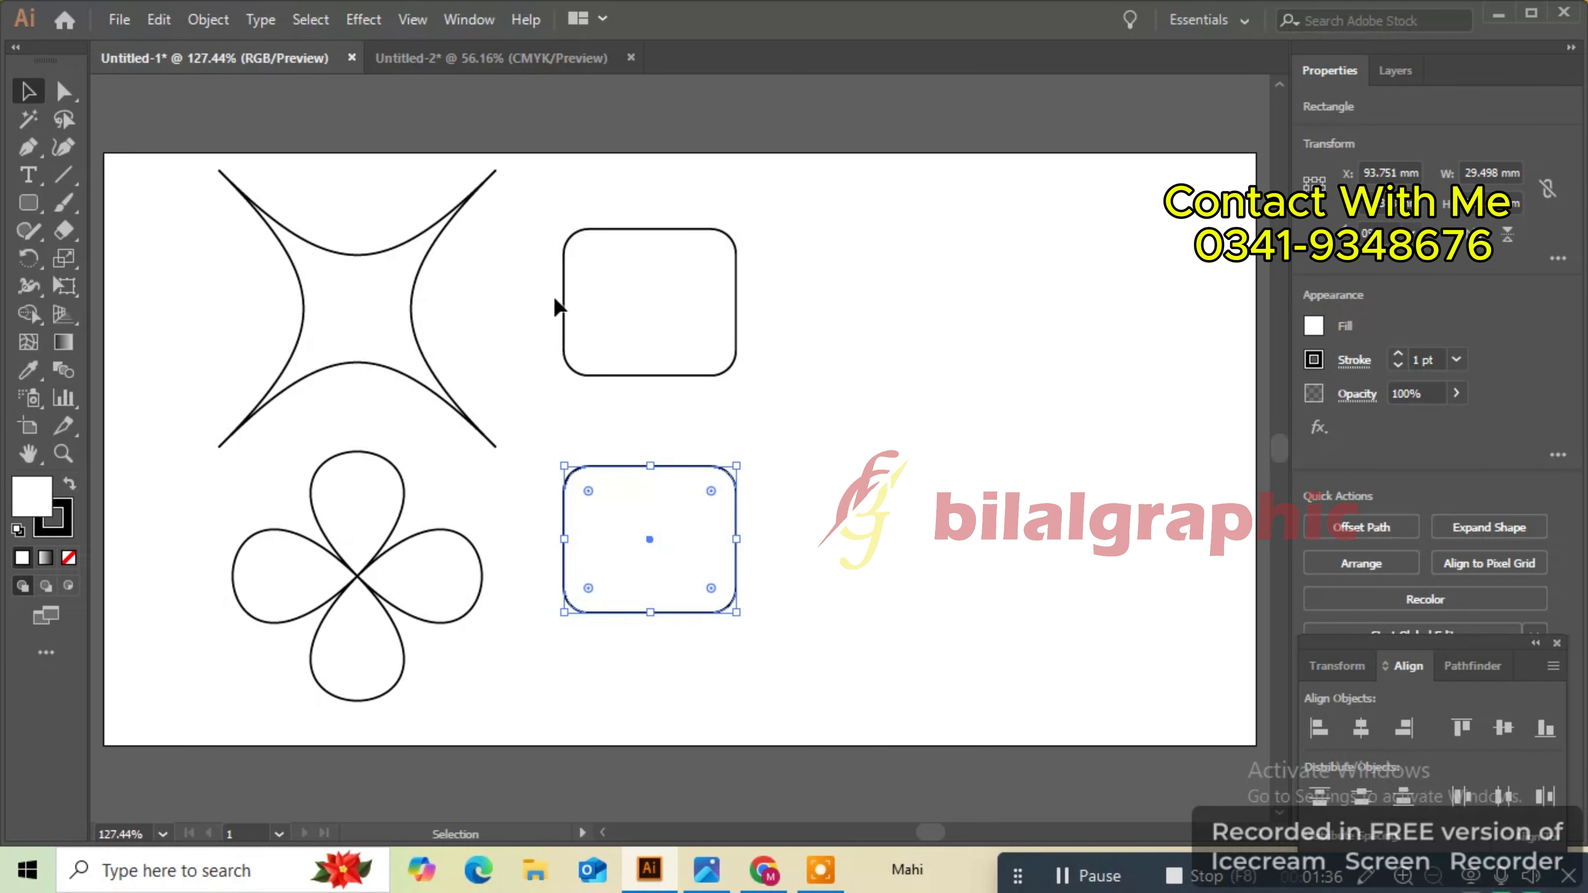
- Apply a strong bloat Pucker & Bloat effect to the lower rounded rectangle
click(363, 20)
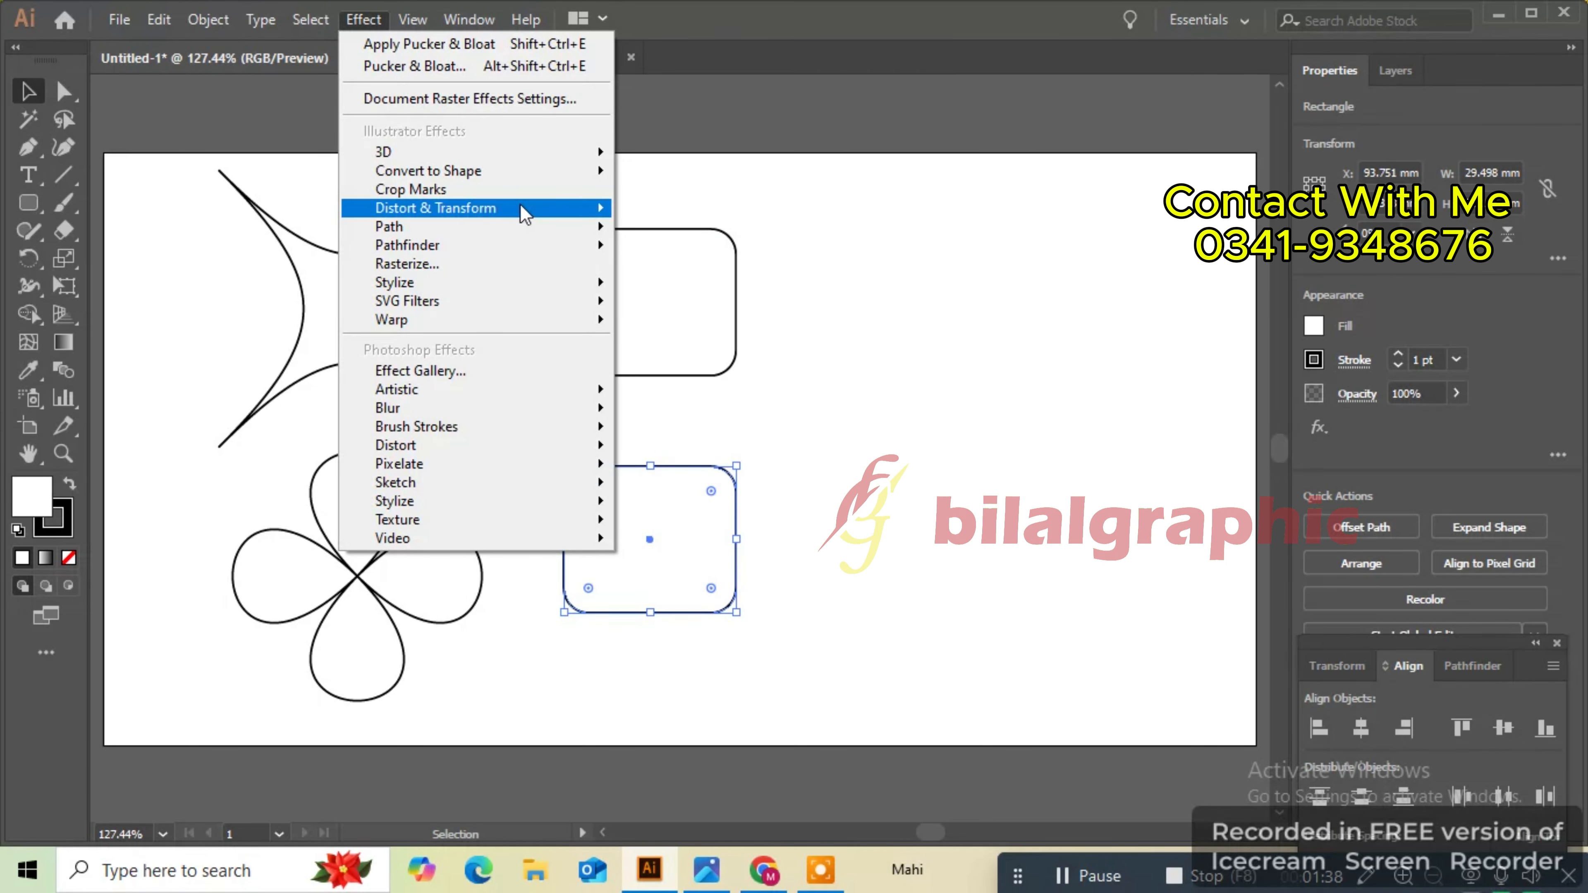
click(669, 228)
click(694, 330)
drag(796, 261, 941, 261)
click(848, 329)
- Apply a Pucker & Bloat effect of -66% to the upper rounded rectangle
click(651, 301)
click(363, 20)
click(669, 227)
click(700, 329)
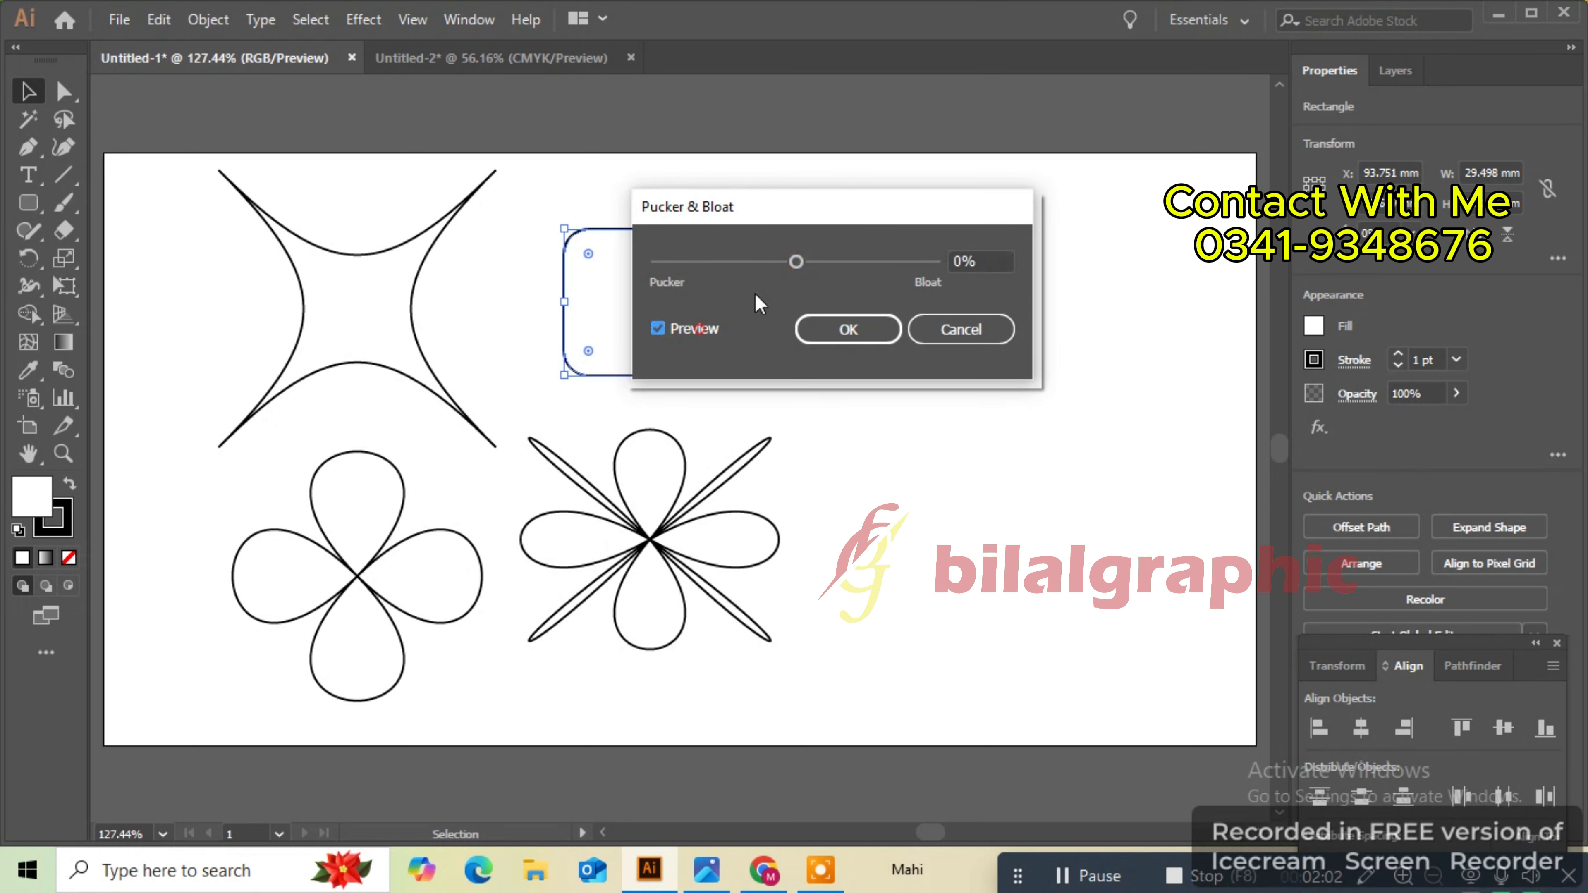
drag(796, 262, 746, 261)
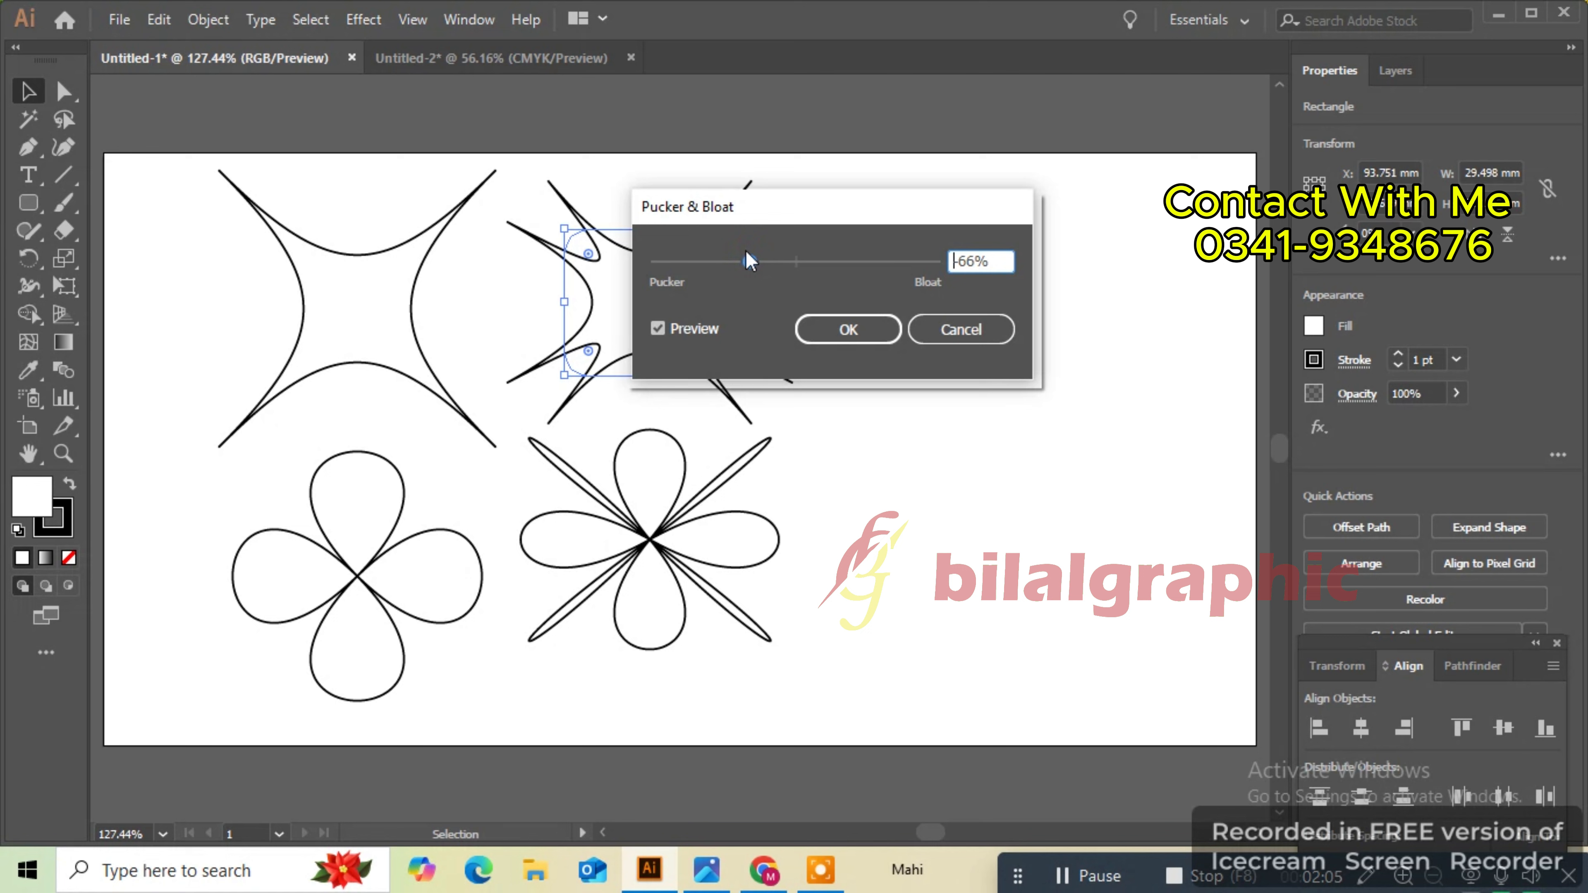
click(851, 330)
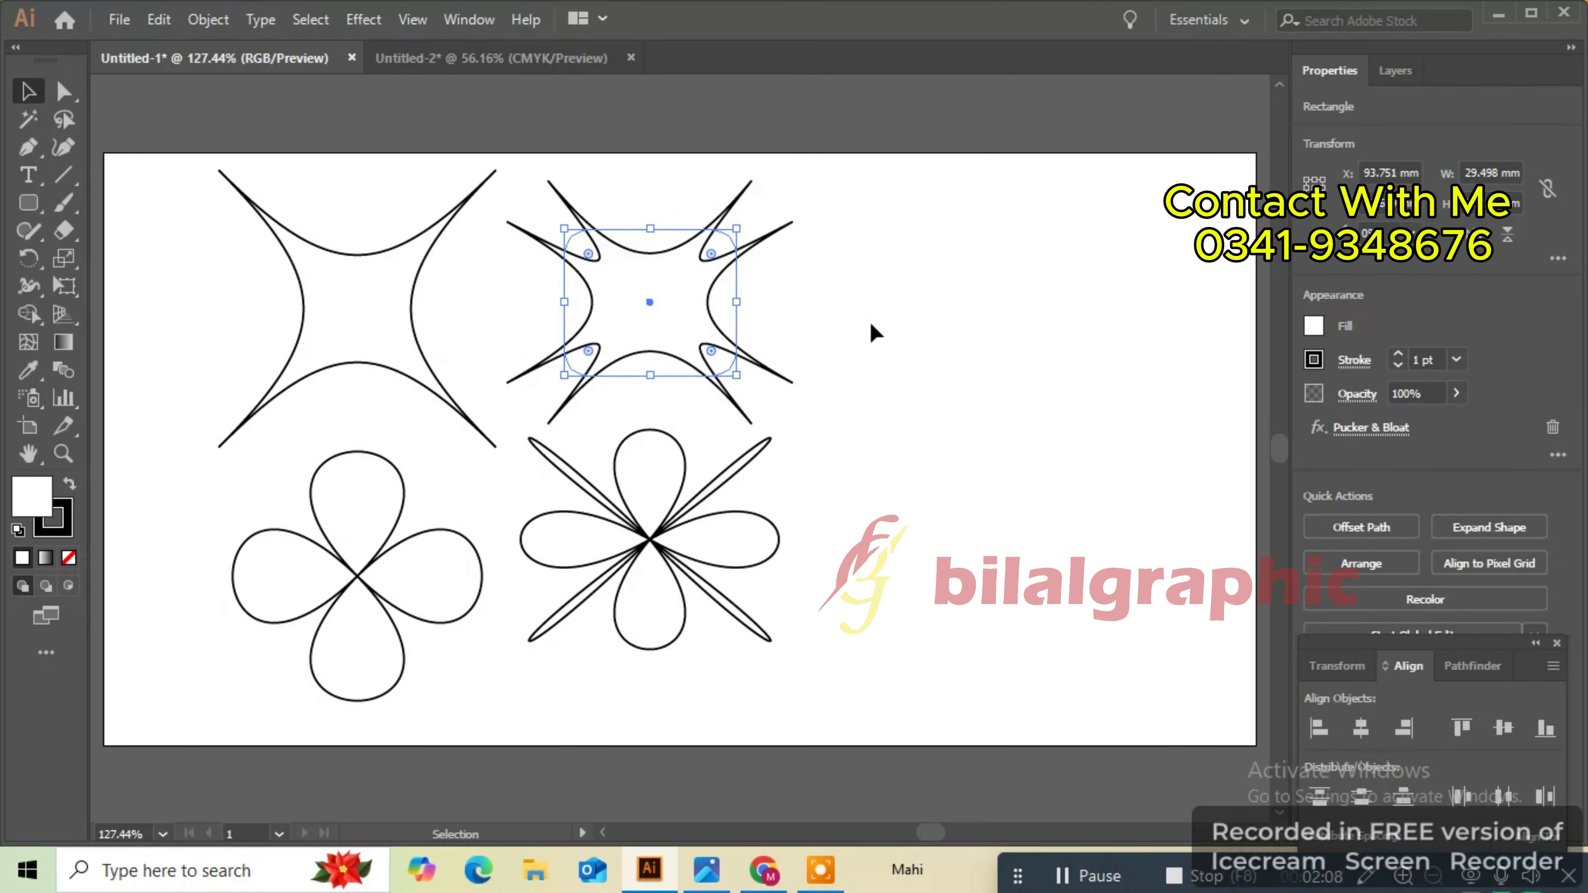
- Move the eight-petal shape slightly downward
click(860, 329)
double_click(656, 541)
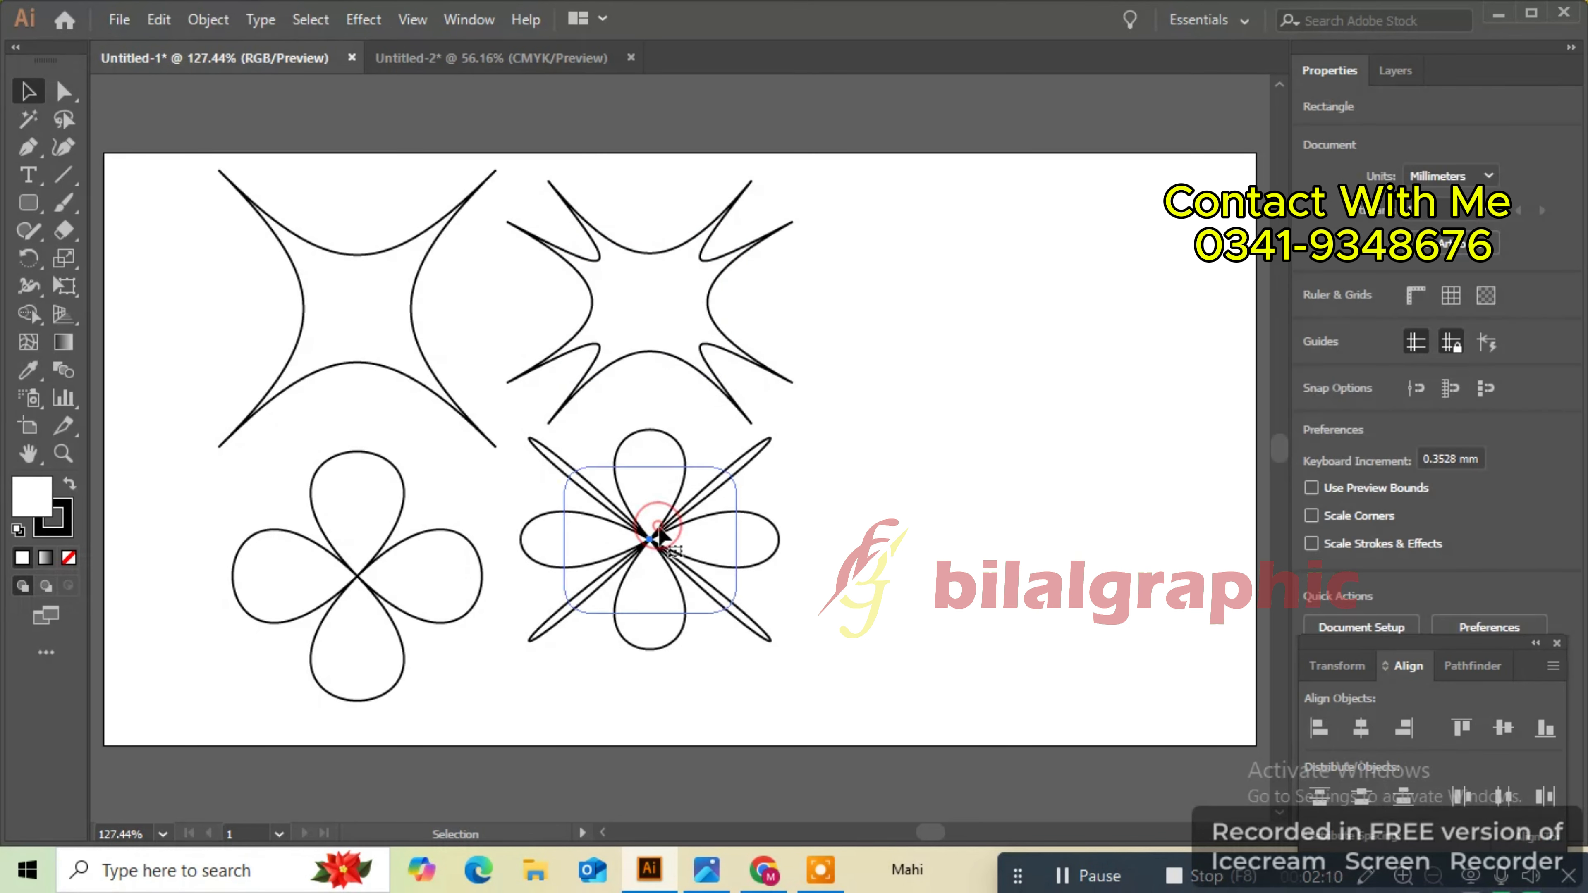
click(105, 90)
drag(649, 541, 651, 576)
click(841, 361)
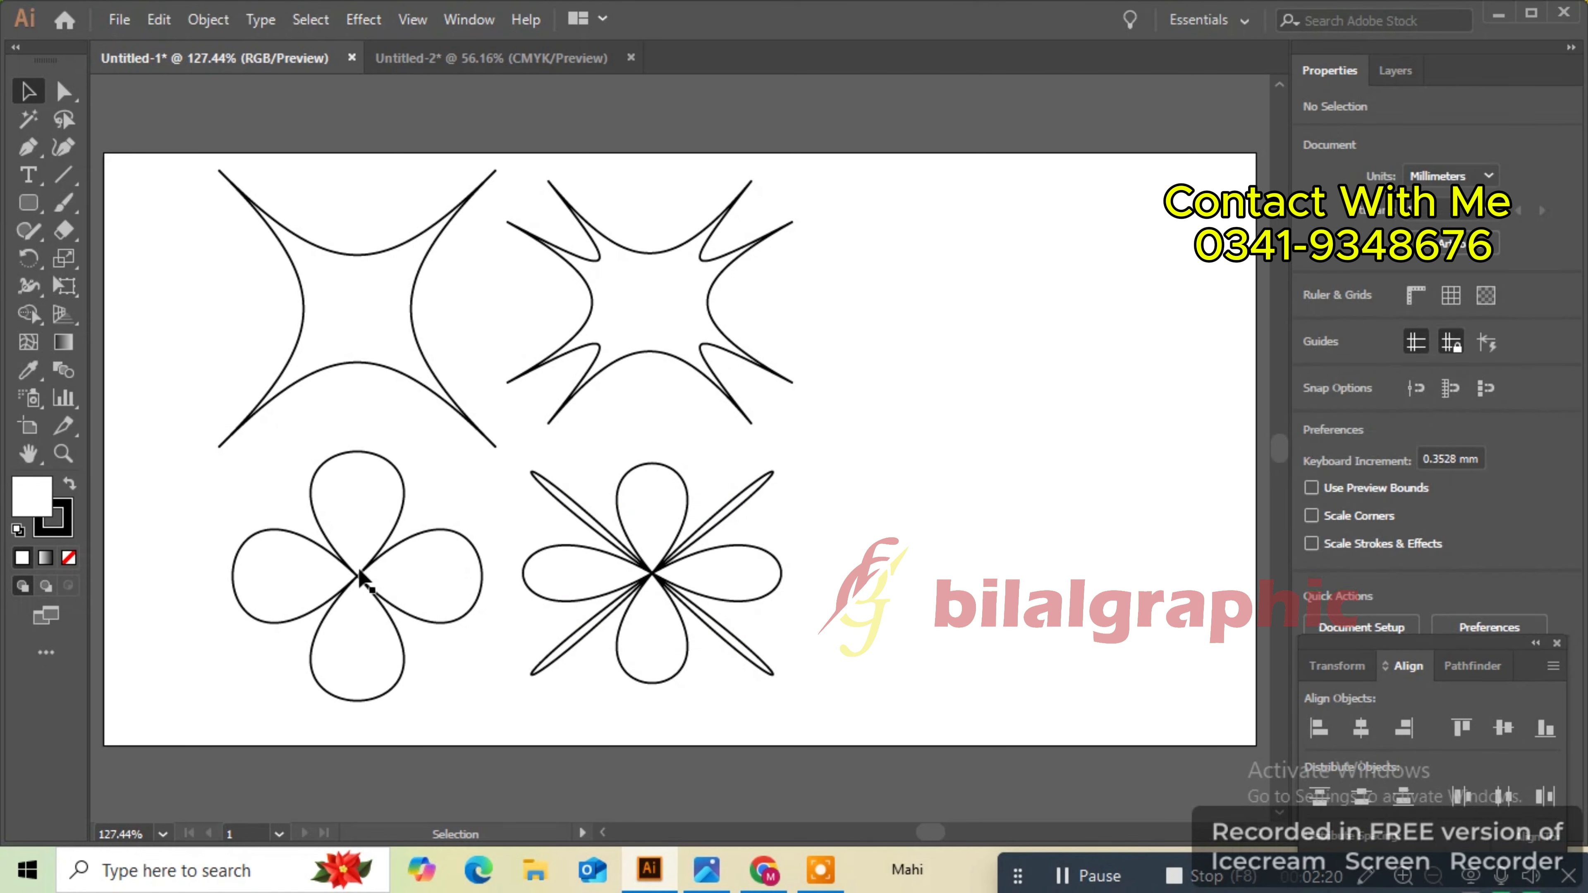
- Shift the four-leaf shape and the four-point star to the left
drag(362, 570, 259, 580)
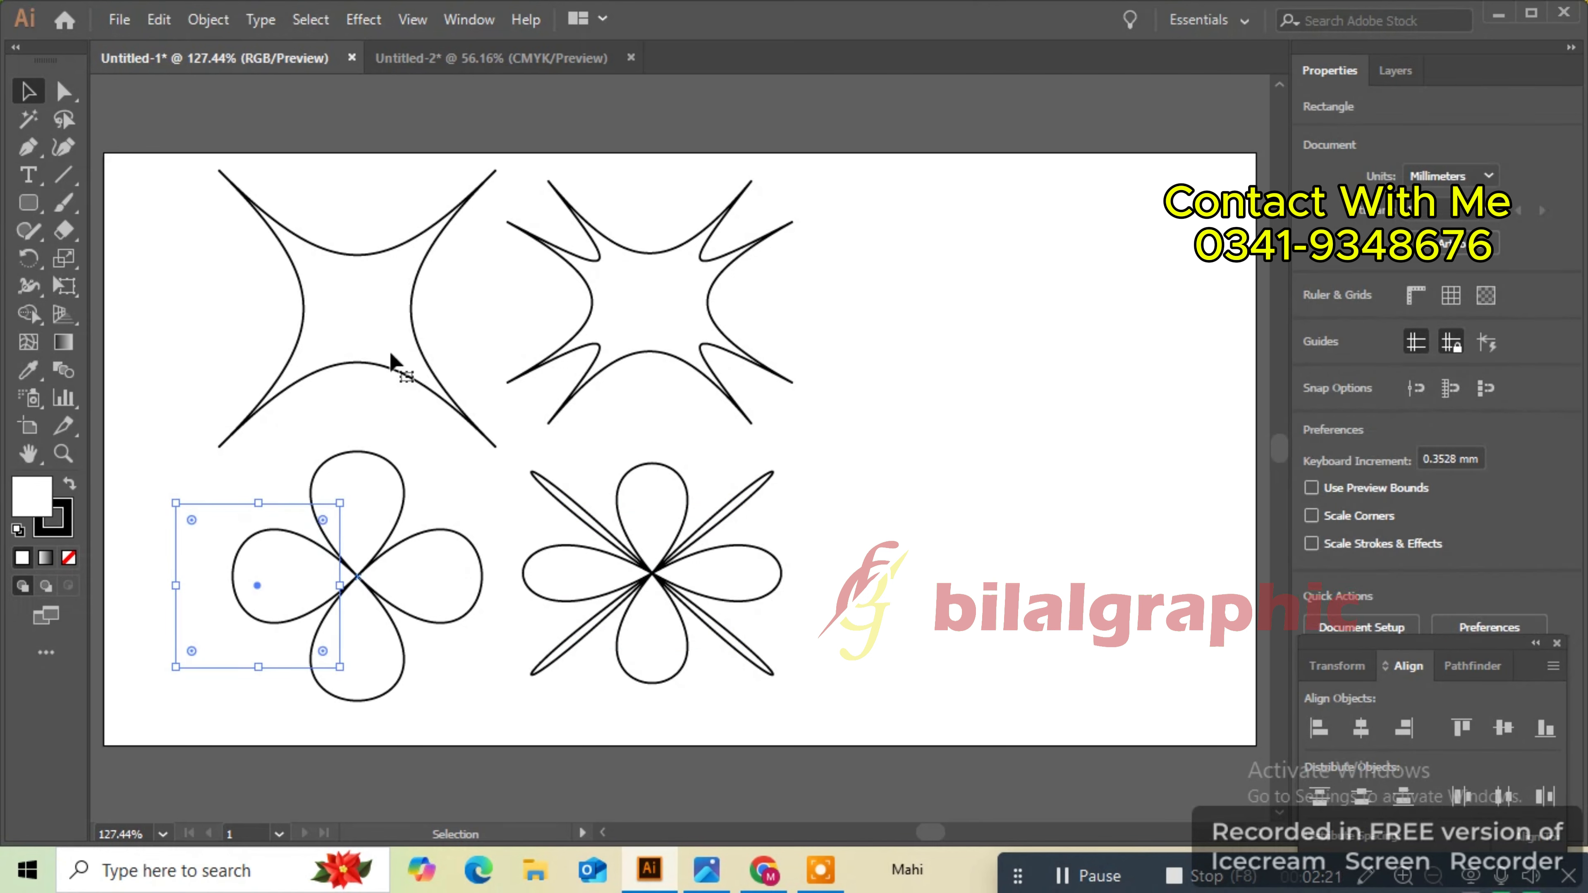
click(387, 314)
drag(388, 315, 307, 311)
- Move the two right-hand shapes left, closer to the other shapes
double_click(622, 314)
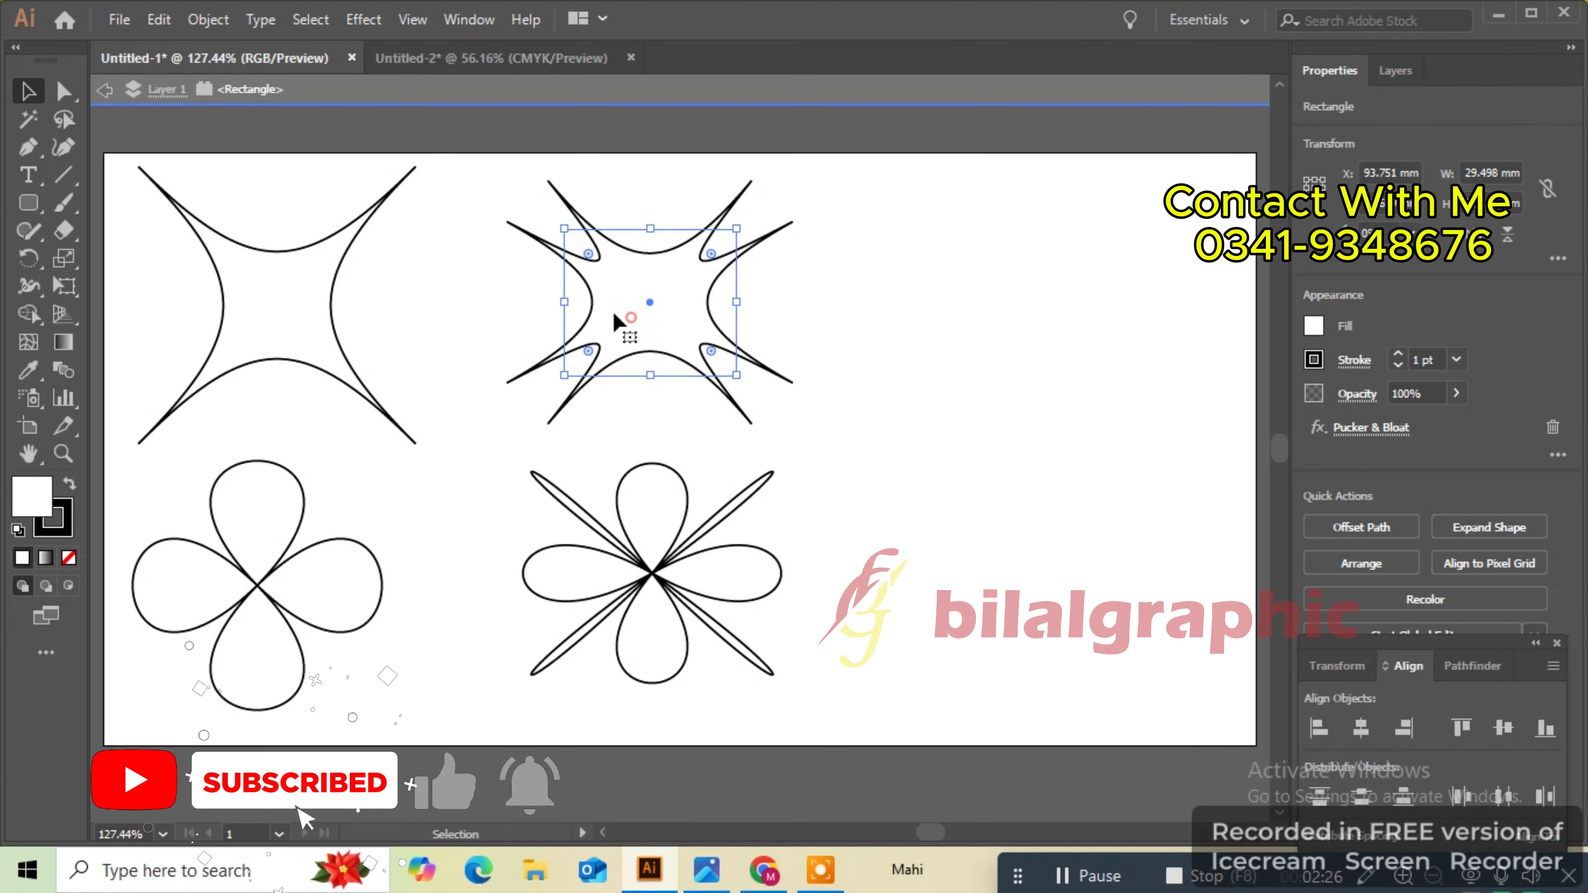
click(103, 91)
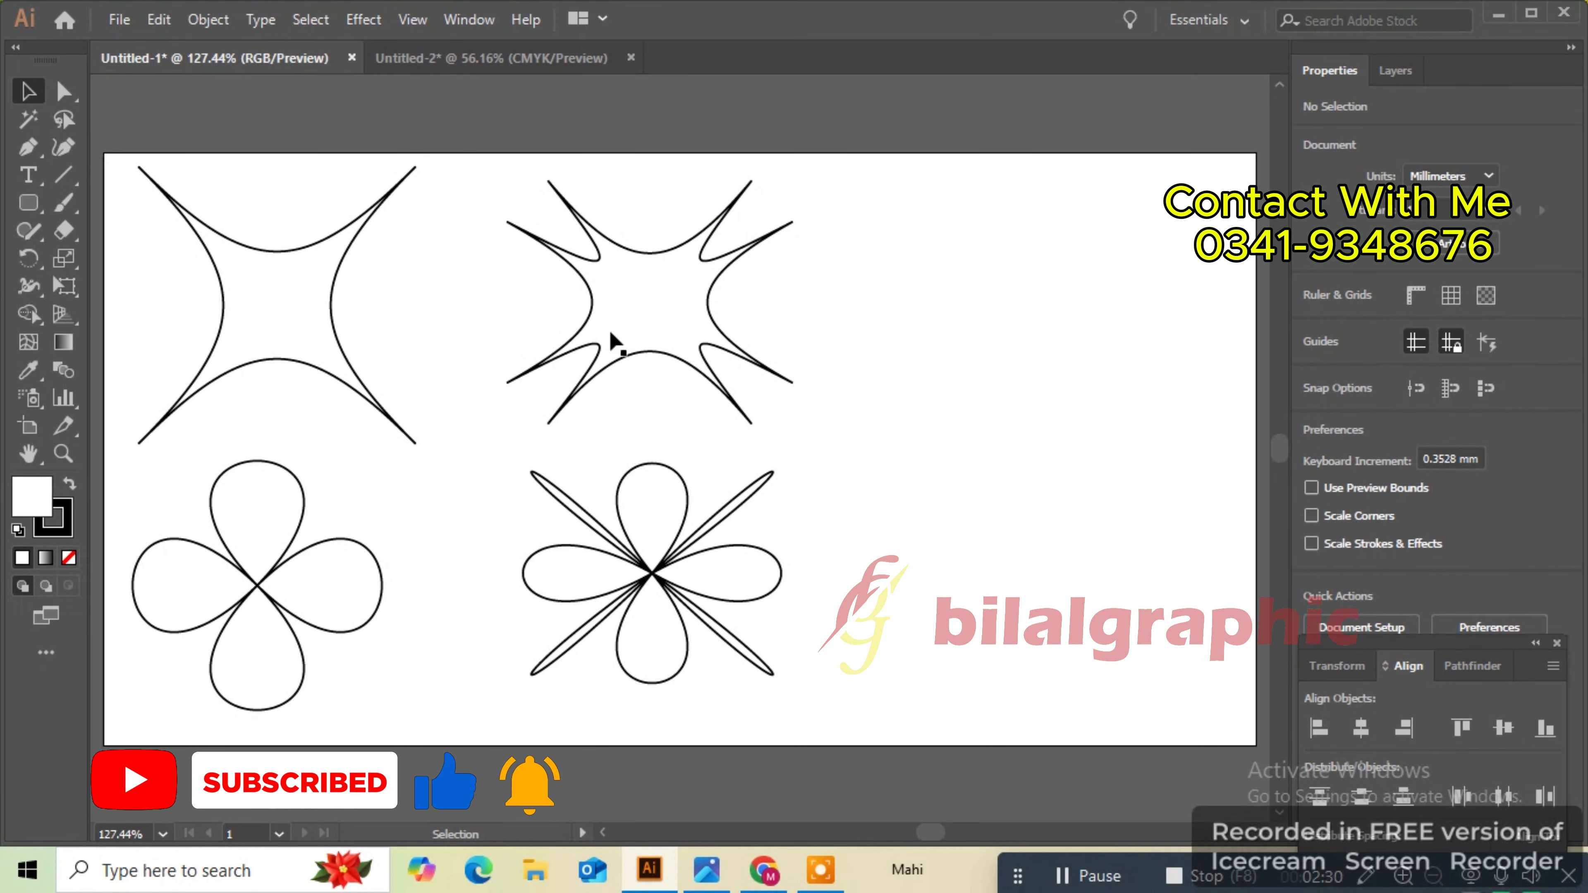
click(628, 330)
drag(648, 294, 578, 294)
drag(656, 556, 583, 574)
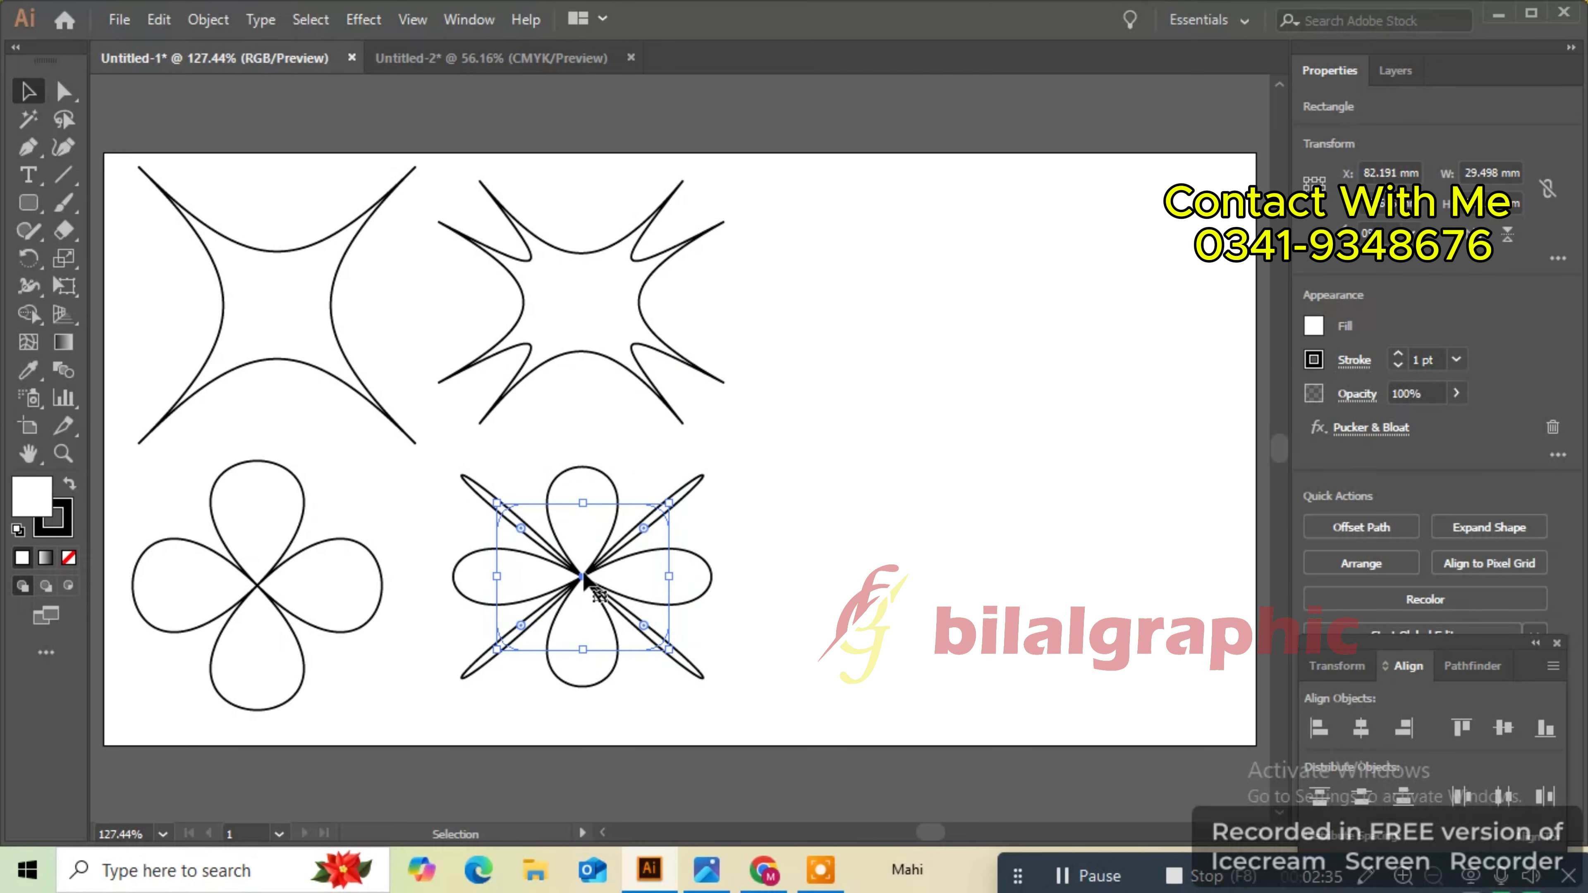
click(742, 397)
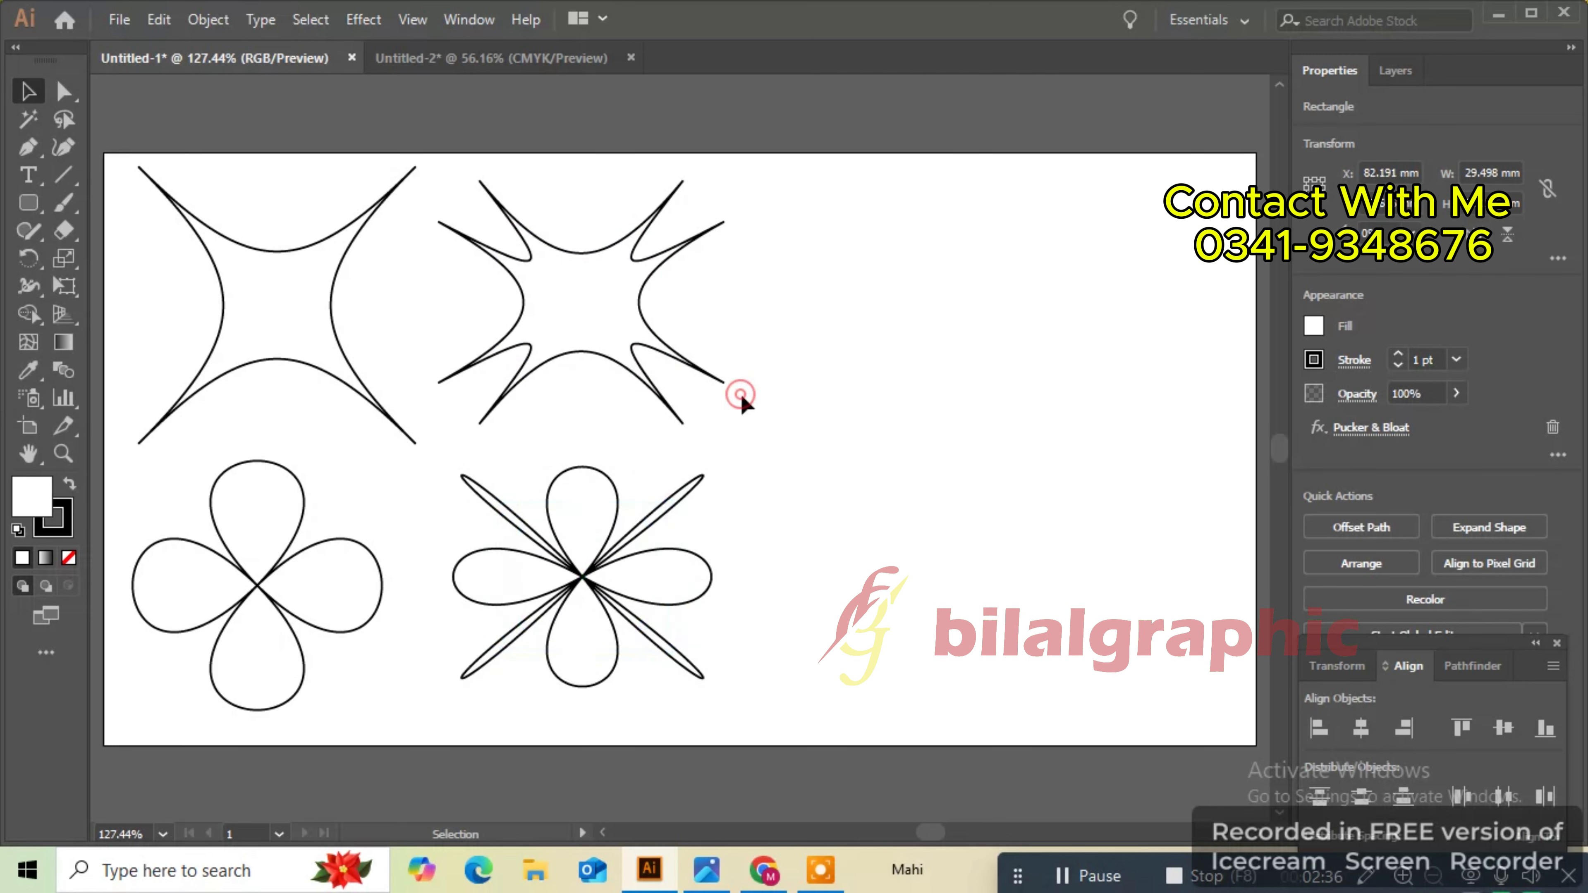
- Draw a circle about 28 mm wide with the Ellipse Tool to the right of the upper shapes
click(33, 205)
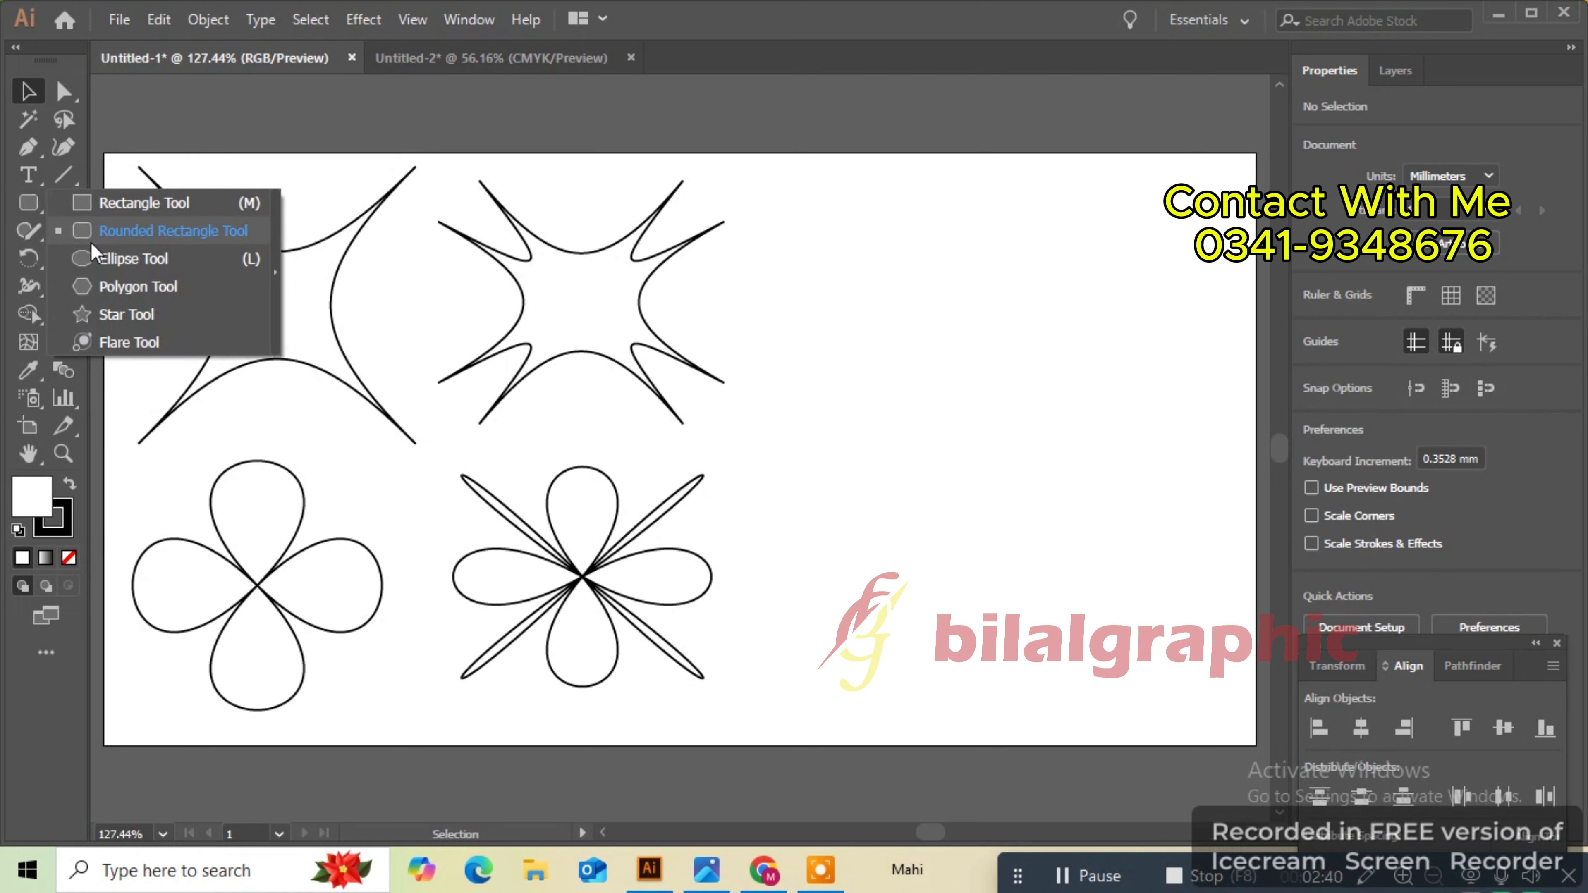
click(95, 253)
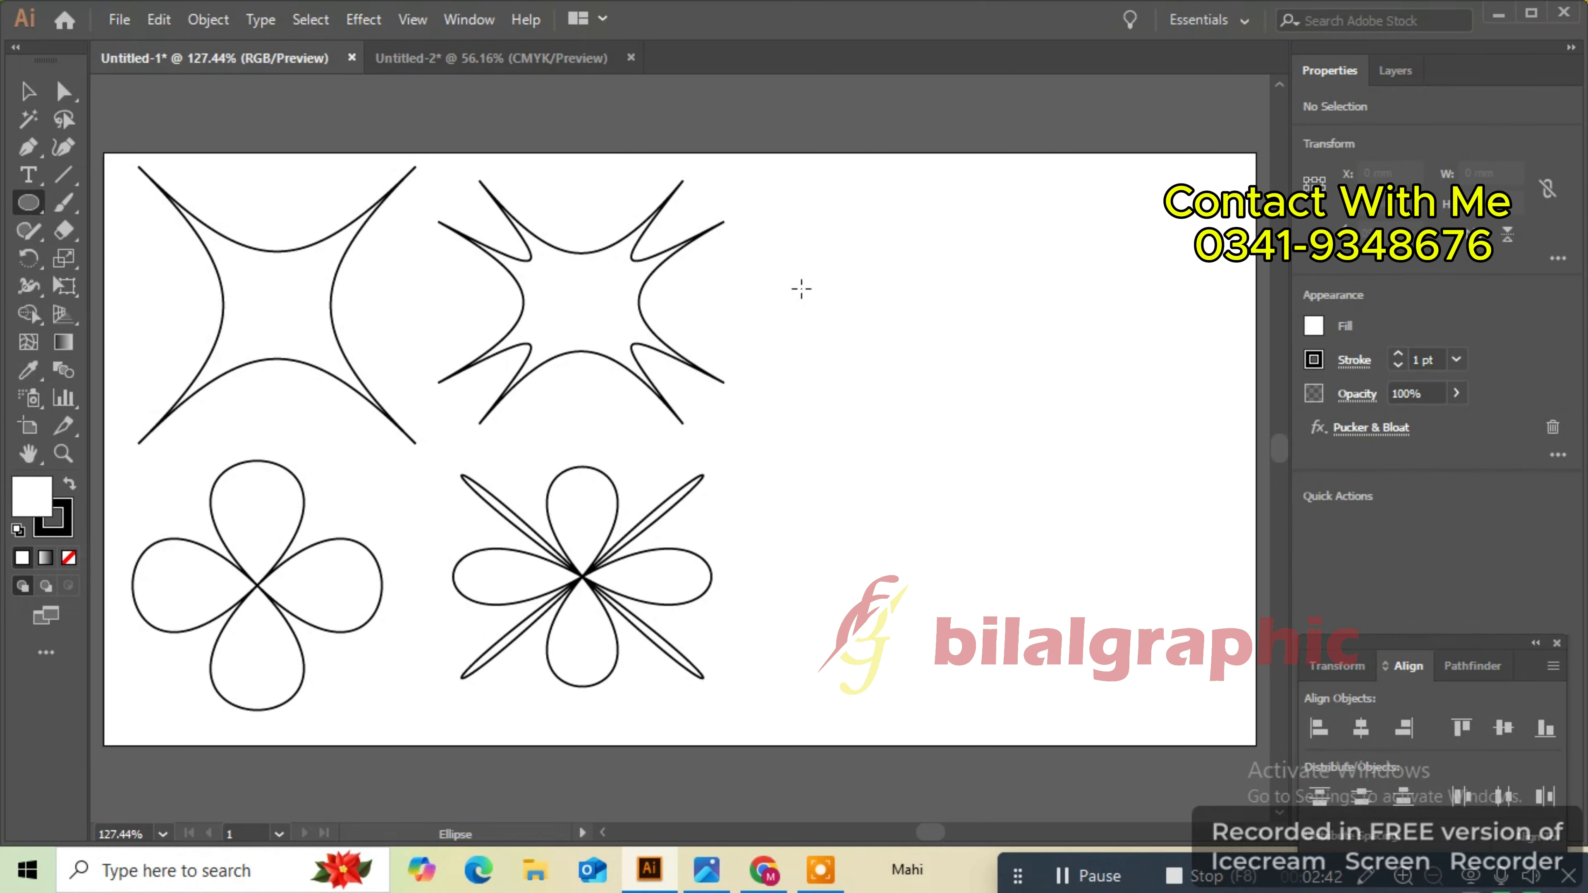
drag(793, 241, 956, 406)
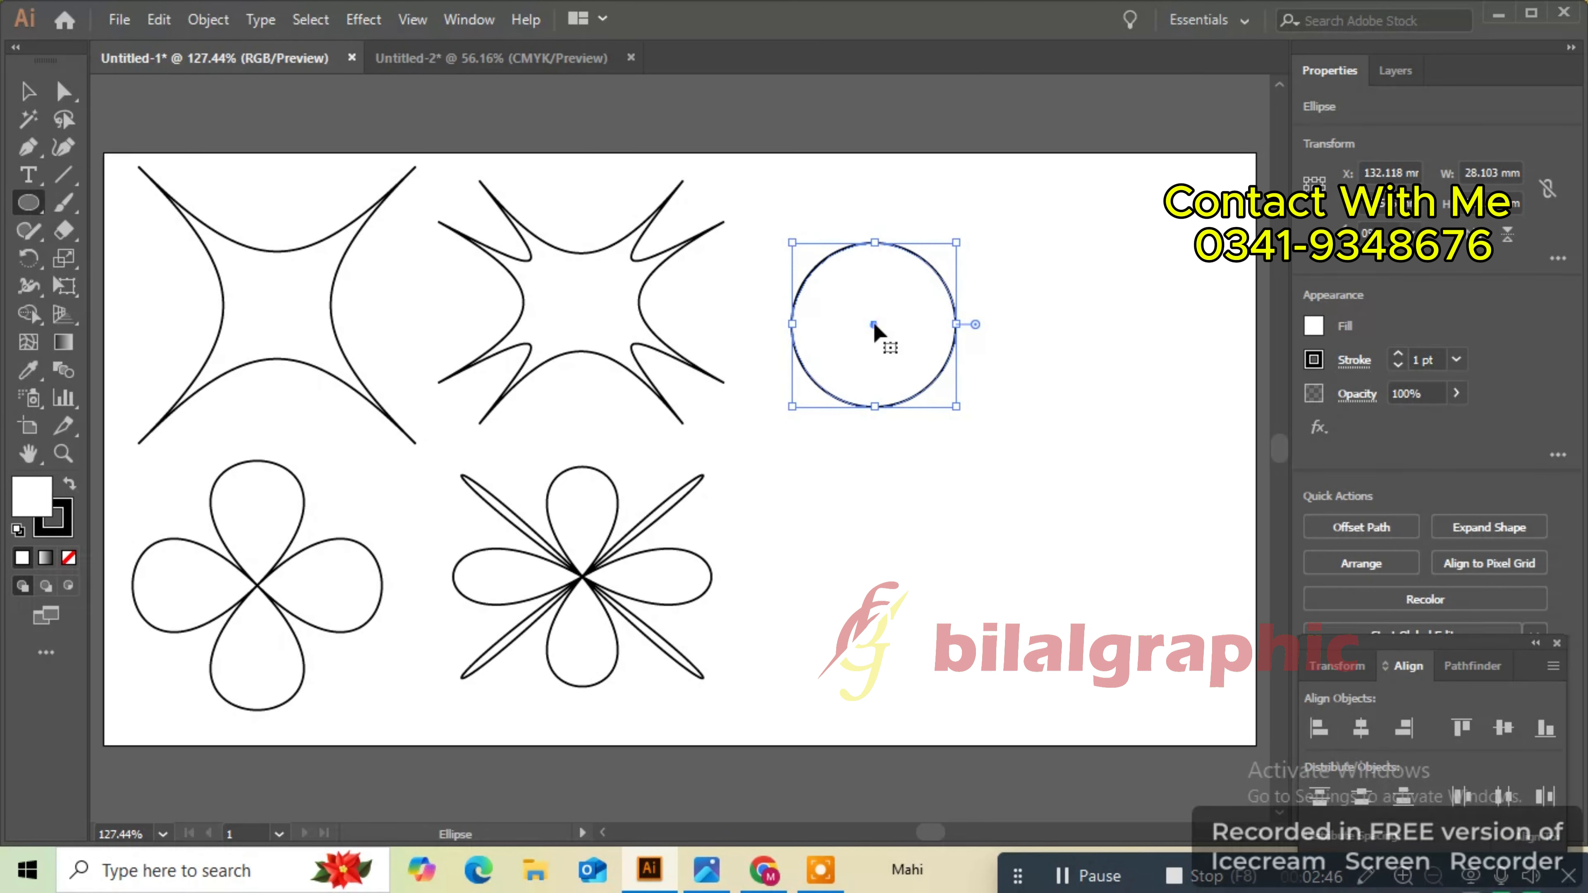
drag(872, 319, 876, 306)
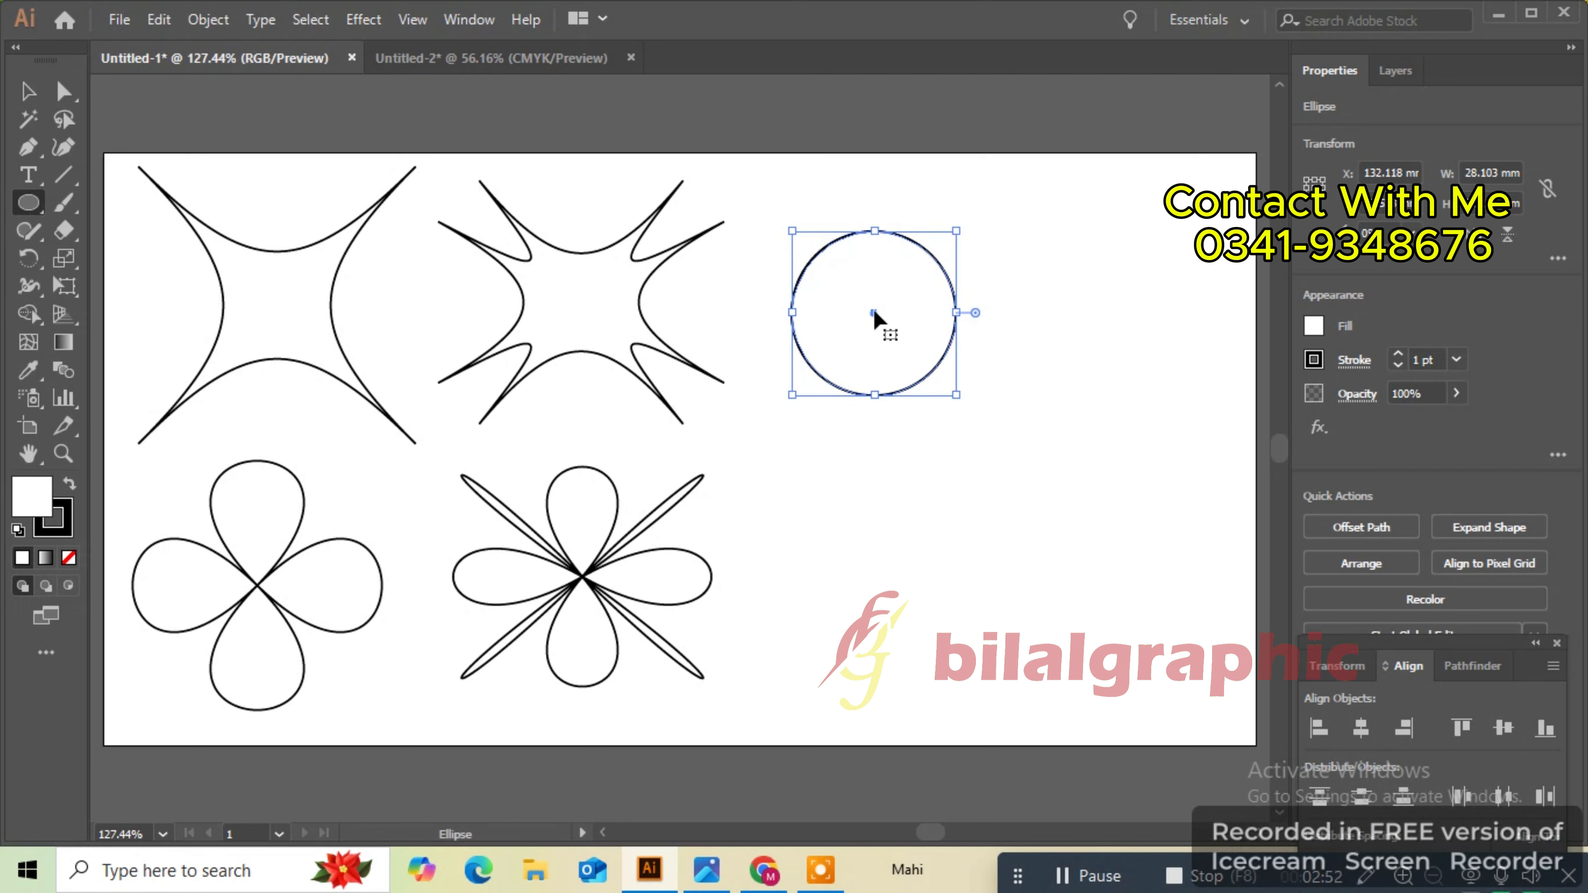
- Duplicate the circle downward and apply a Pucker & Bloat effect of 37% to the copy
drag(873, 311, 885, 572)
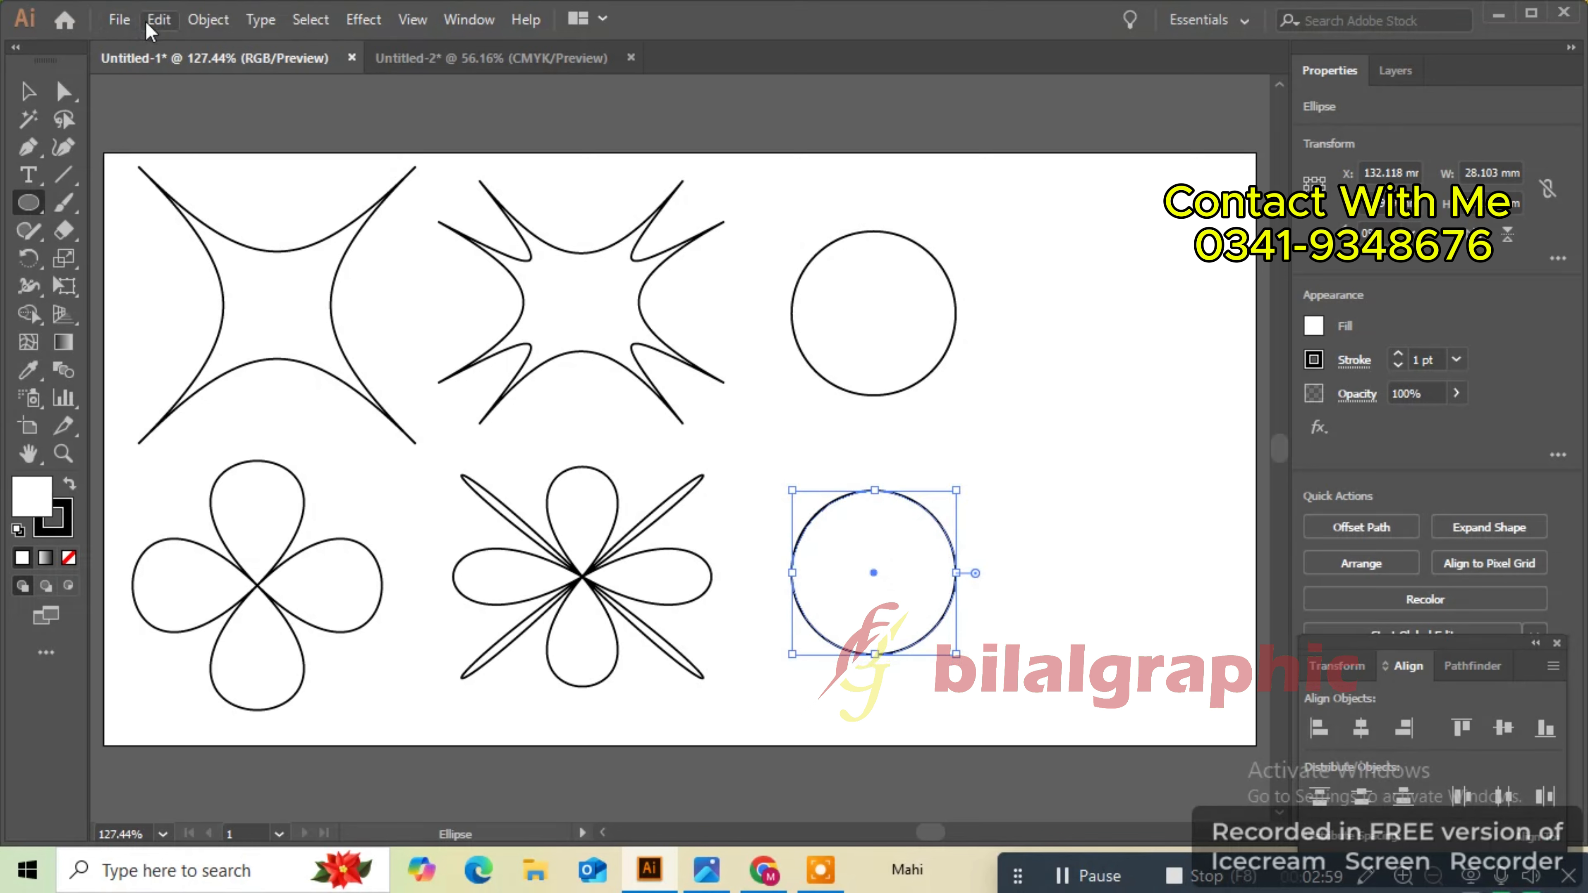
click(362, 19)
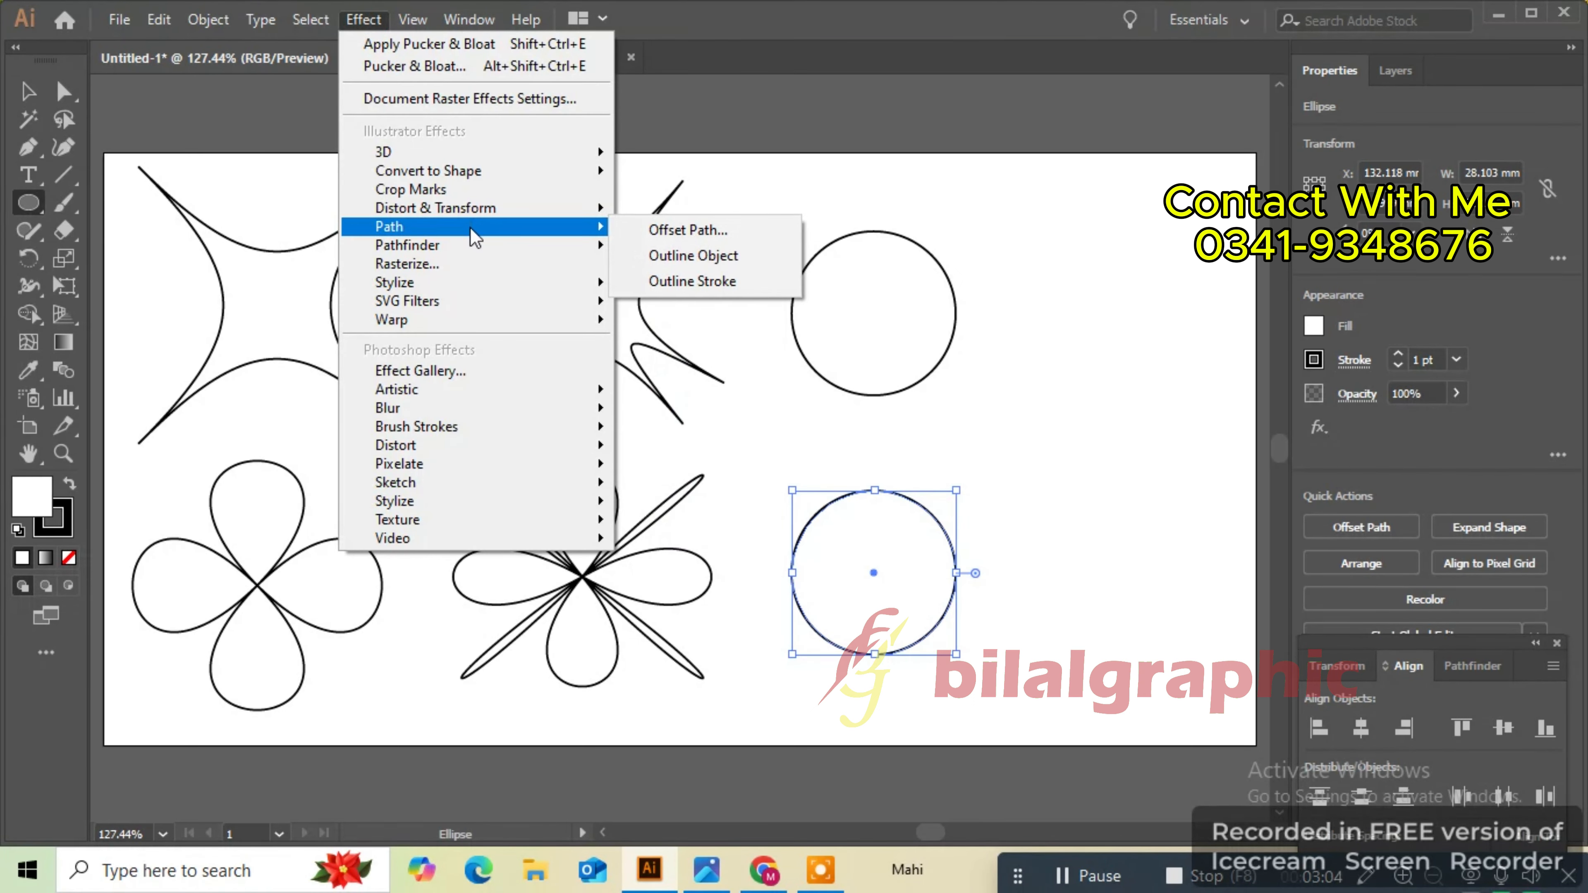
mouse_move(494, 219)
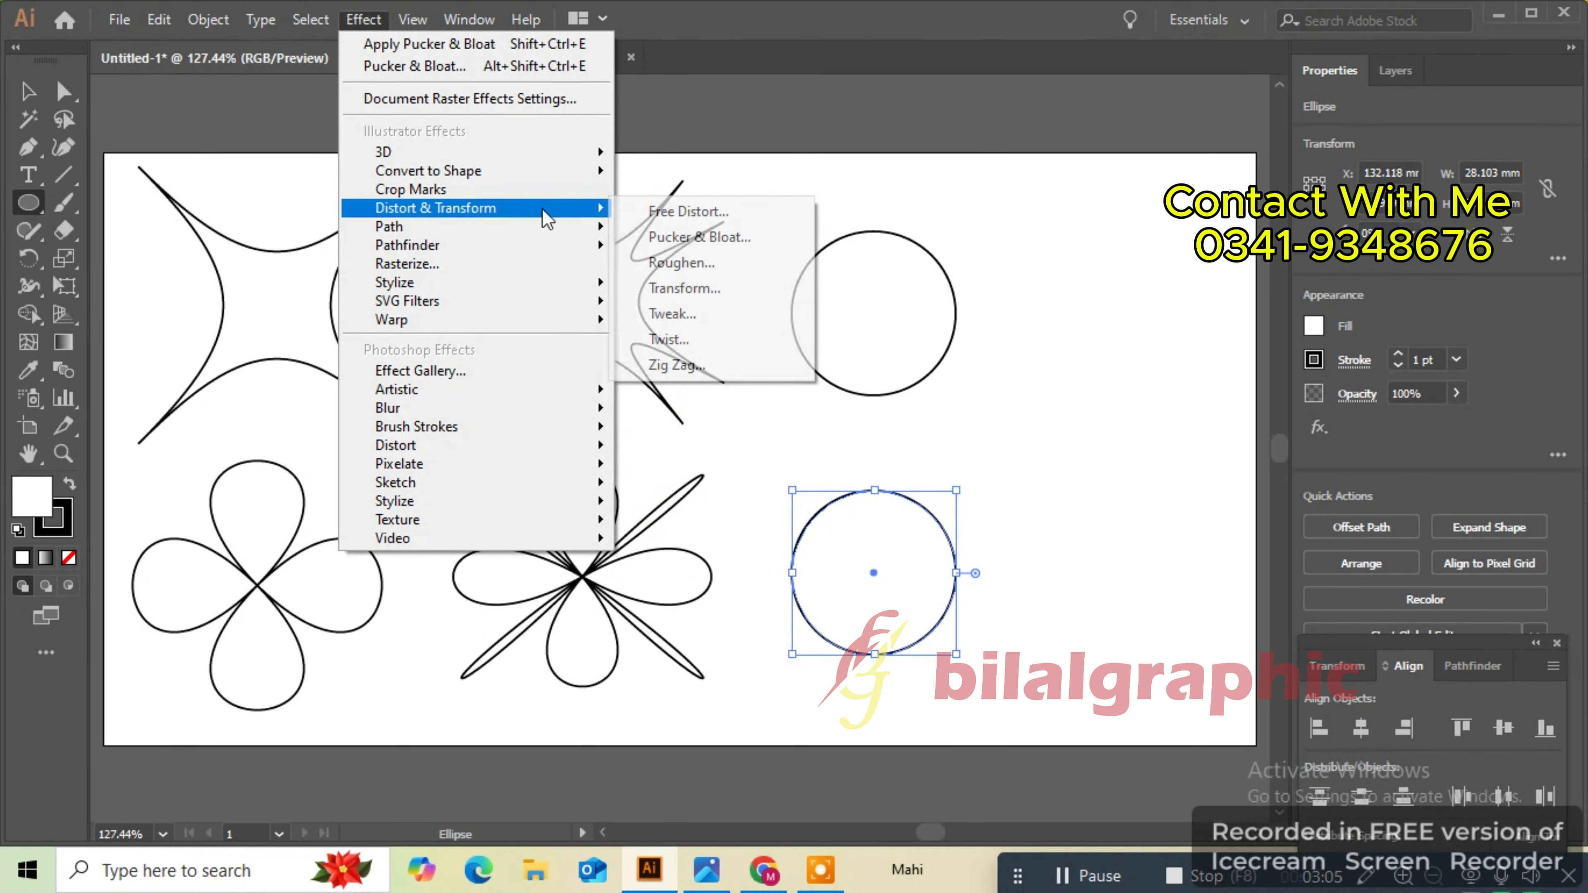
click(675, 234)
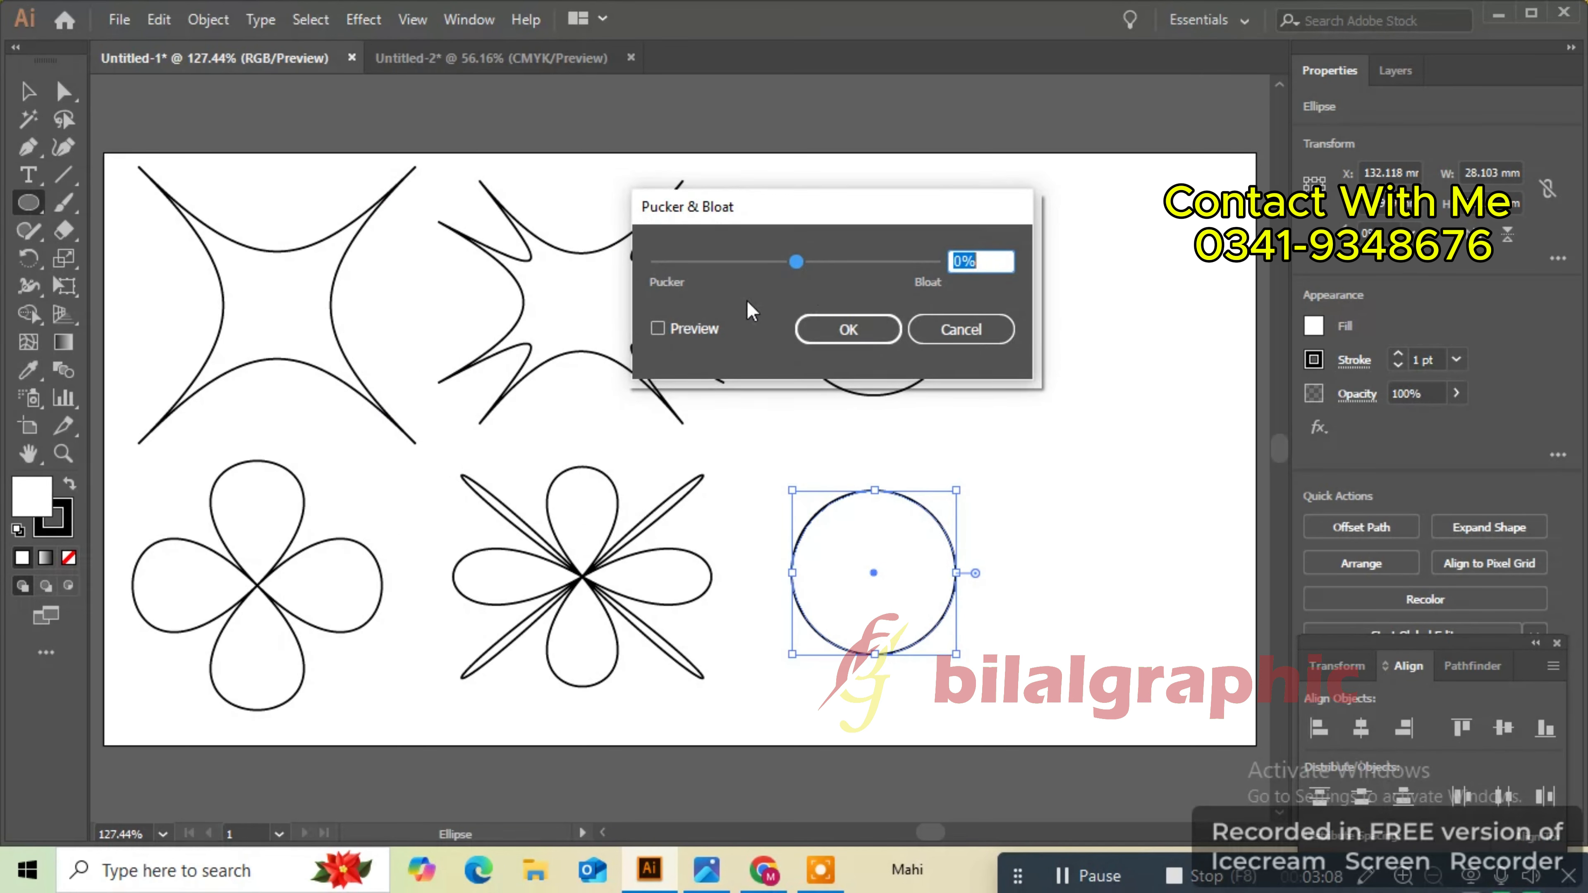
click(708, 338)
drag(796, 262, 867, 261)
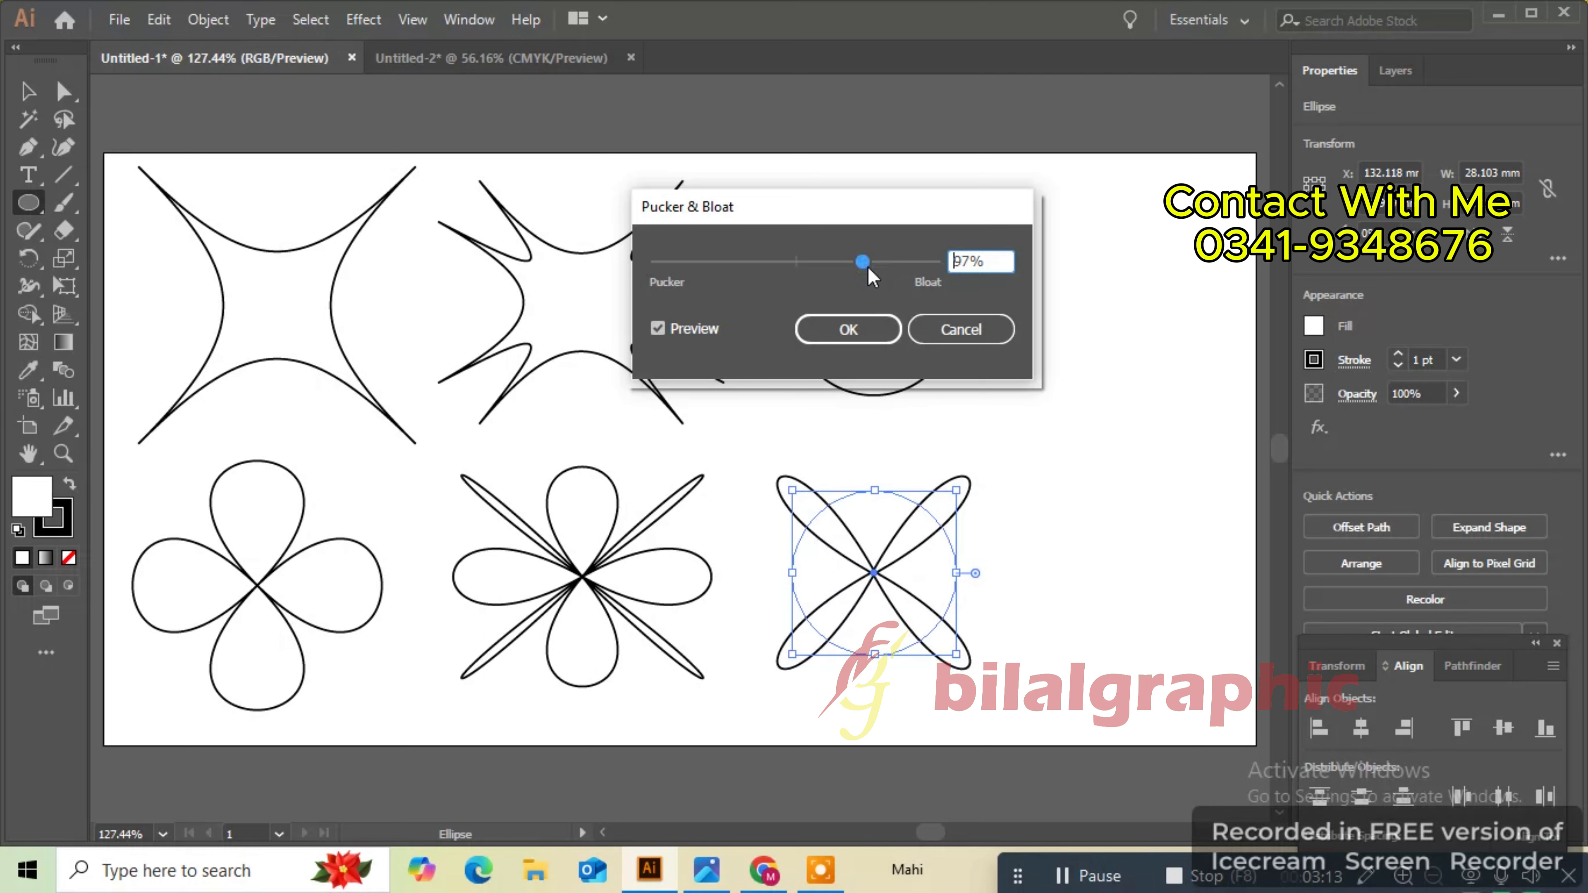
click(867, 327)
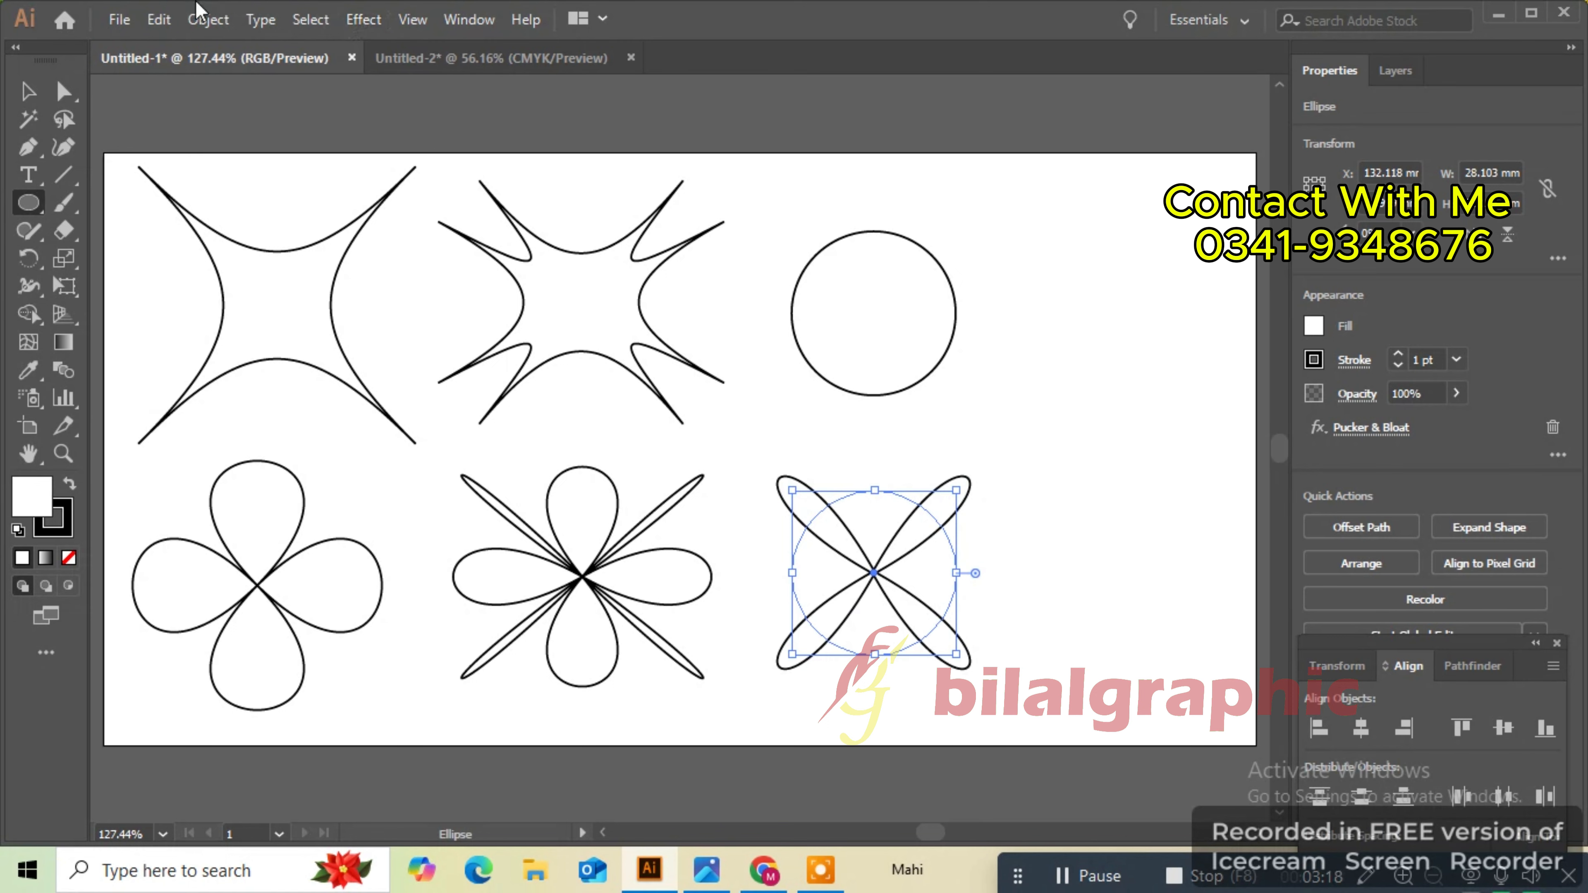
- Copy the bloated circle, paste it in front, and rotate the copy to form an eight-petal flower
click(160, 19)
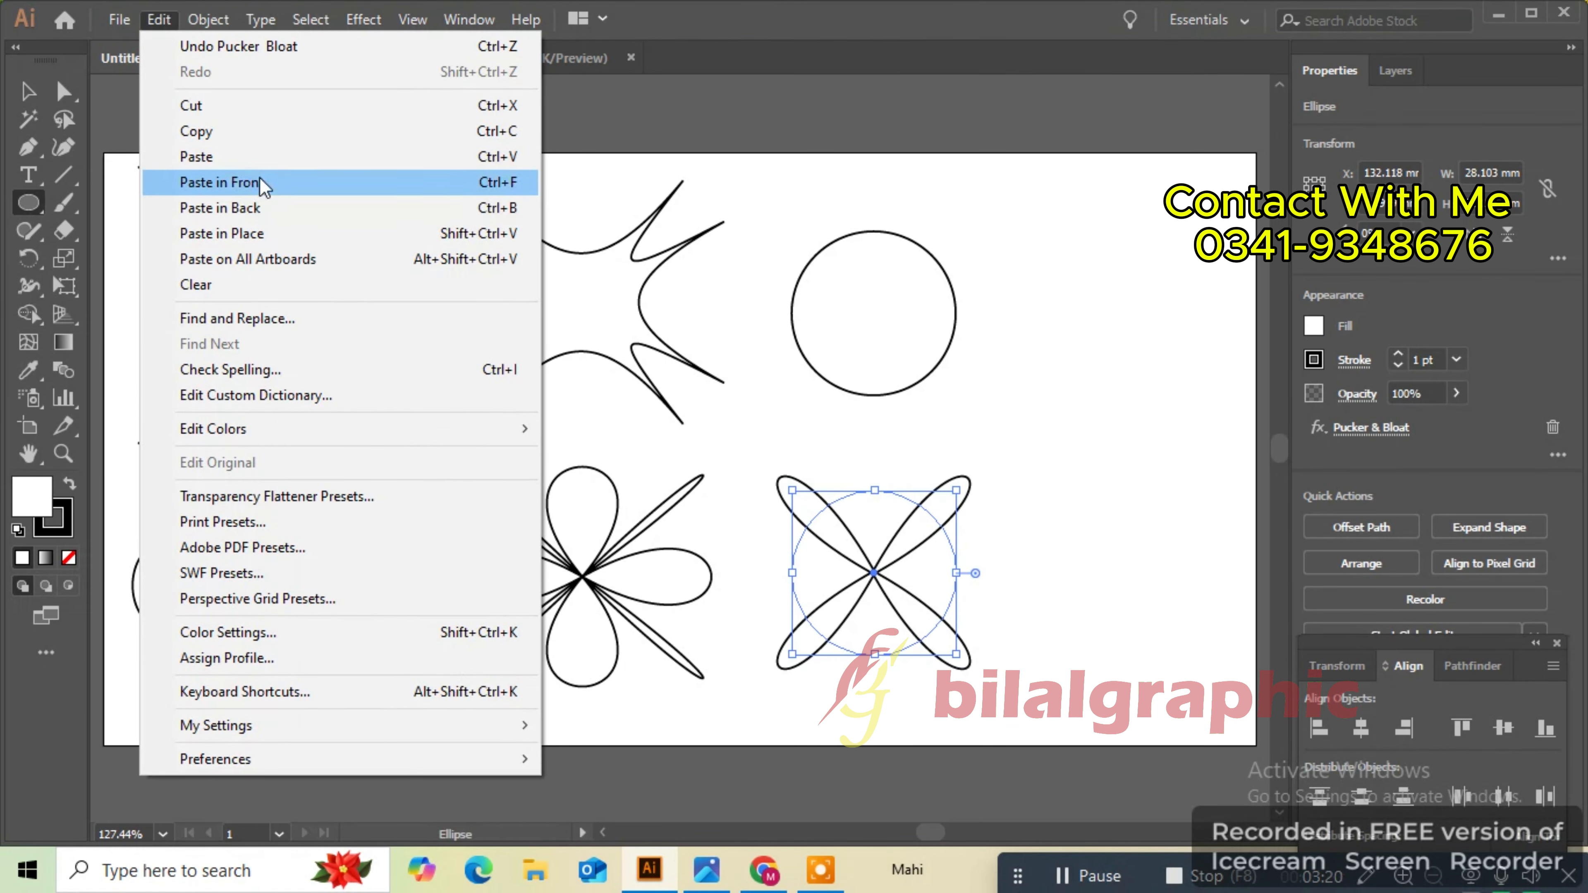
click(251, 132)
click(159, 20)
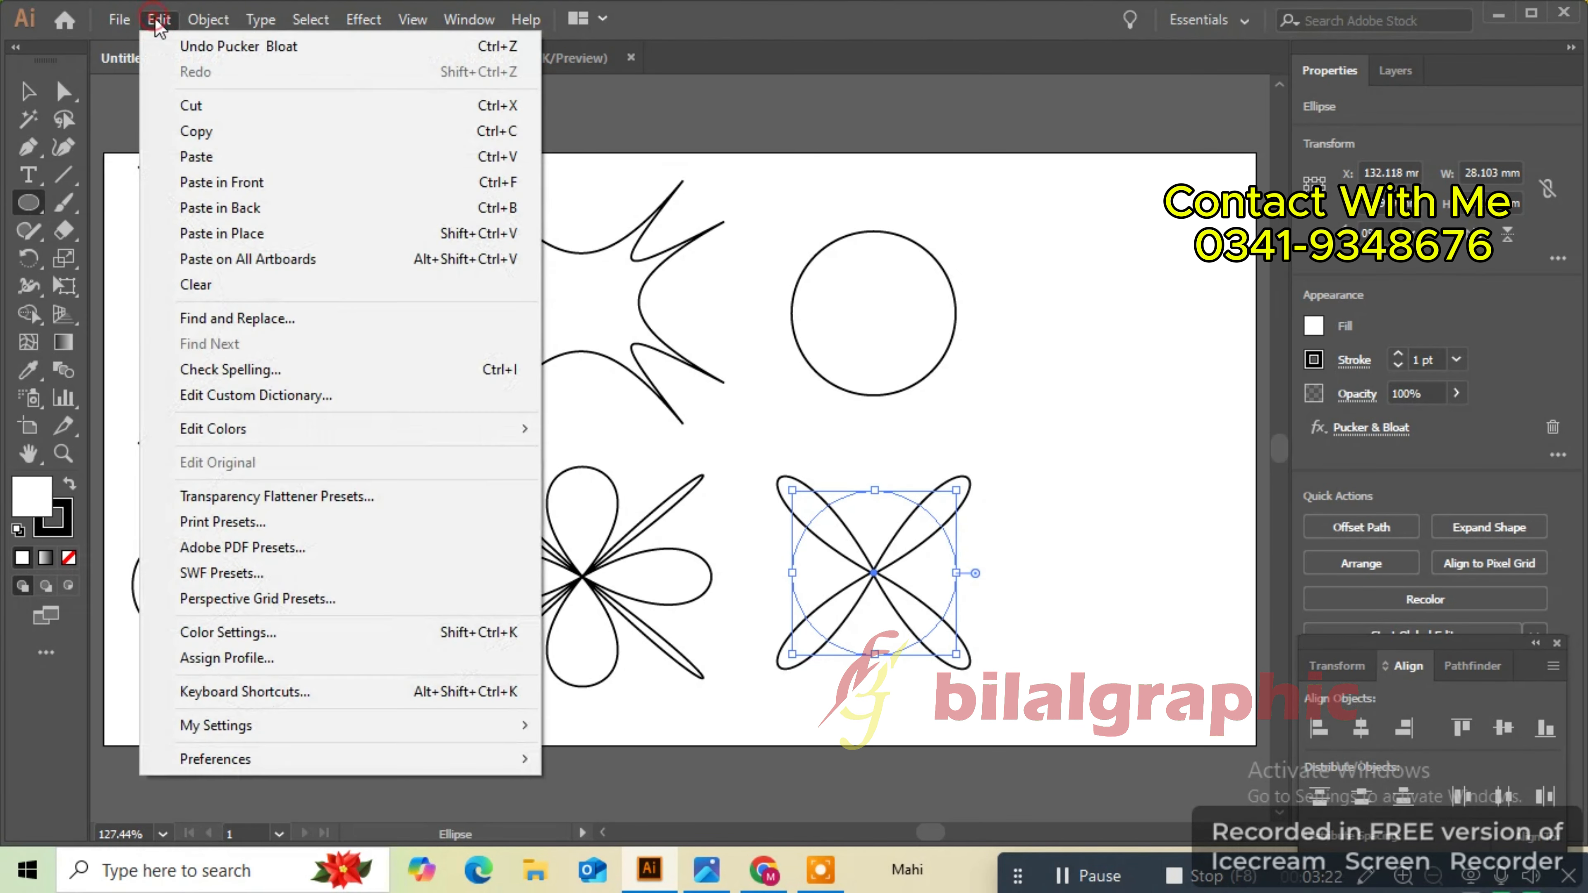
click(252, 183)
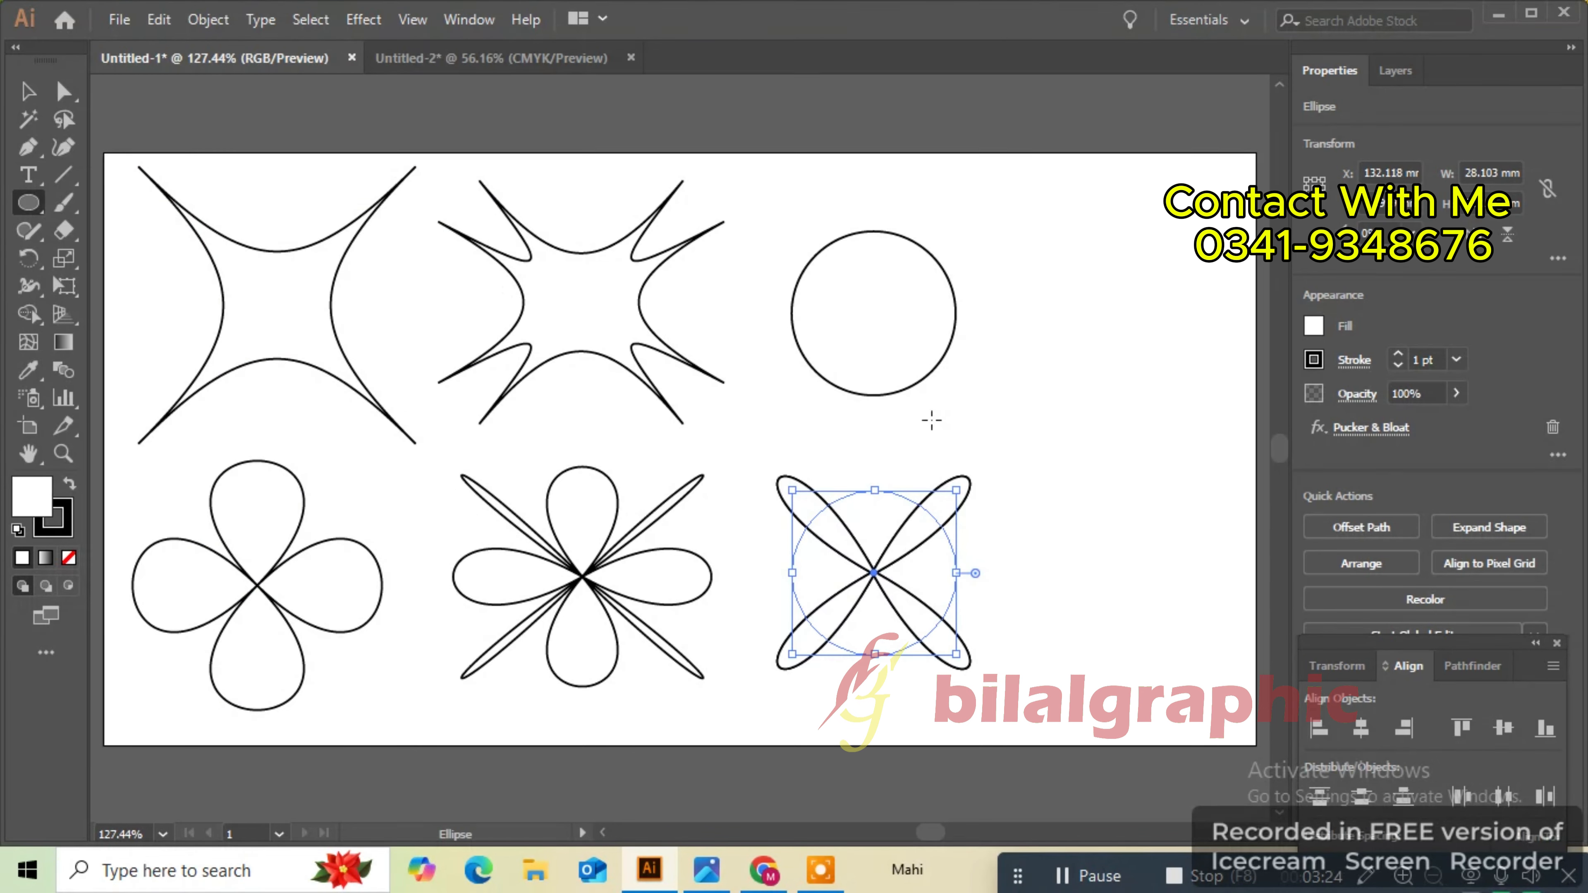
drag(965, 484, 997, 563)
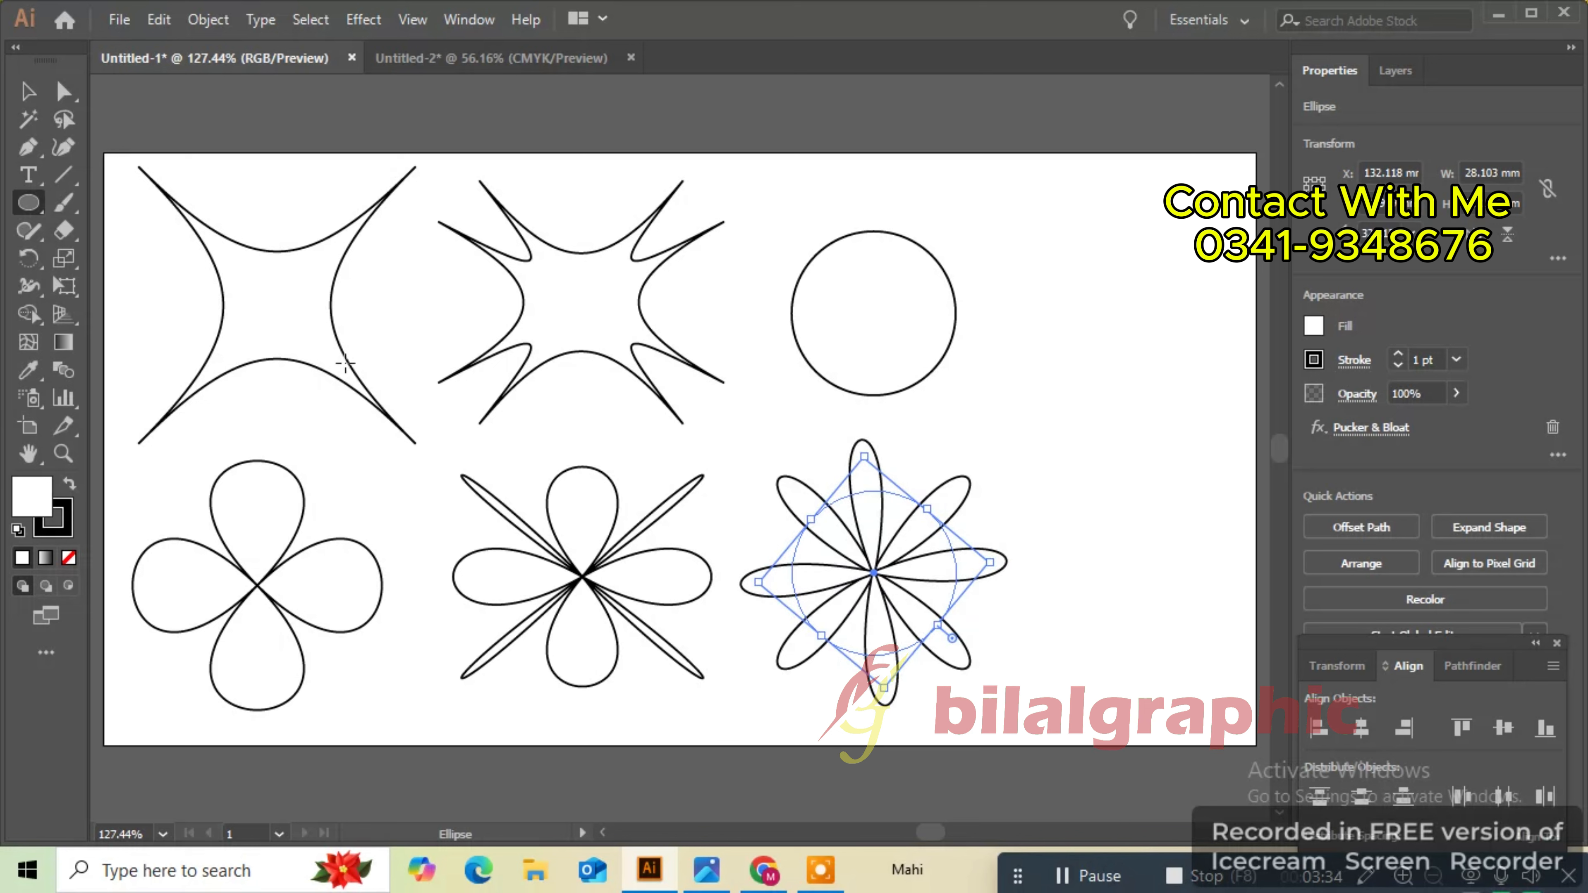
- Apply a Pucker & Bloat pucker effect to the upper circle to turn it into a four-point star
click(28, 90)
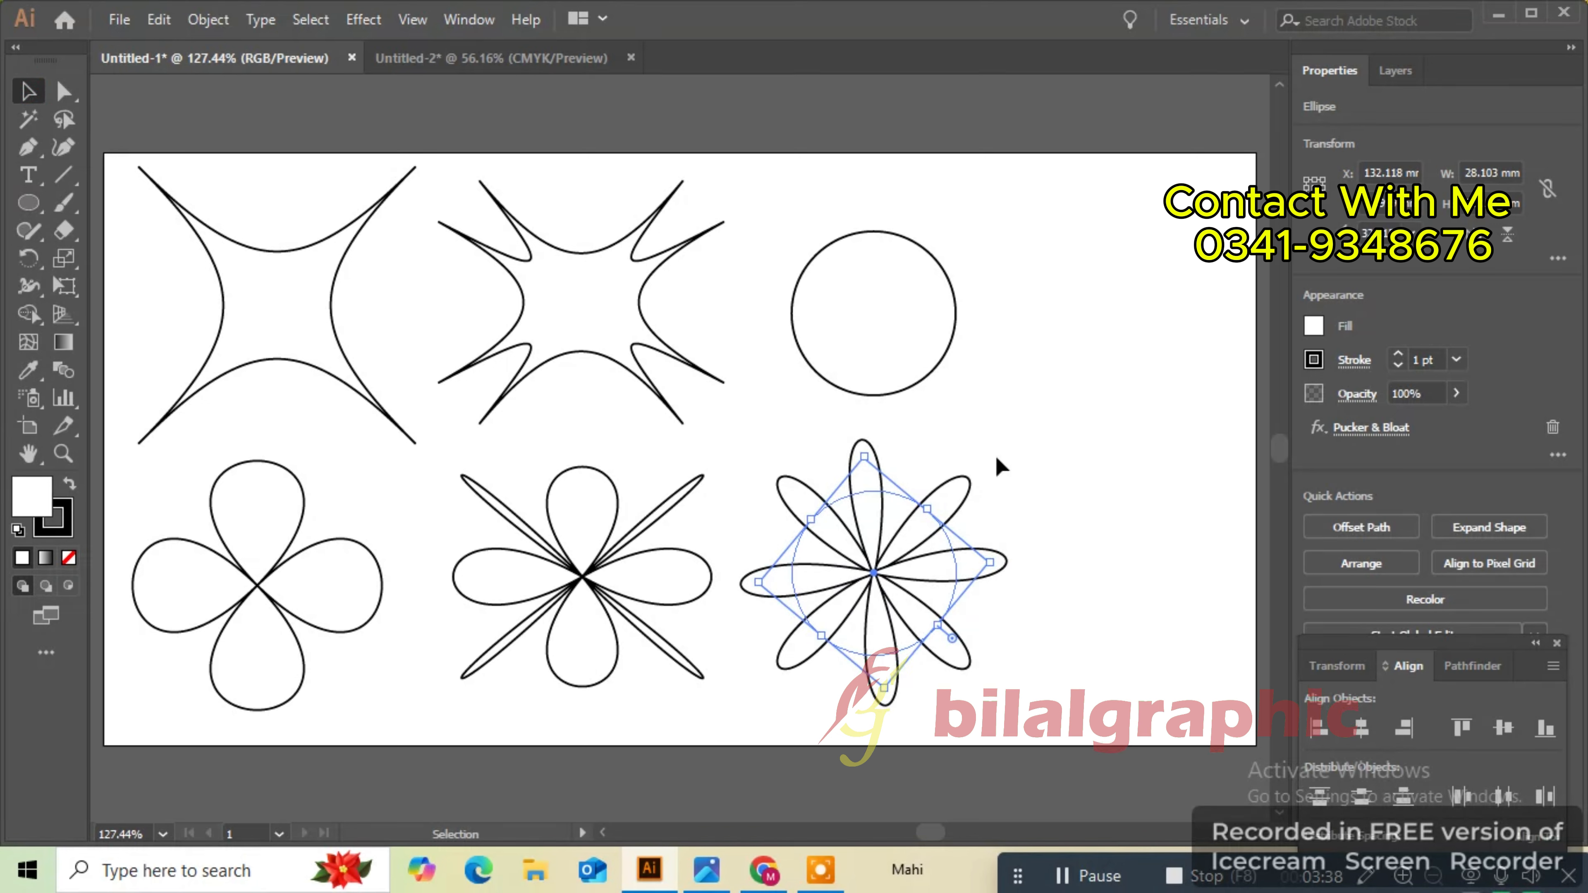
click(897, 610)
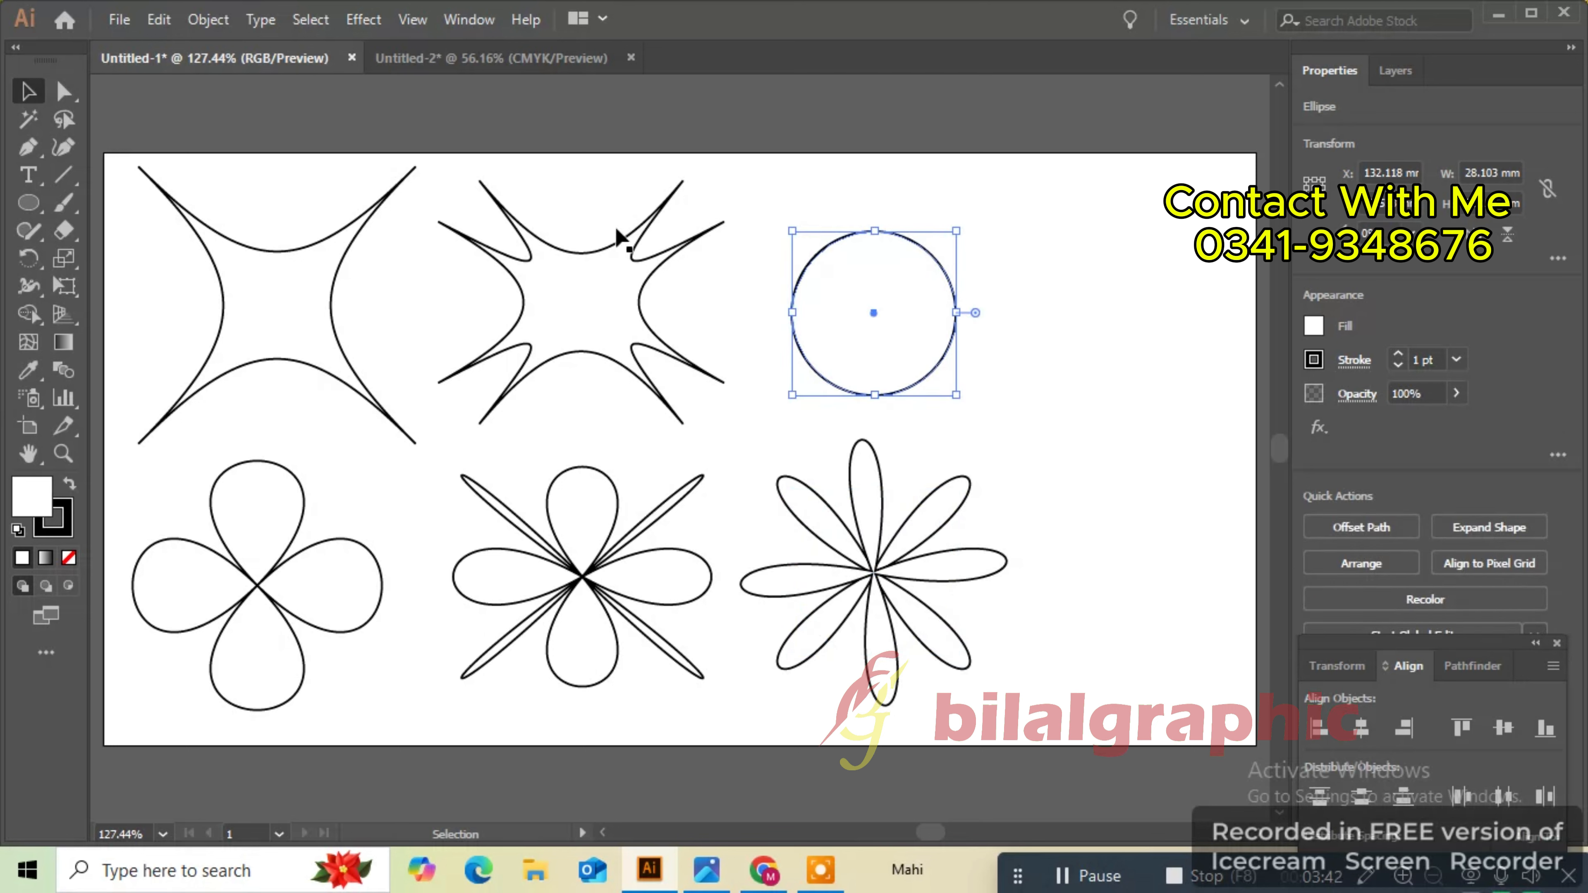
click(382, 20)
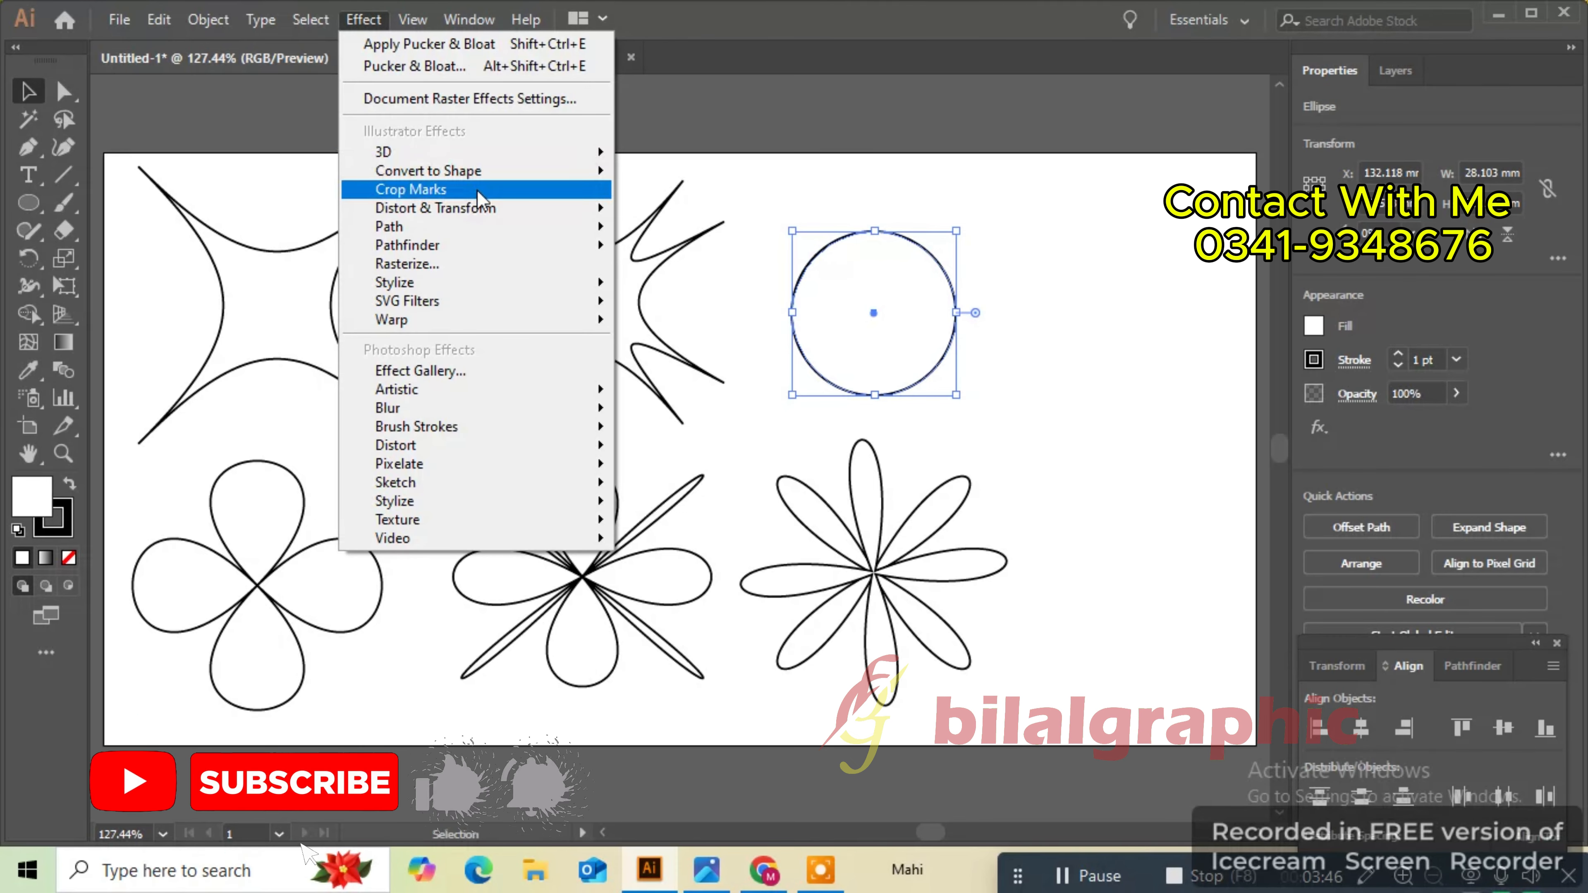
mouse_move(486, 208)
click(694, 238)
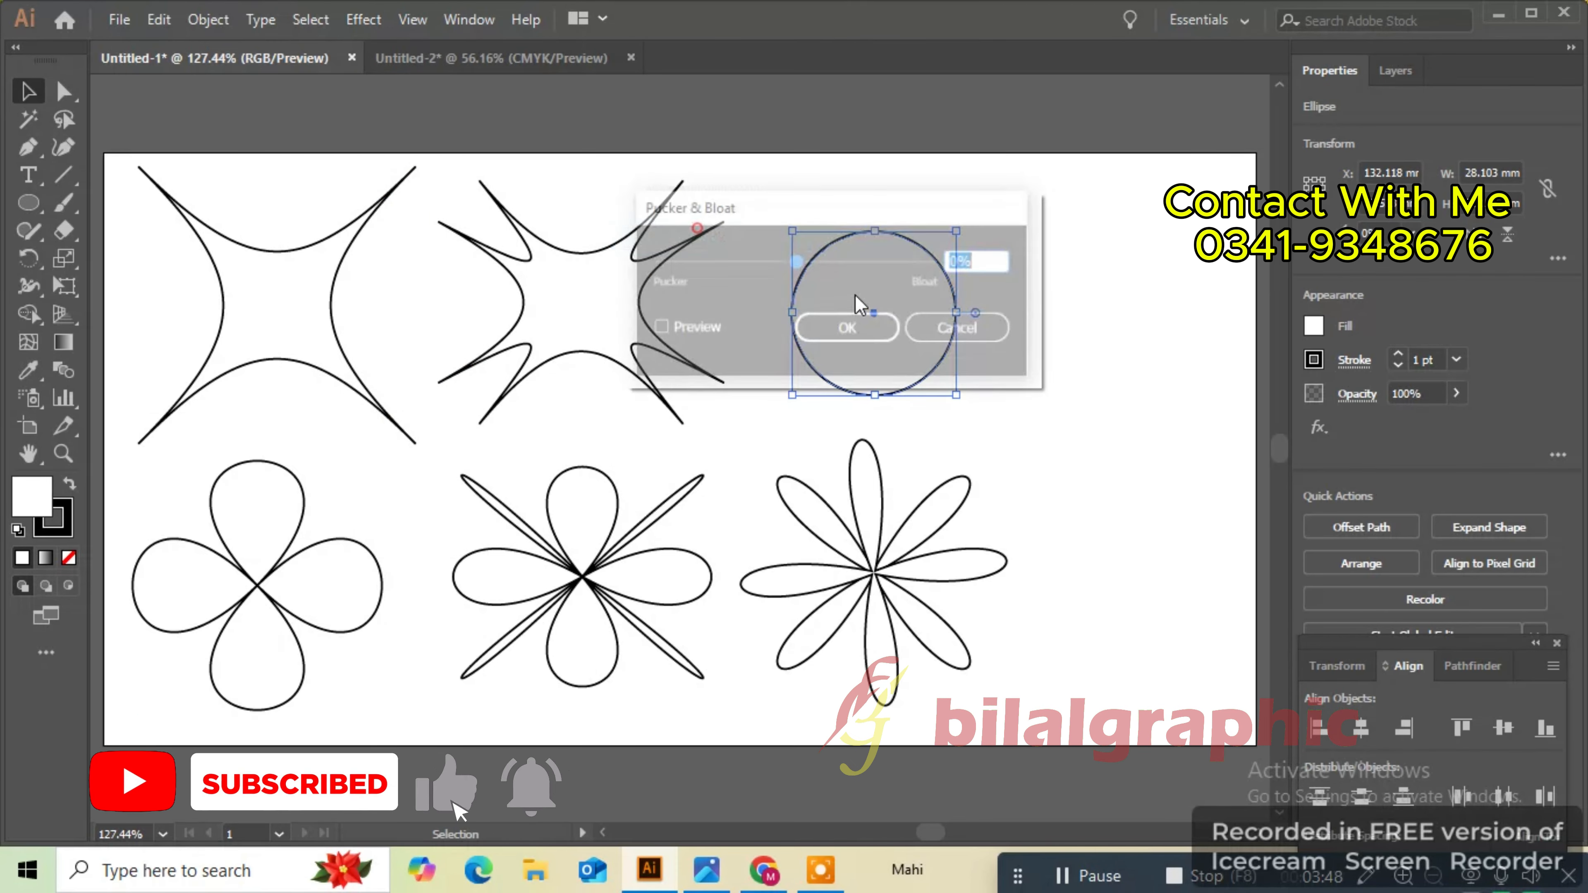
click(658, 329)
drag(867, 210, 1377, 178)
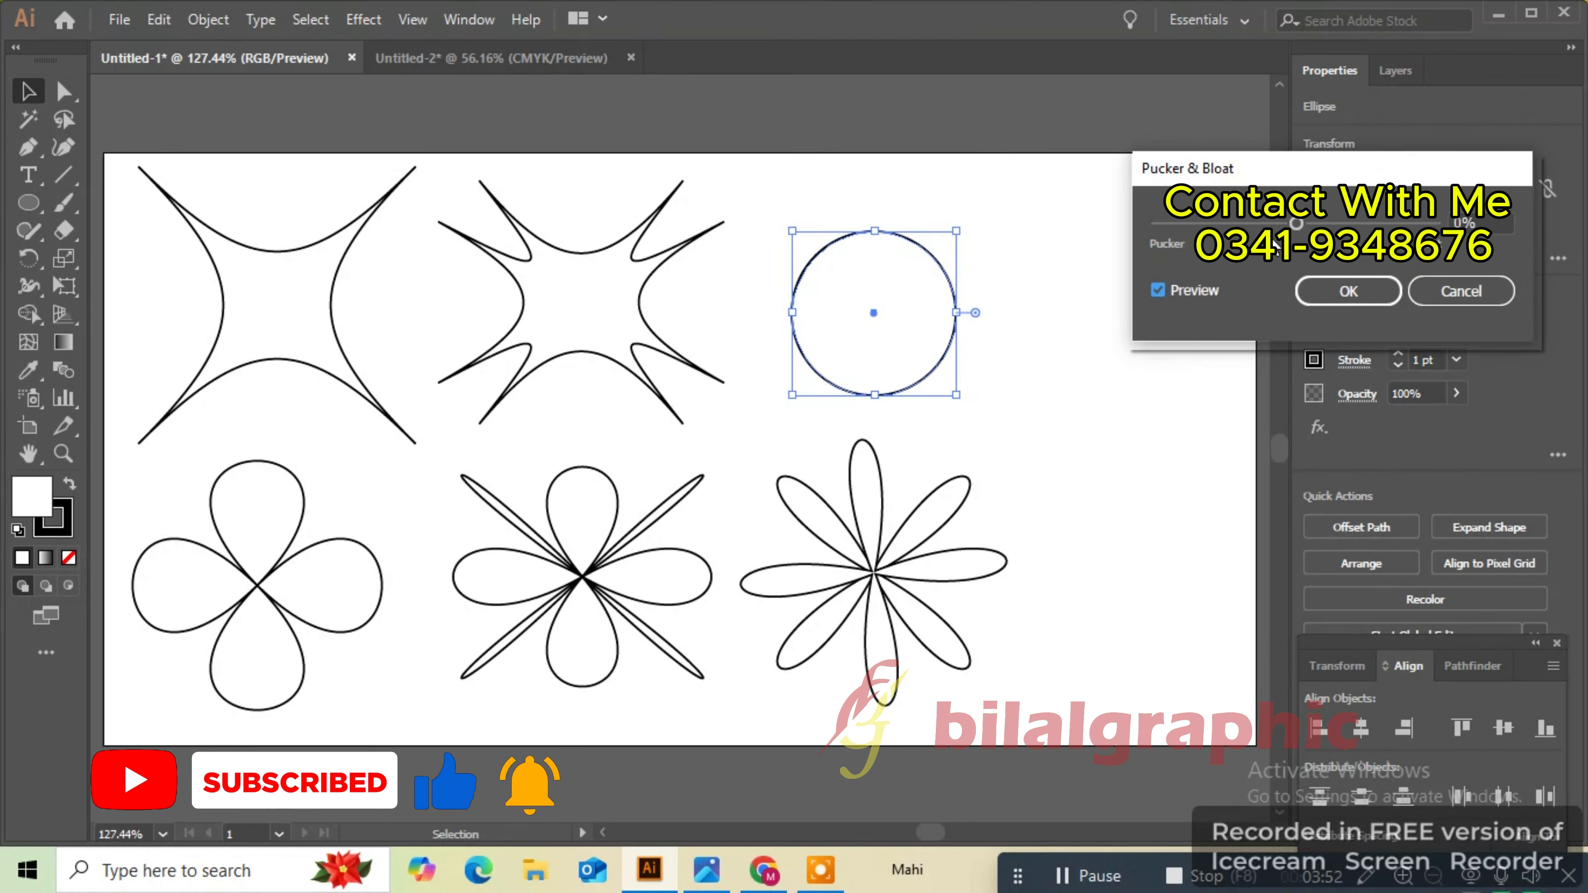
drag(1304, 226, 1257, 224)
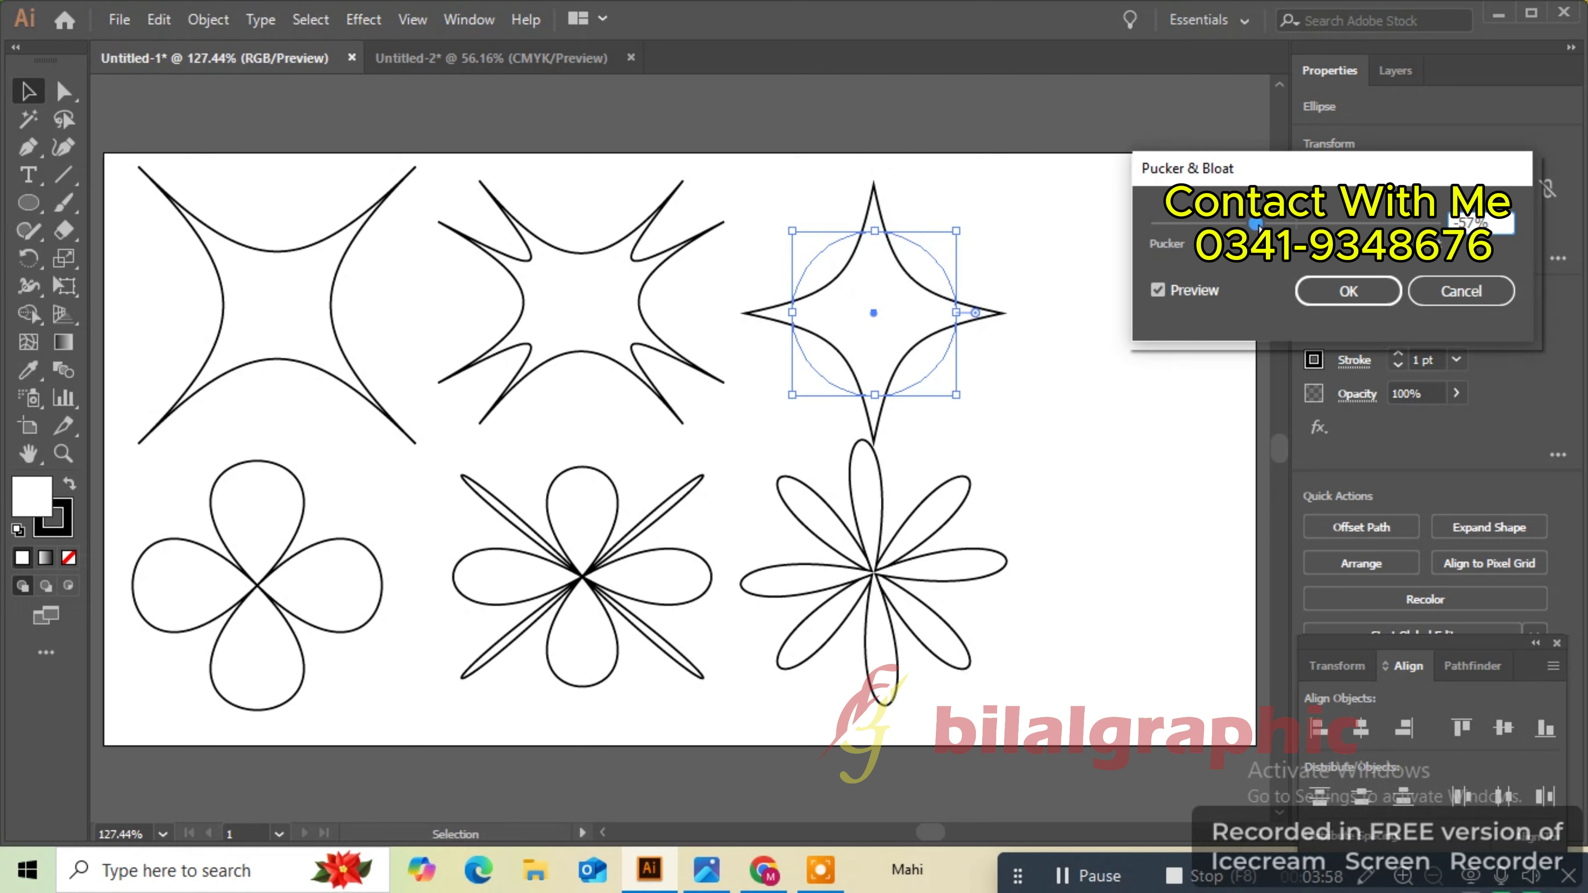
click(1343, 292)
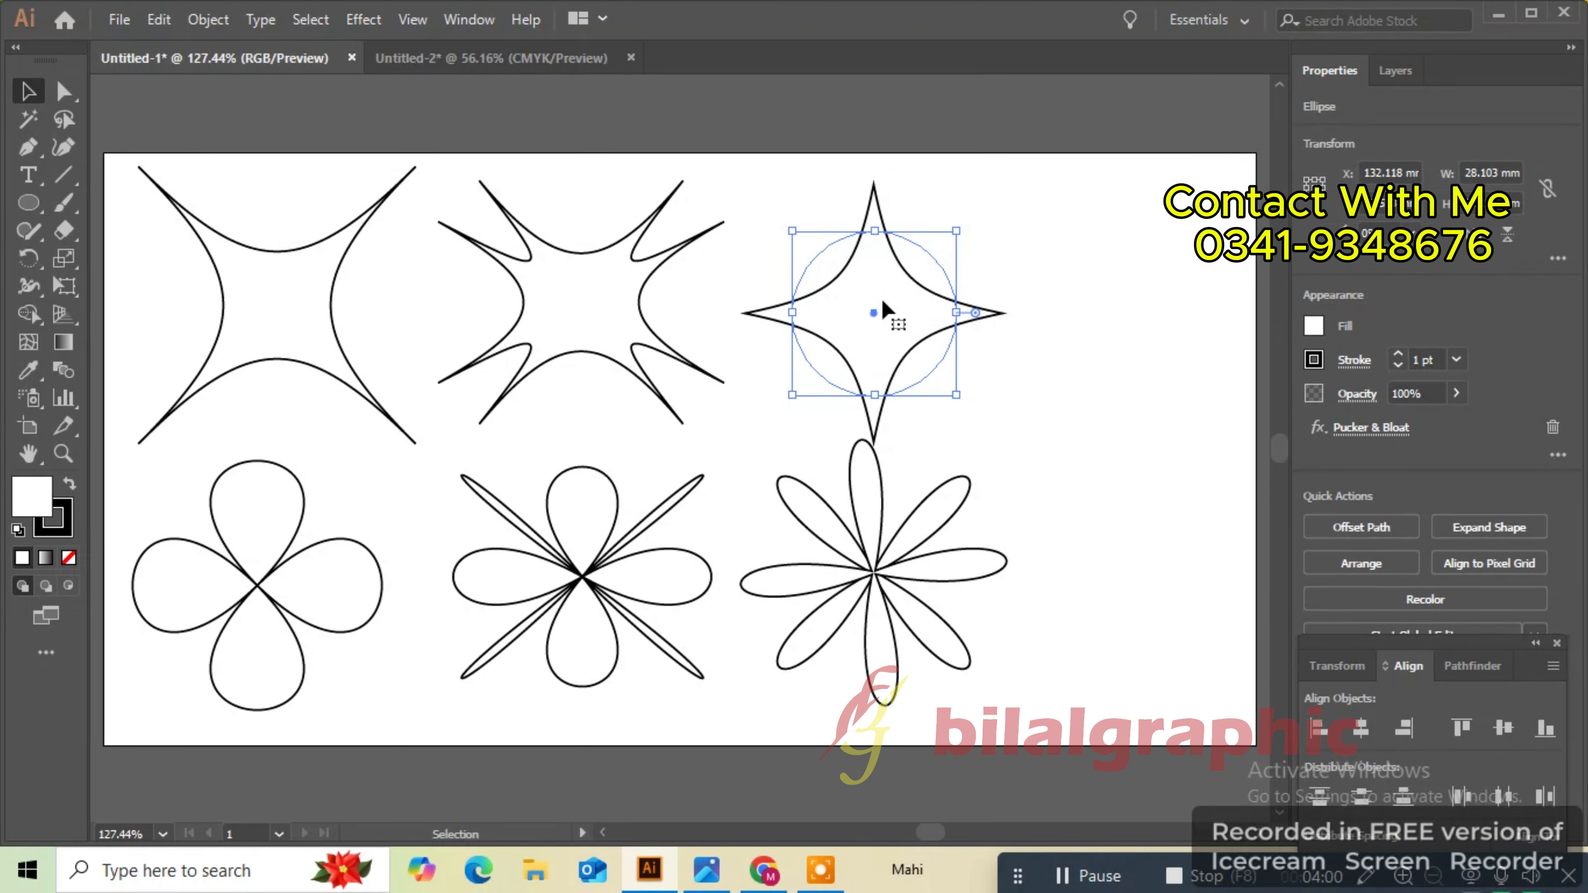
- Move the new four-point star to the left, closer to the other stars
drag(883, 304, 821, 300)
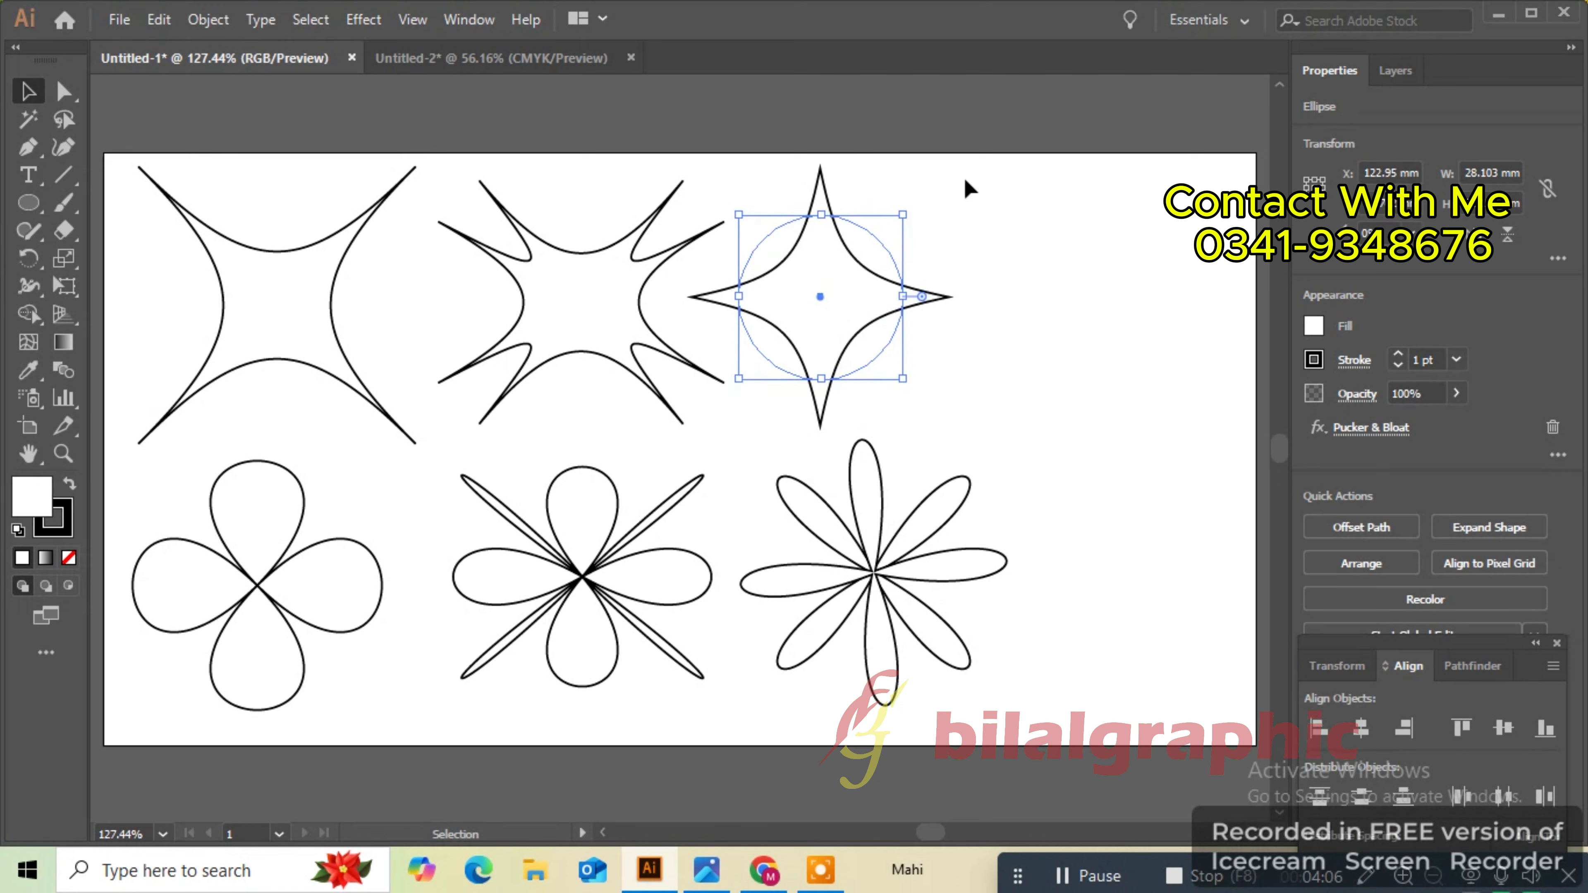
click(963, 176)
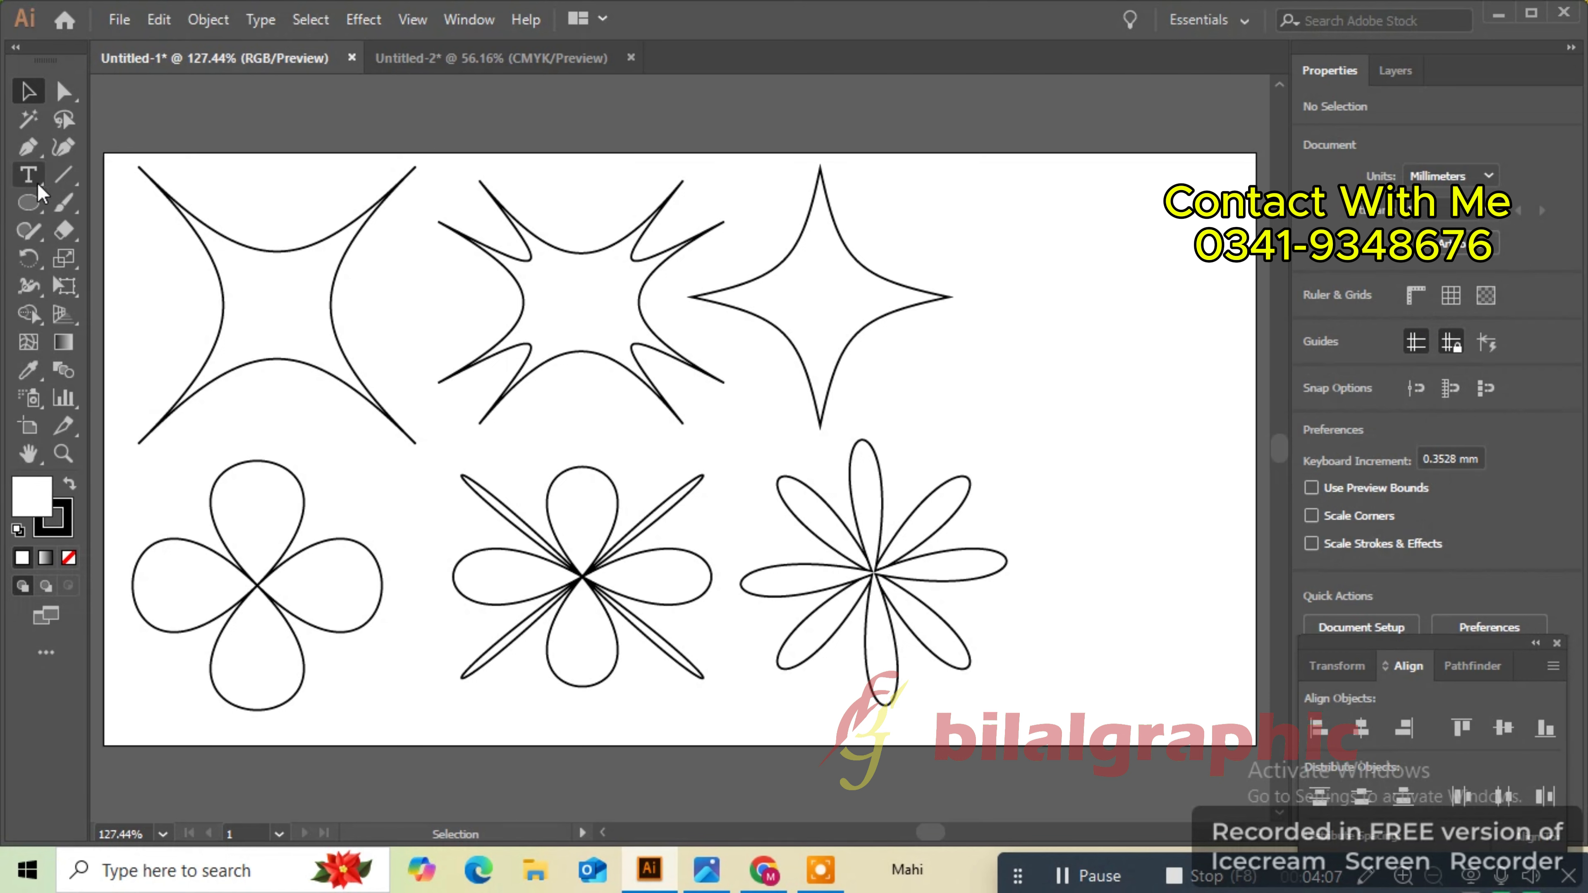
- Draw a hexagon about 33 mm wide with the Polygon Tool to the right of the star
click(42, 205)
click(105, 285)
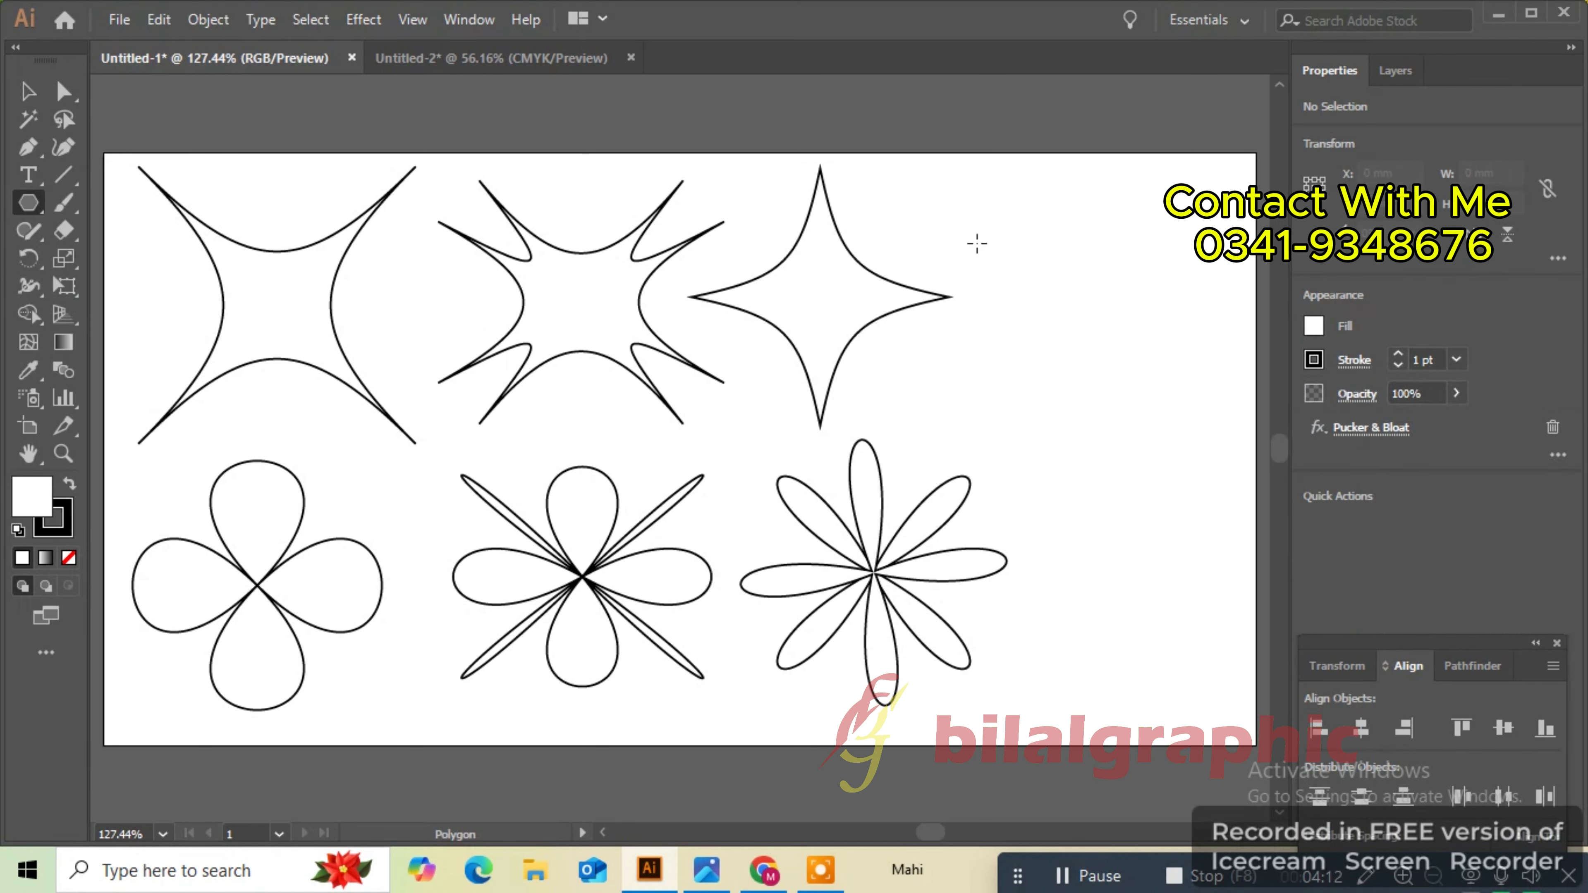
drag(977, 243, 1037, 312)
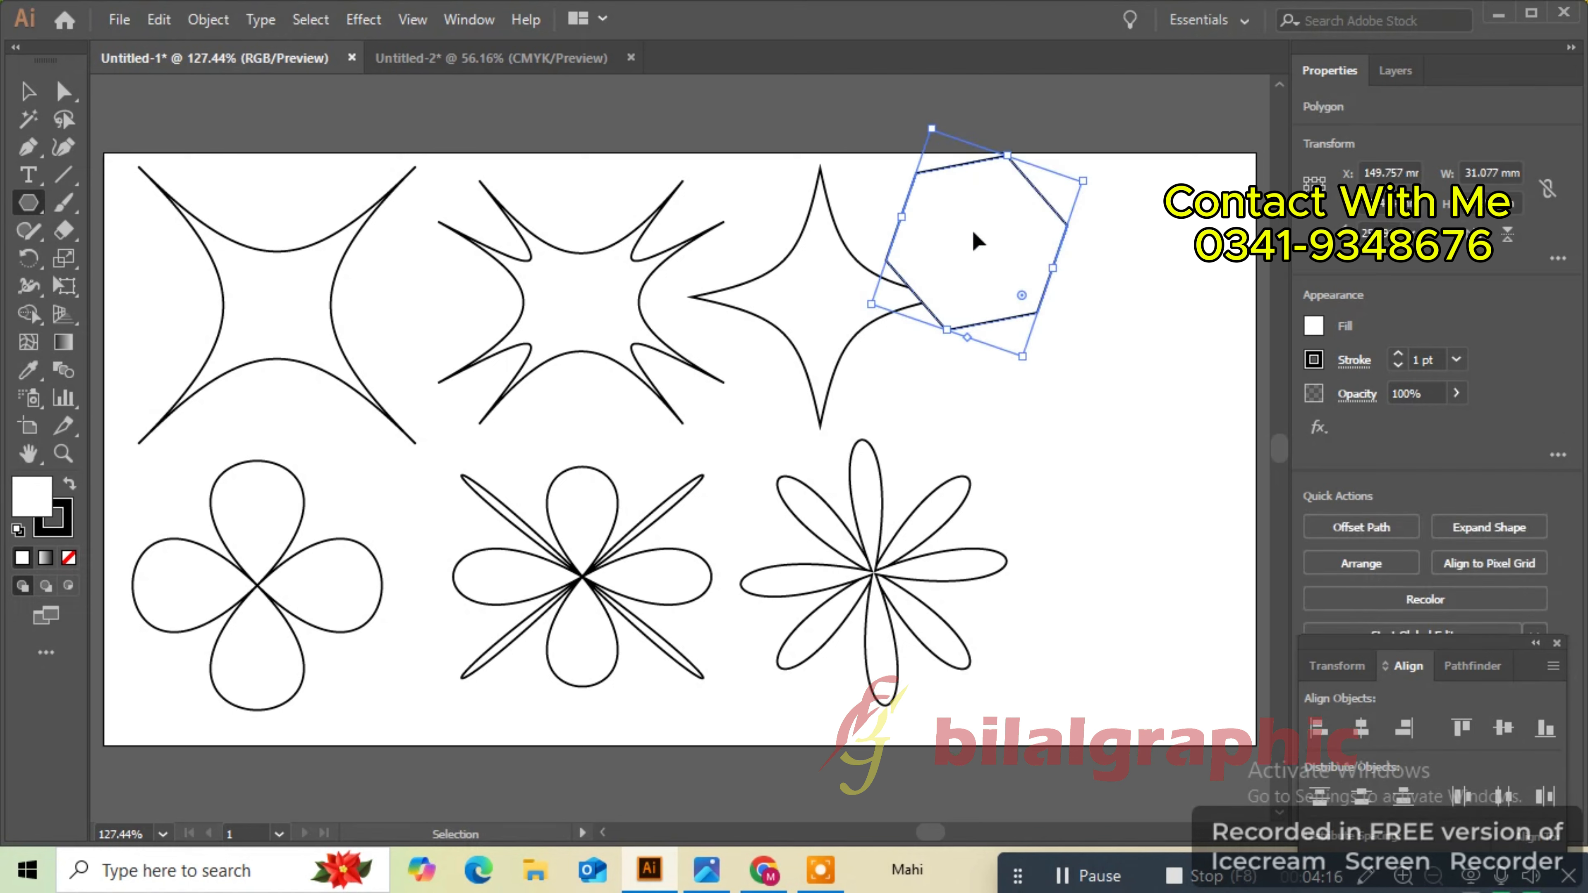
key(ctrl+z)
drag(994, 240, 1054, 314)
drag(997, 241, 1054, 279)
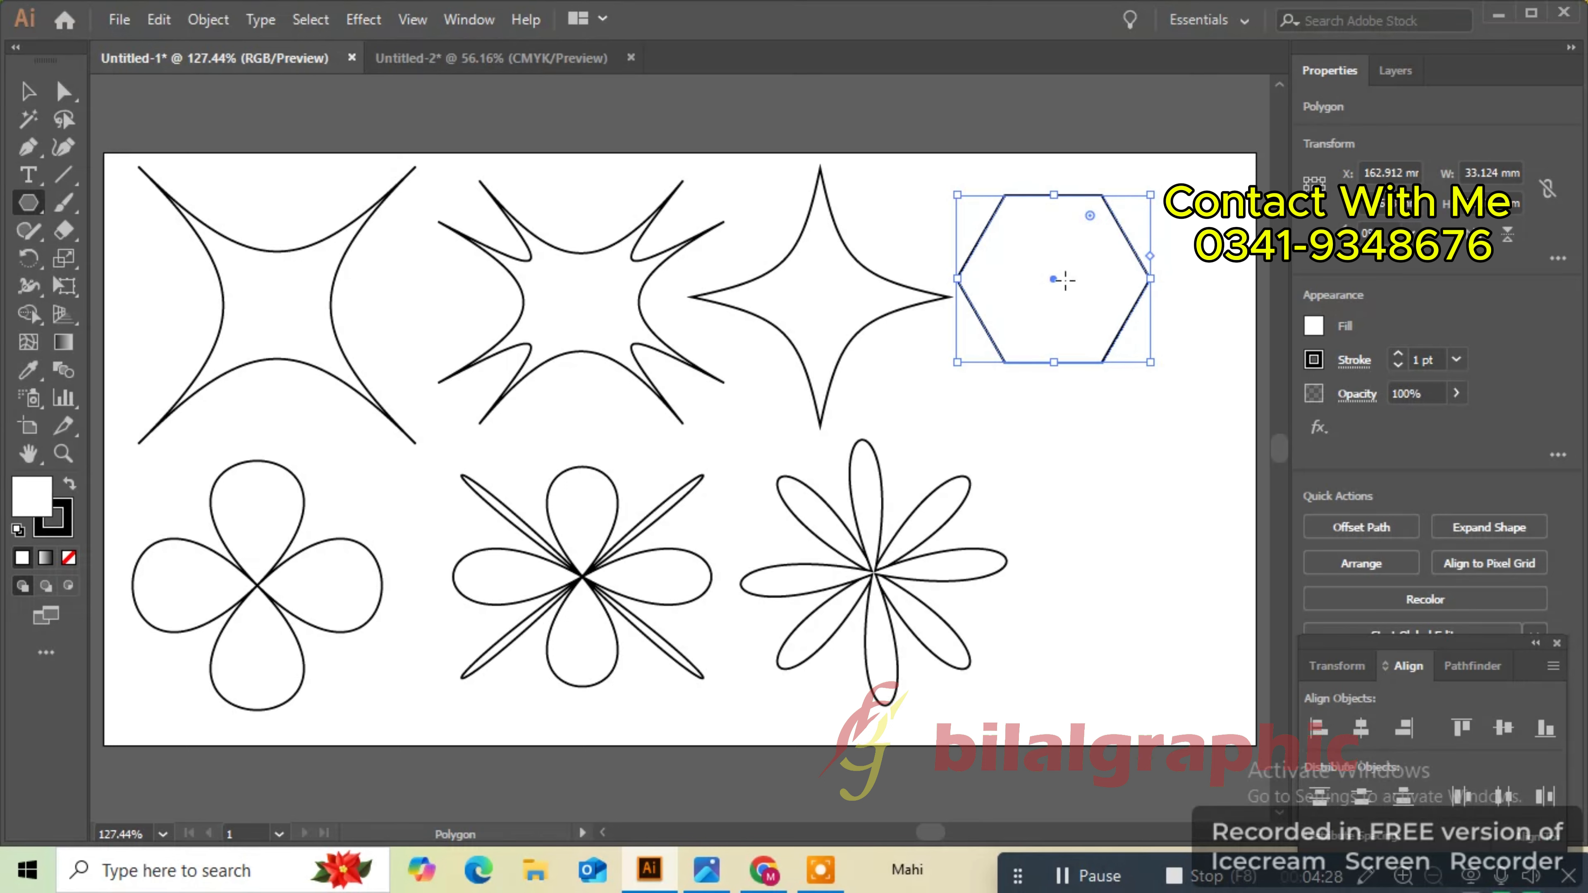
- Duplicate the hexagon below it and apply a Pucker & Bloat bloat effect to the copy
drag(1053, 282, 1107, 500)
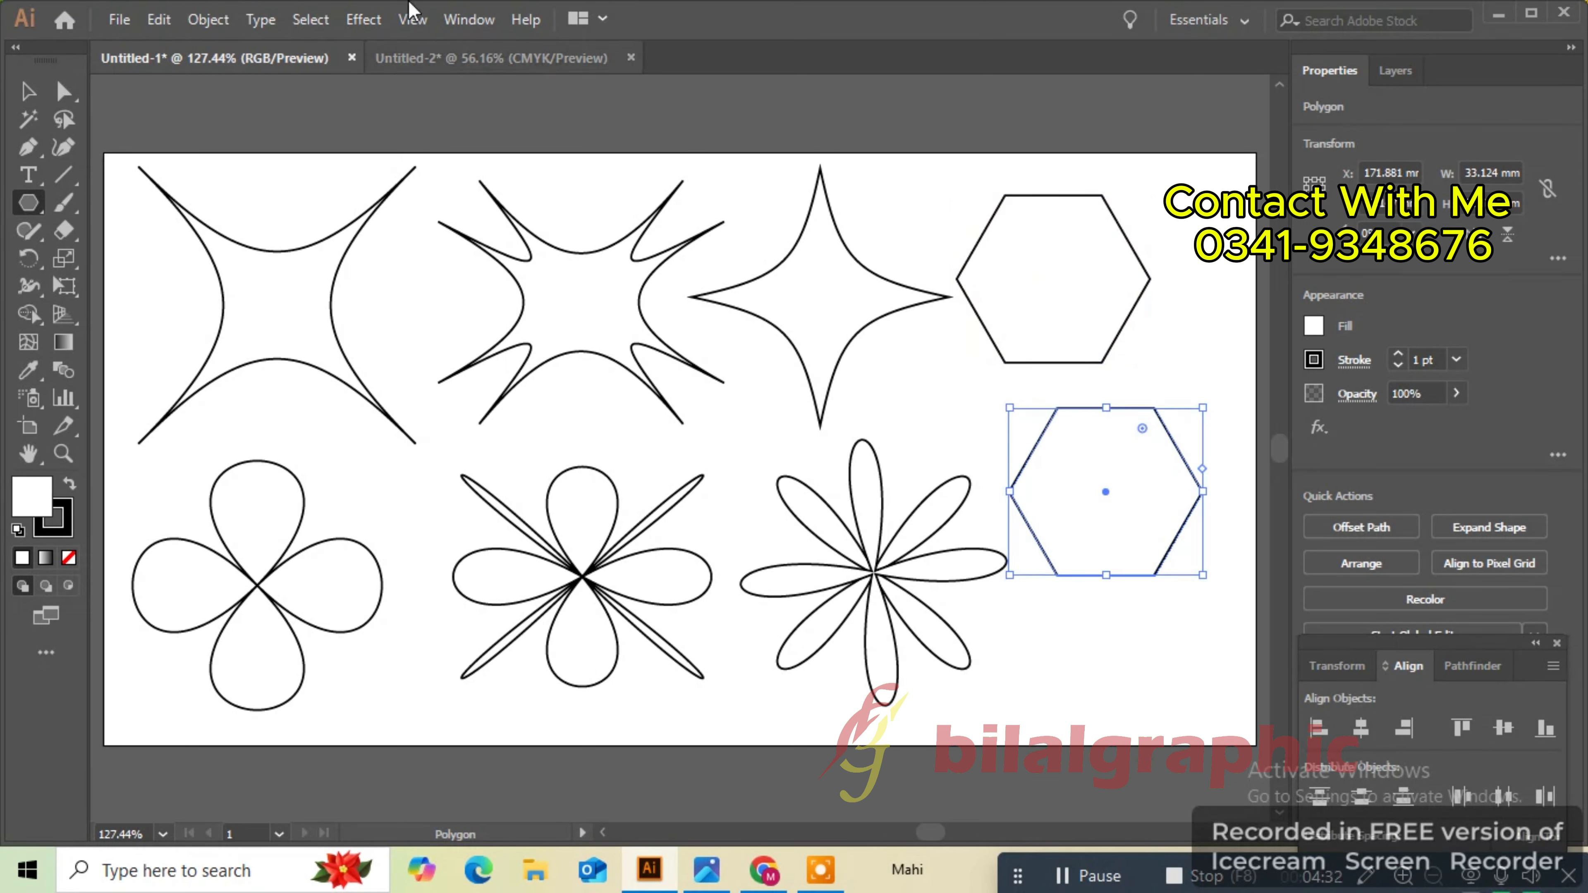
click(361, 20)
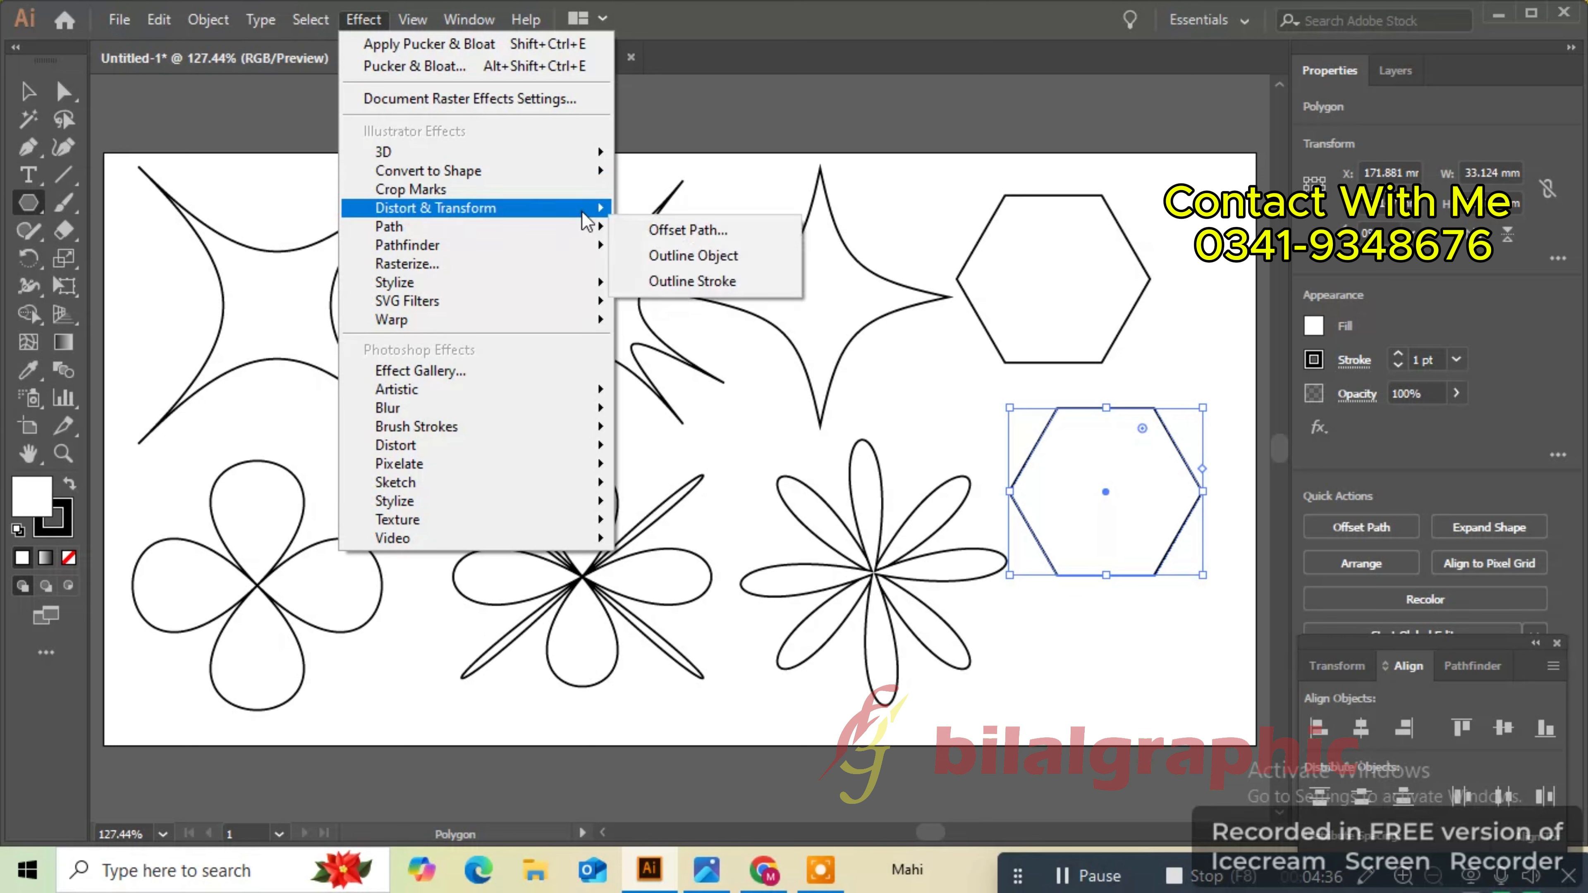
mouse_move(615, 218)
click(688, 237)
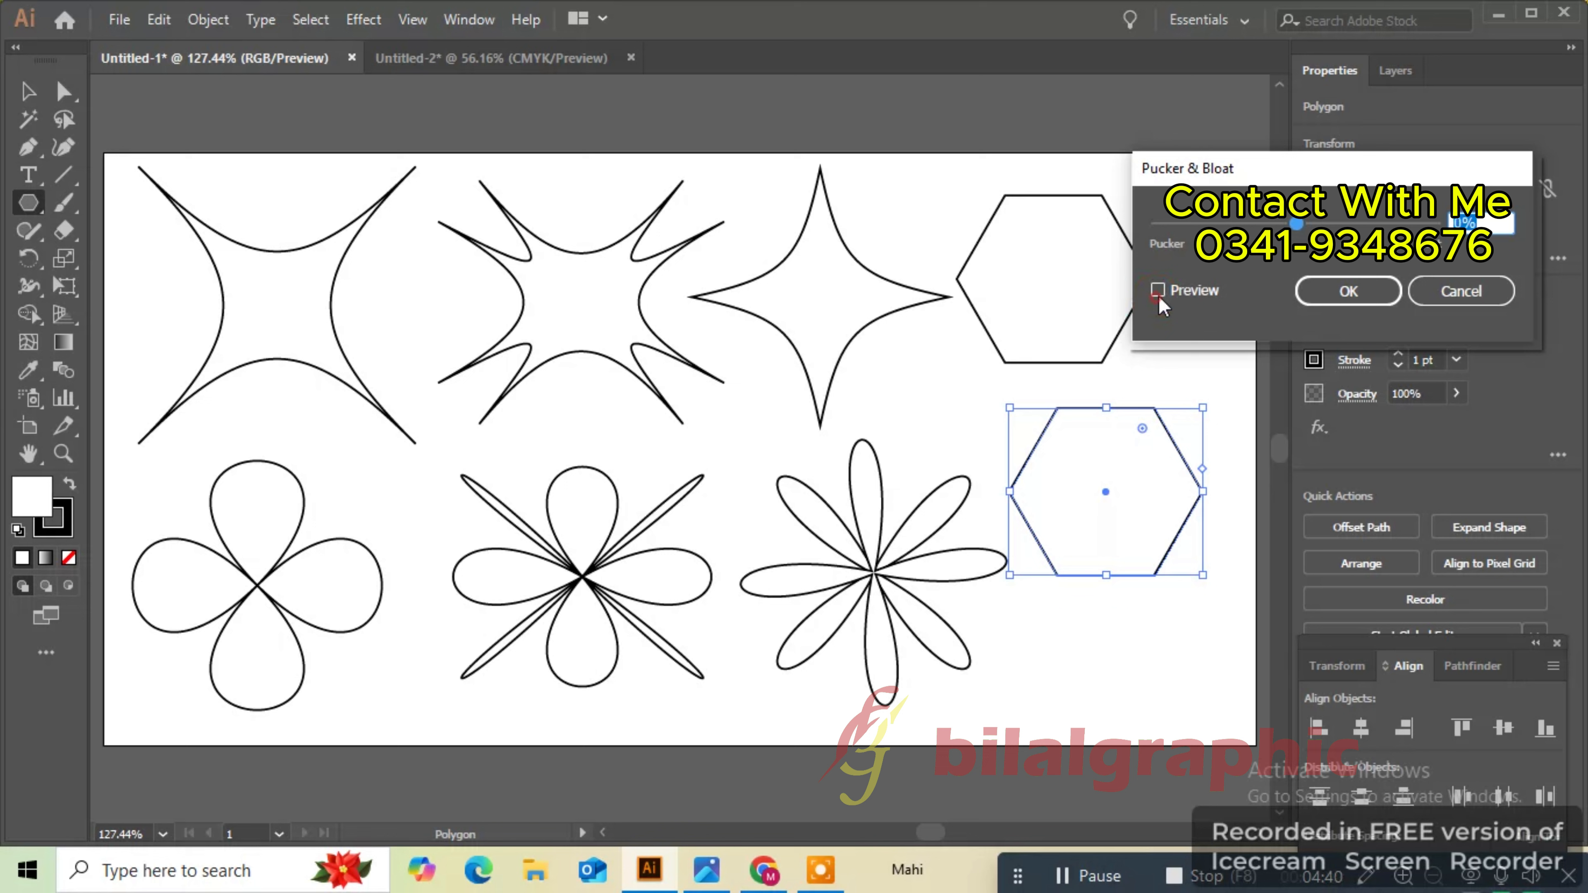
click(1164, 291)
drag(1297, 224, 1375, 224)
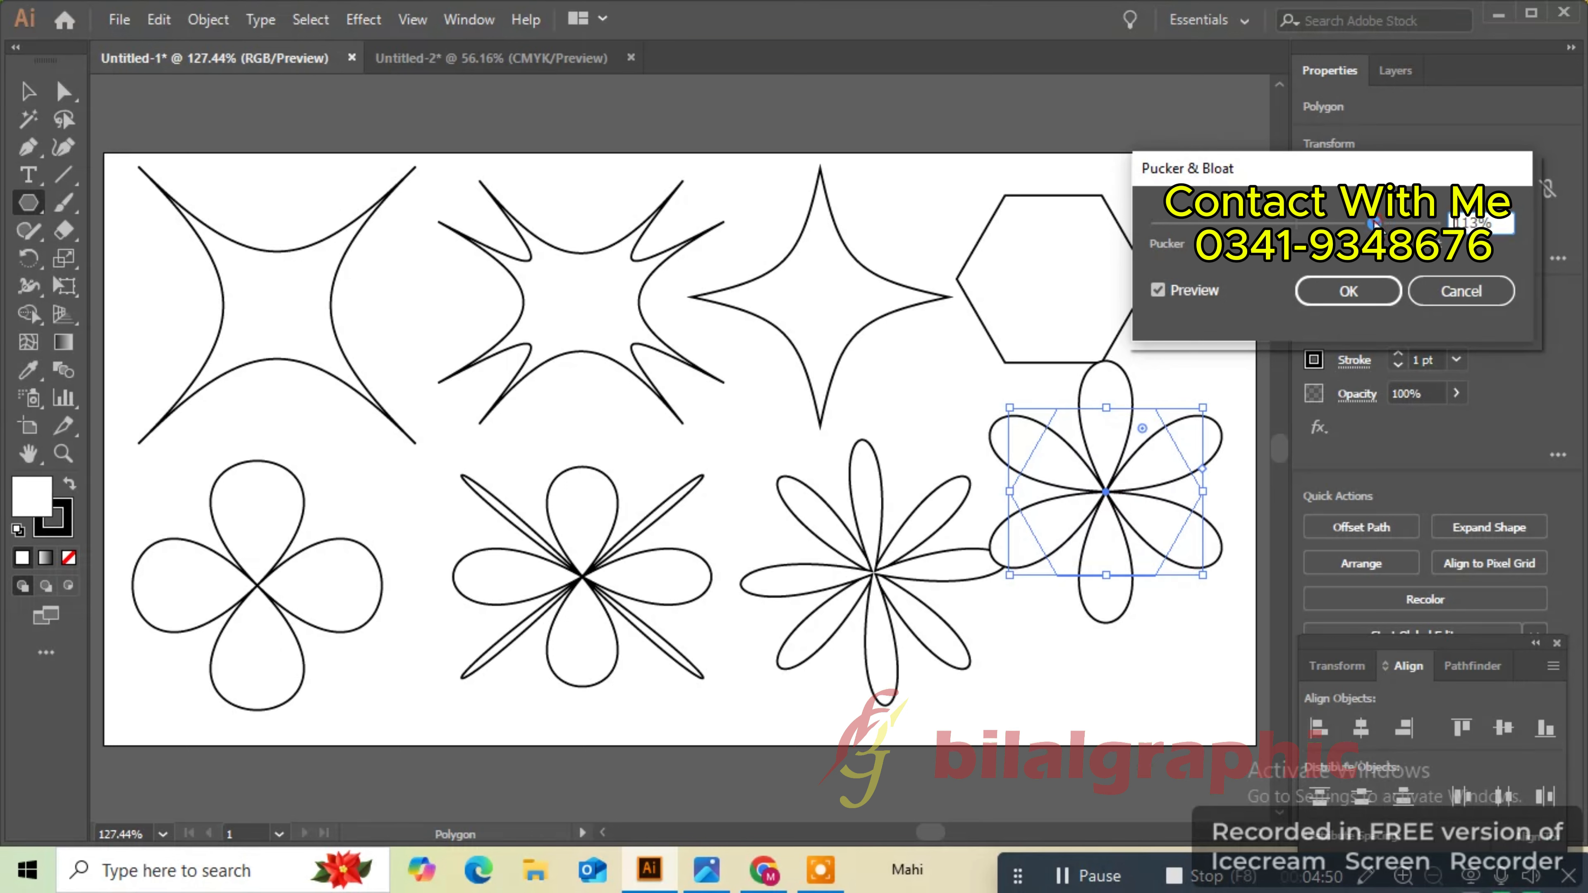
click(1349, 290)
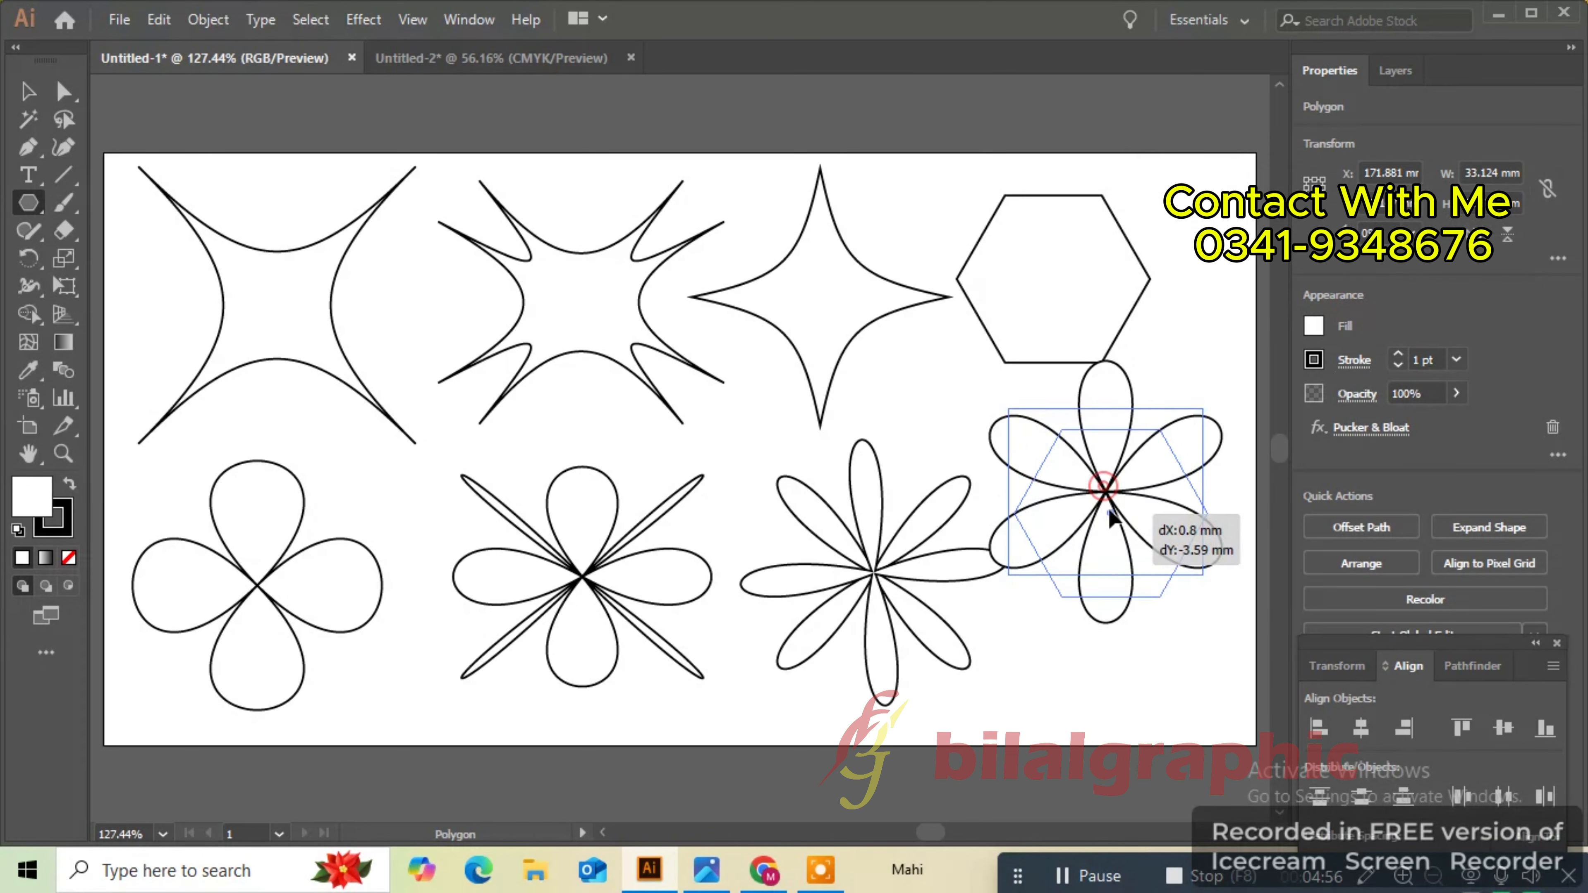
- Move the six-petal flower slightly downward and deselect it
drag(1106, 492, 1114, 579)
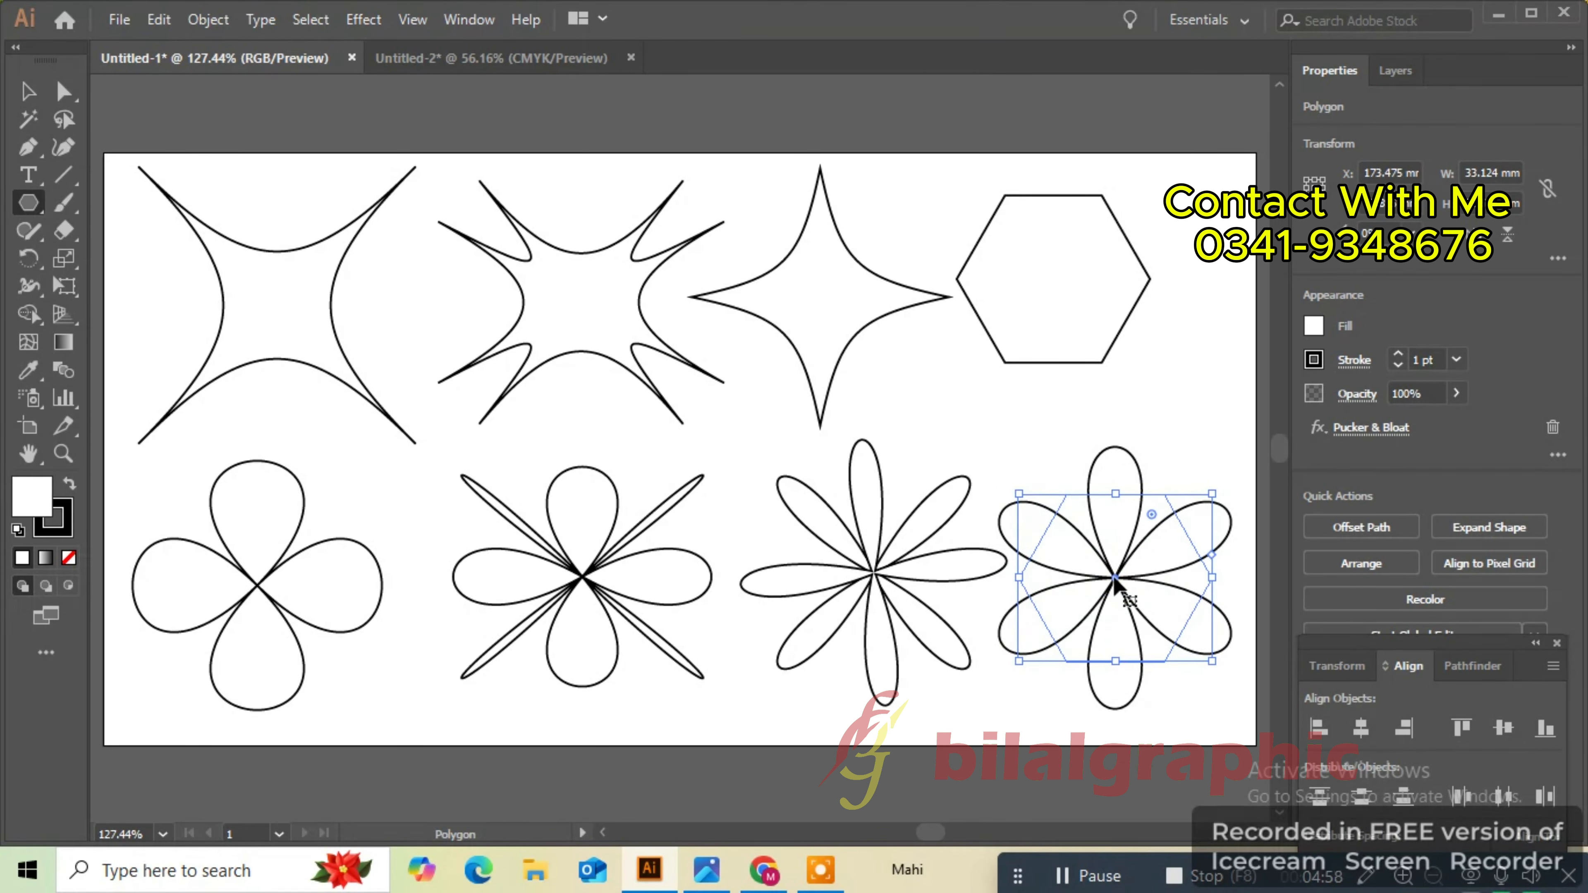
click(28, 91)
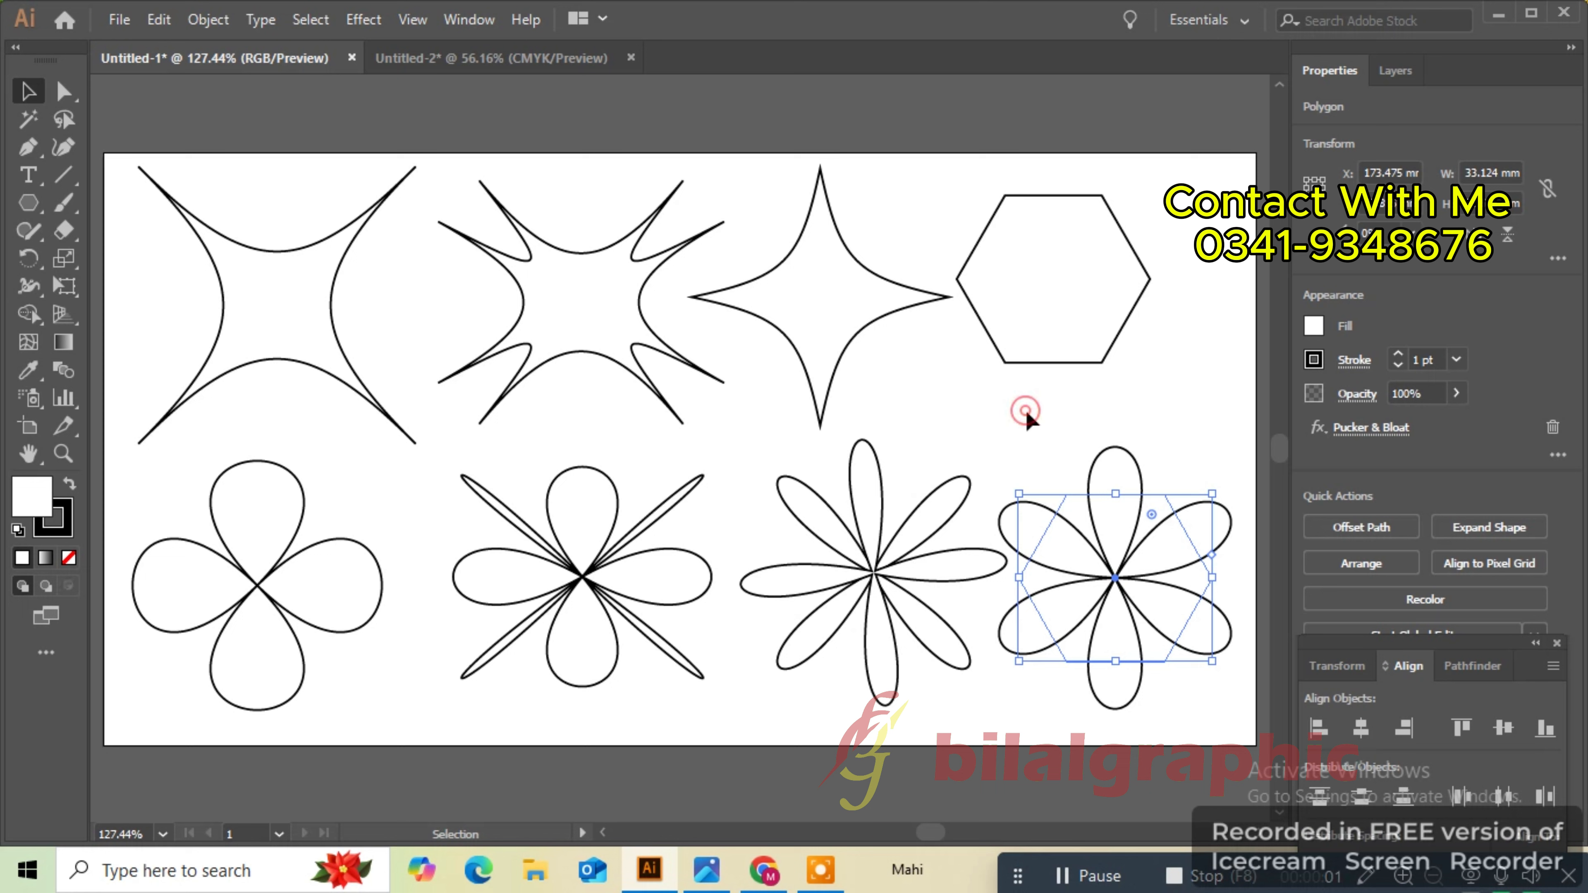
click(1026, 413)
- Apply a Pucker & Bloat pucker effect to the hexagon at the right end of the top row
click(1010, 361)
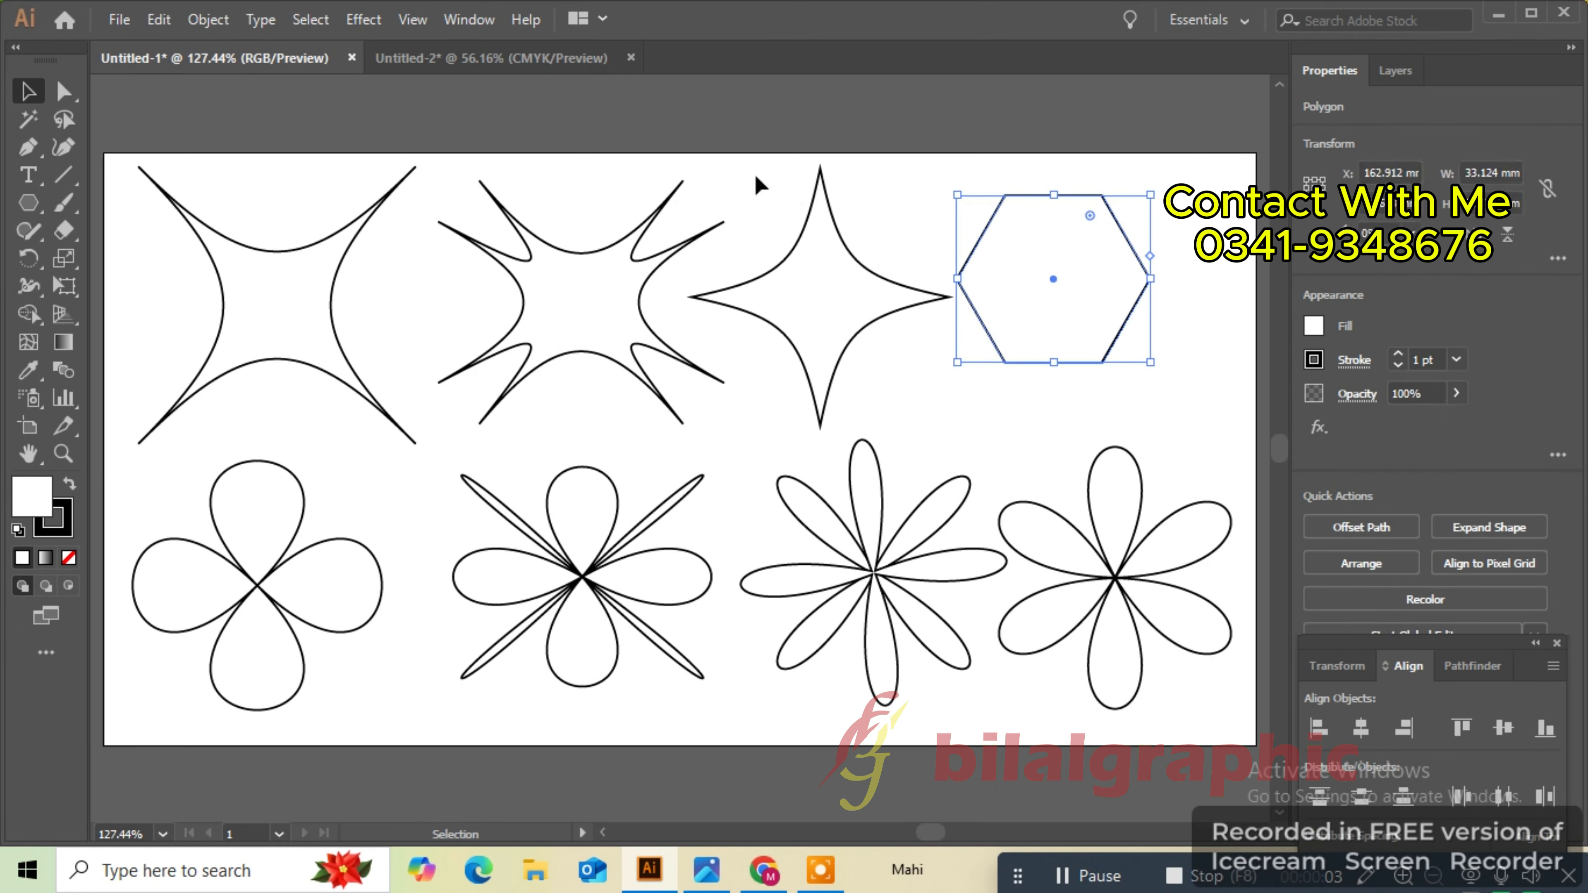
click(355, 17)
mouse_move(482, 228)
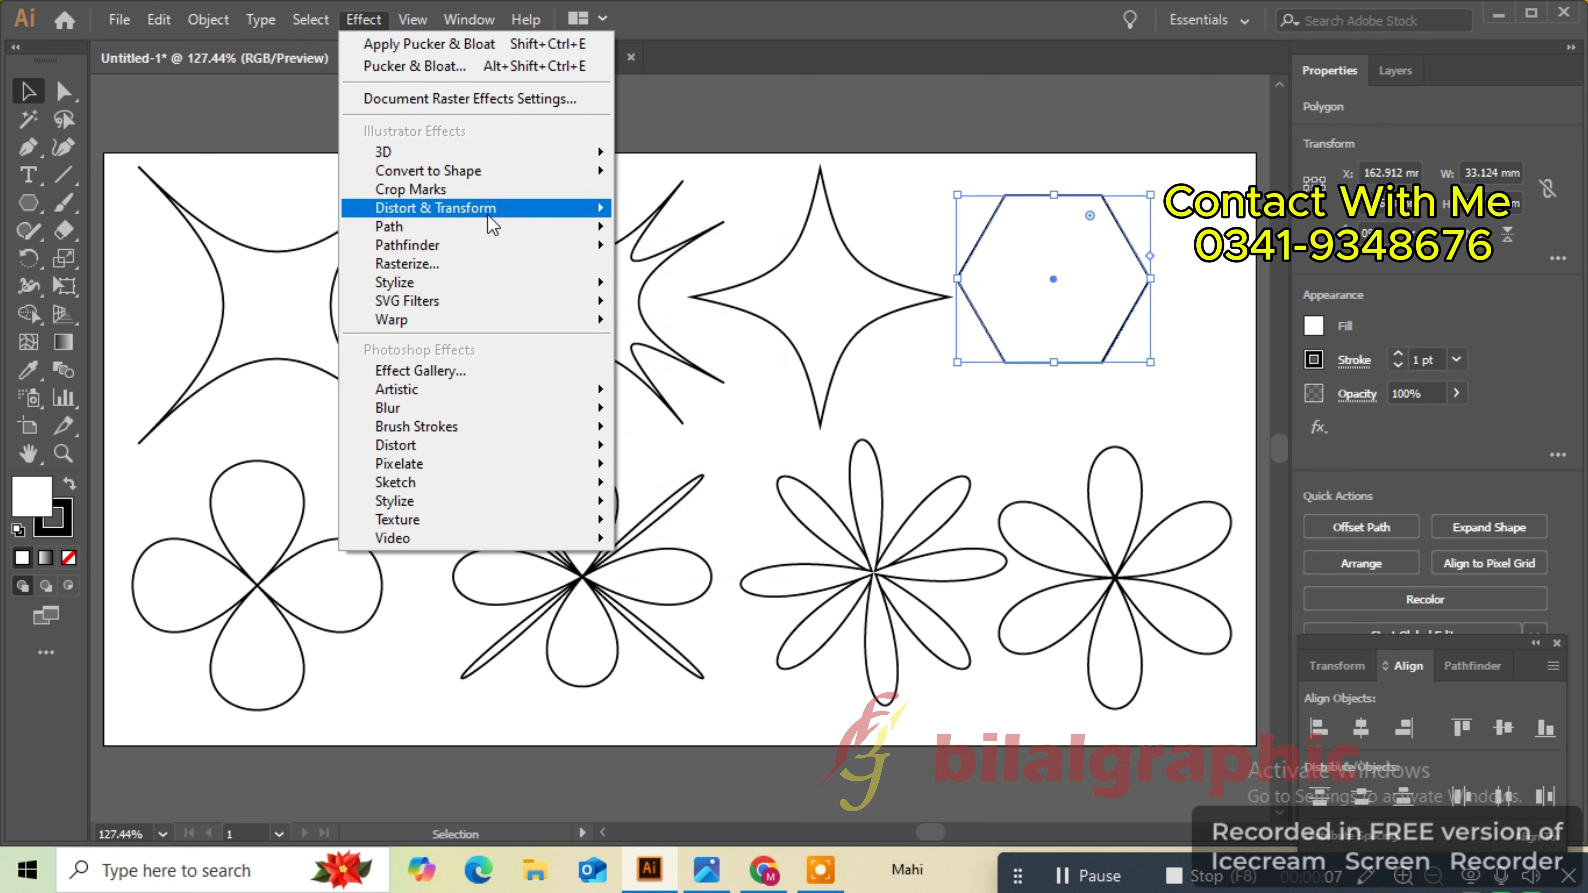
click(650, 232)
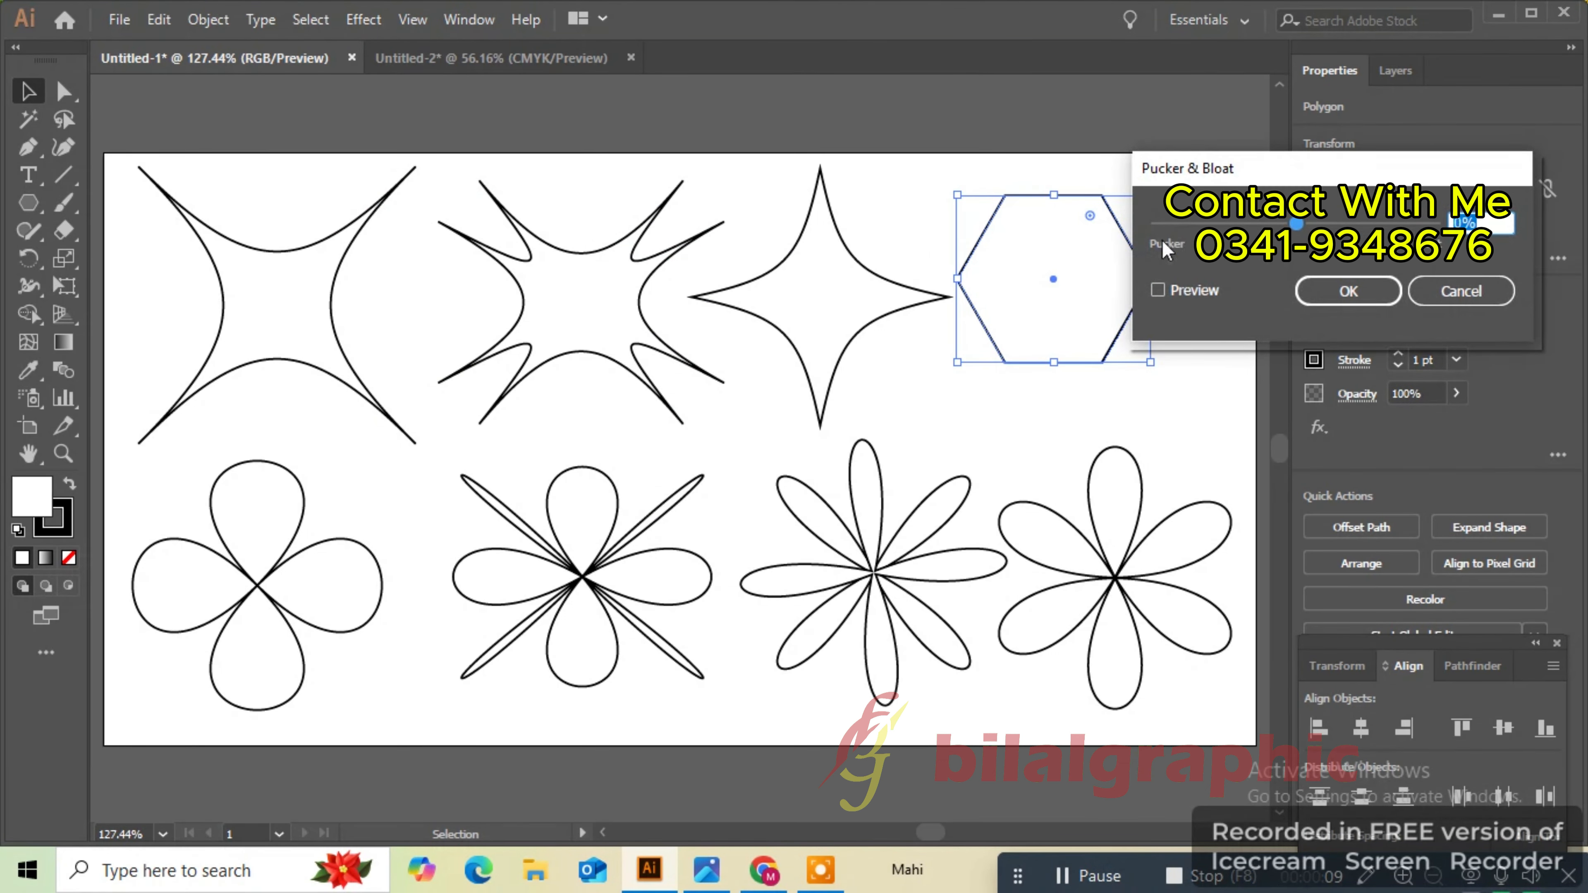
click(1186, 283)
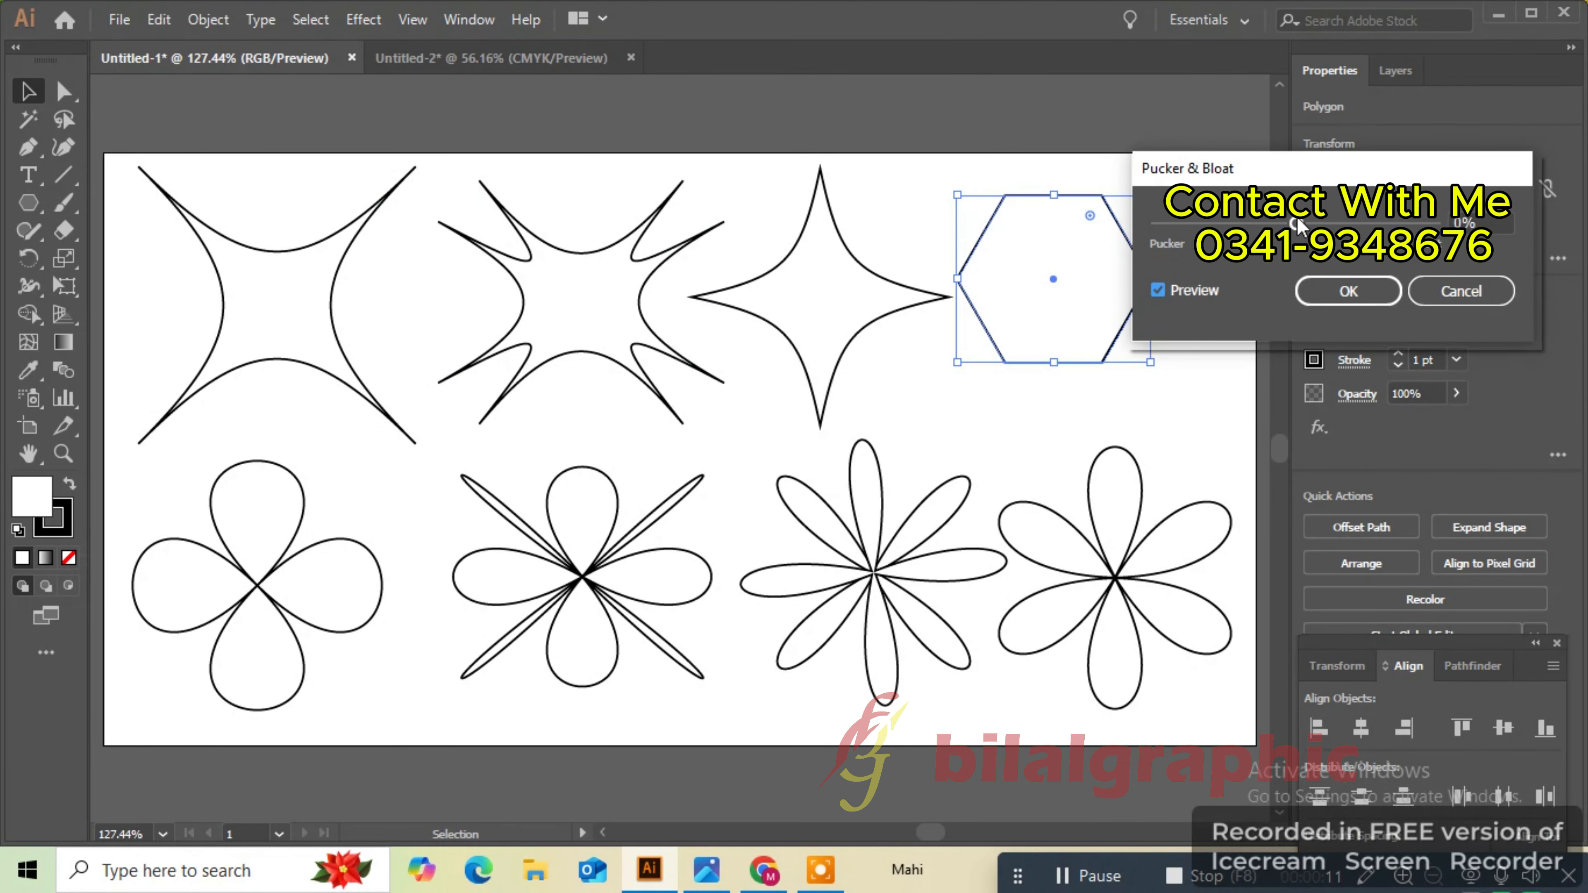
drag(1297, 223, 1257, 223)
click(1347, 289)
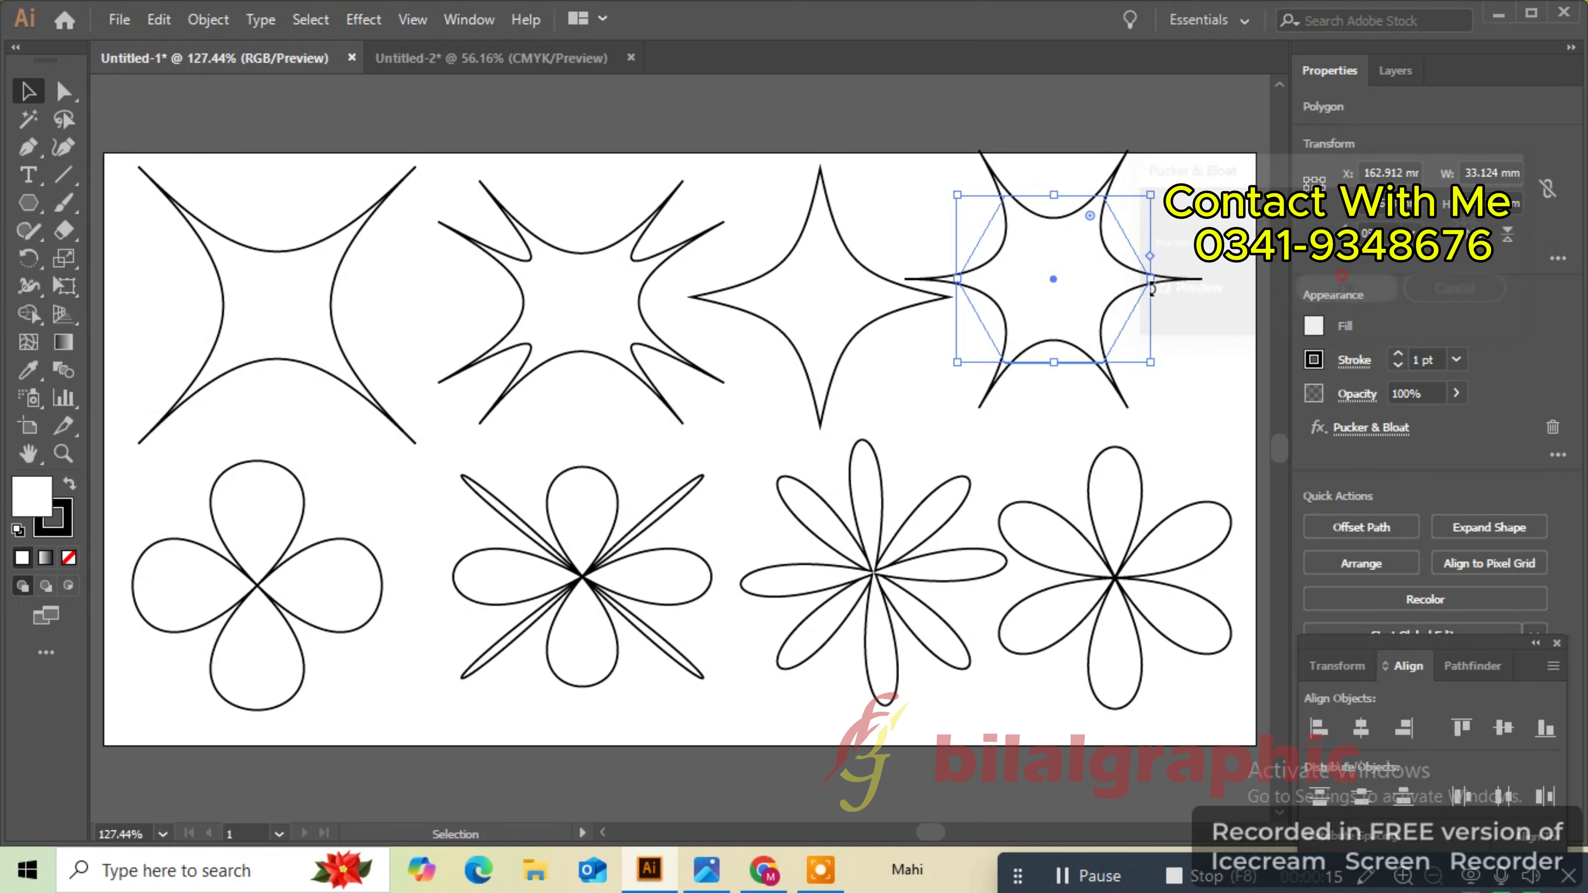
- Move the six-point star, then select all shapes and shift them slightly together before deselecting
drag(1052, 275, 1107, 311)
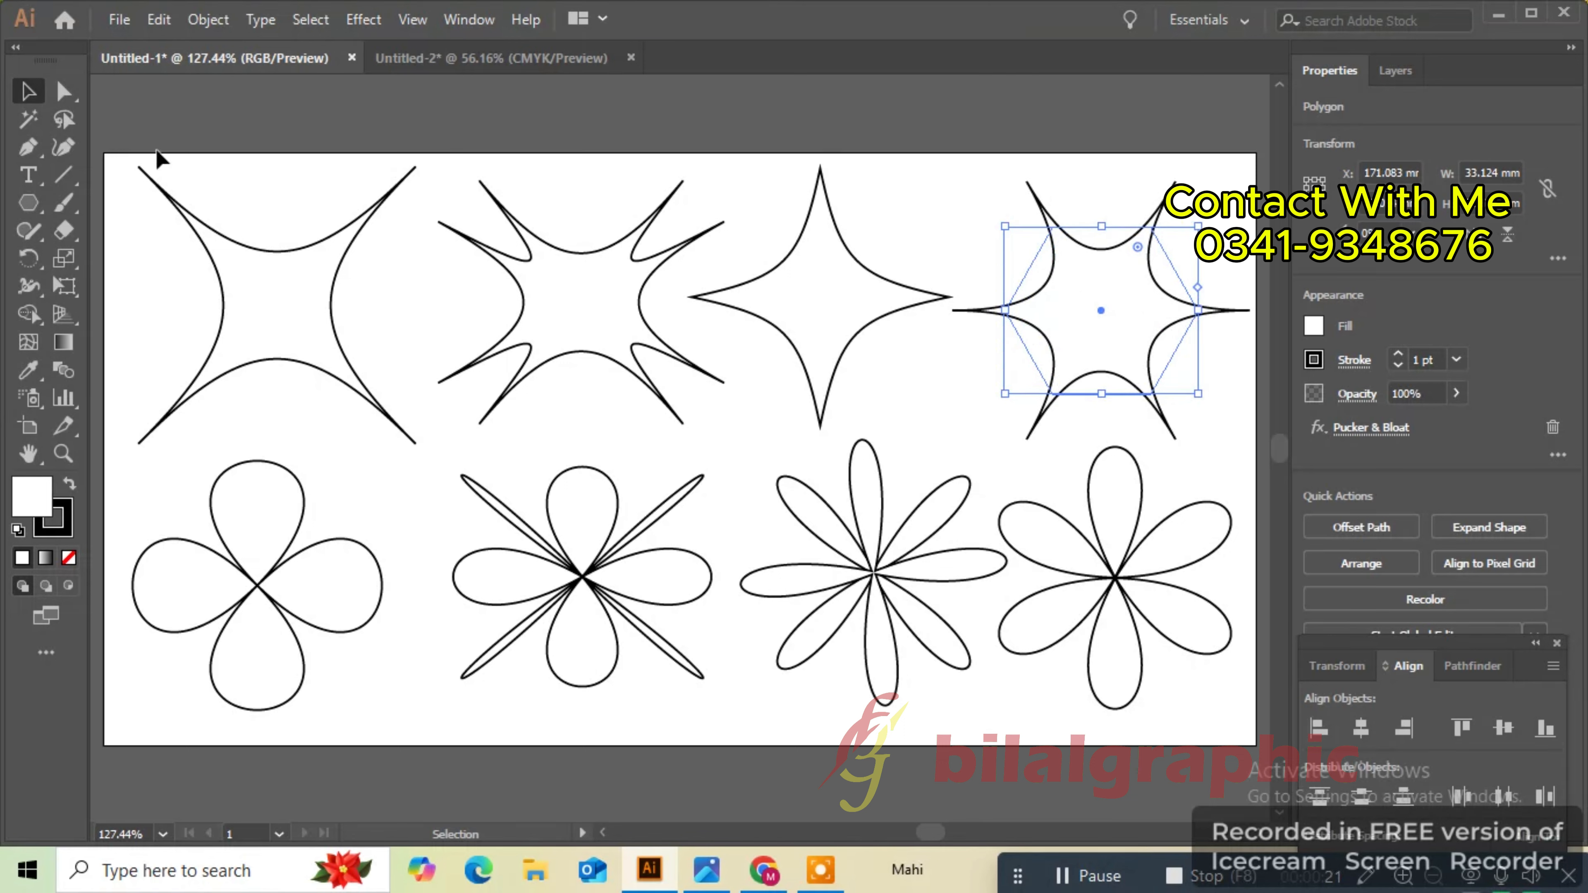
drag(135, 147, 1003, 602)
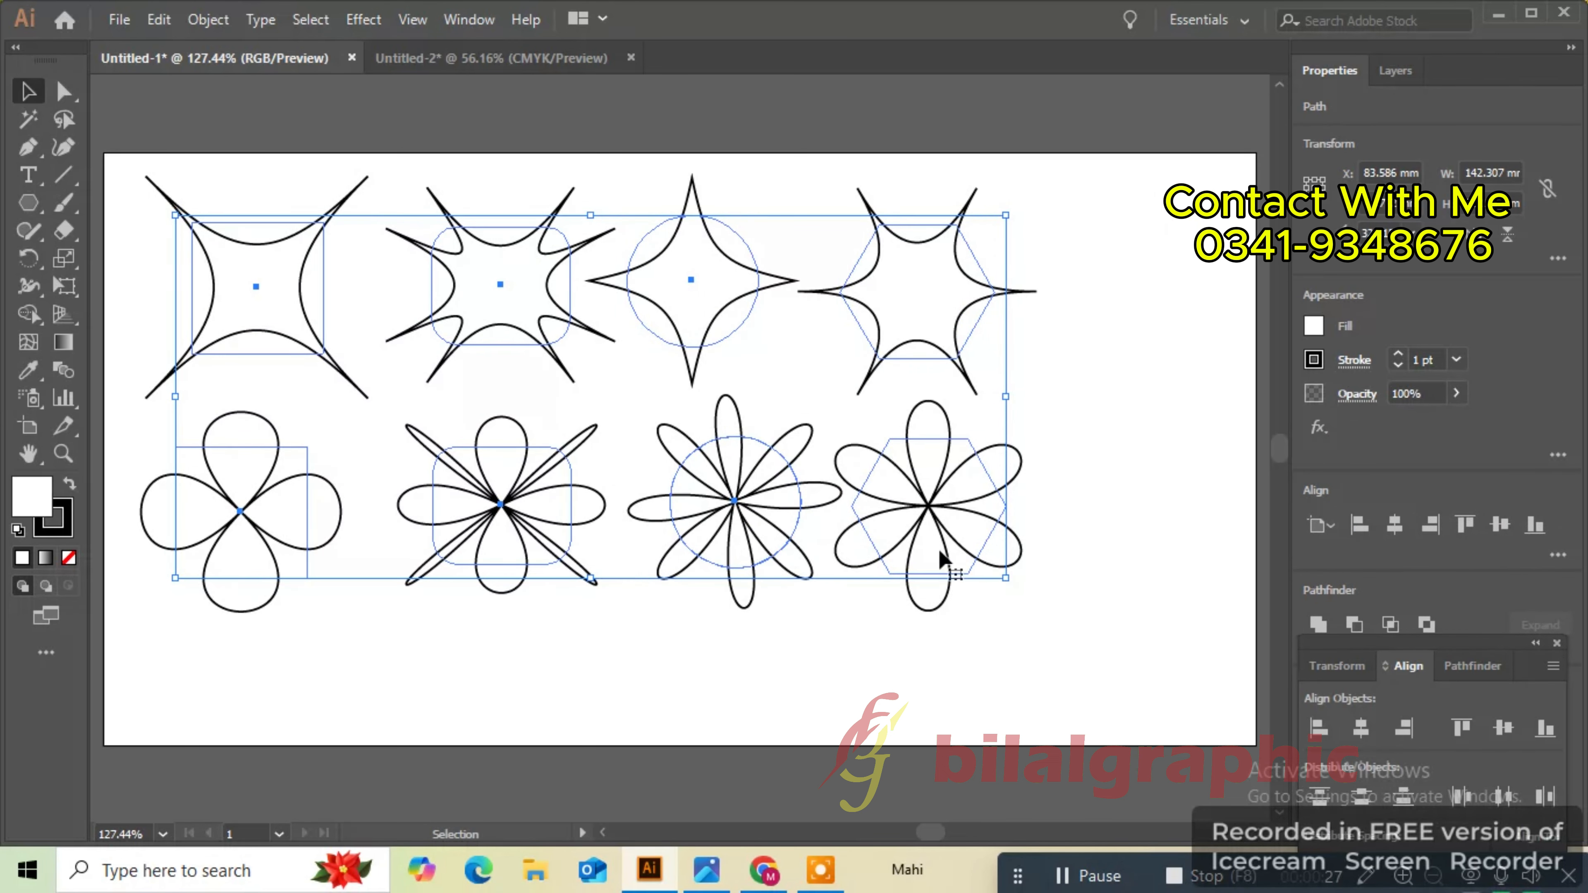
click(935, 545)
drag(930, 551, 921, 572)
click(1095, 493)
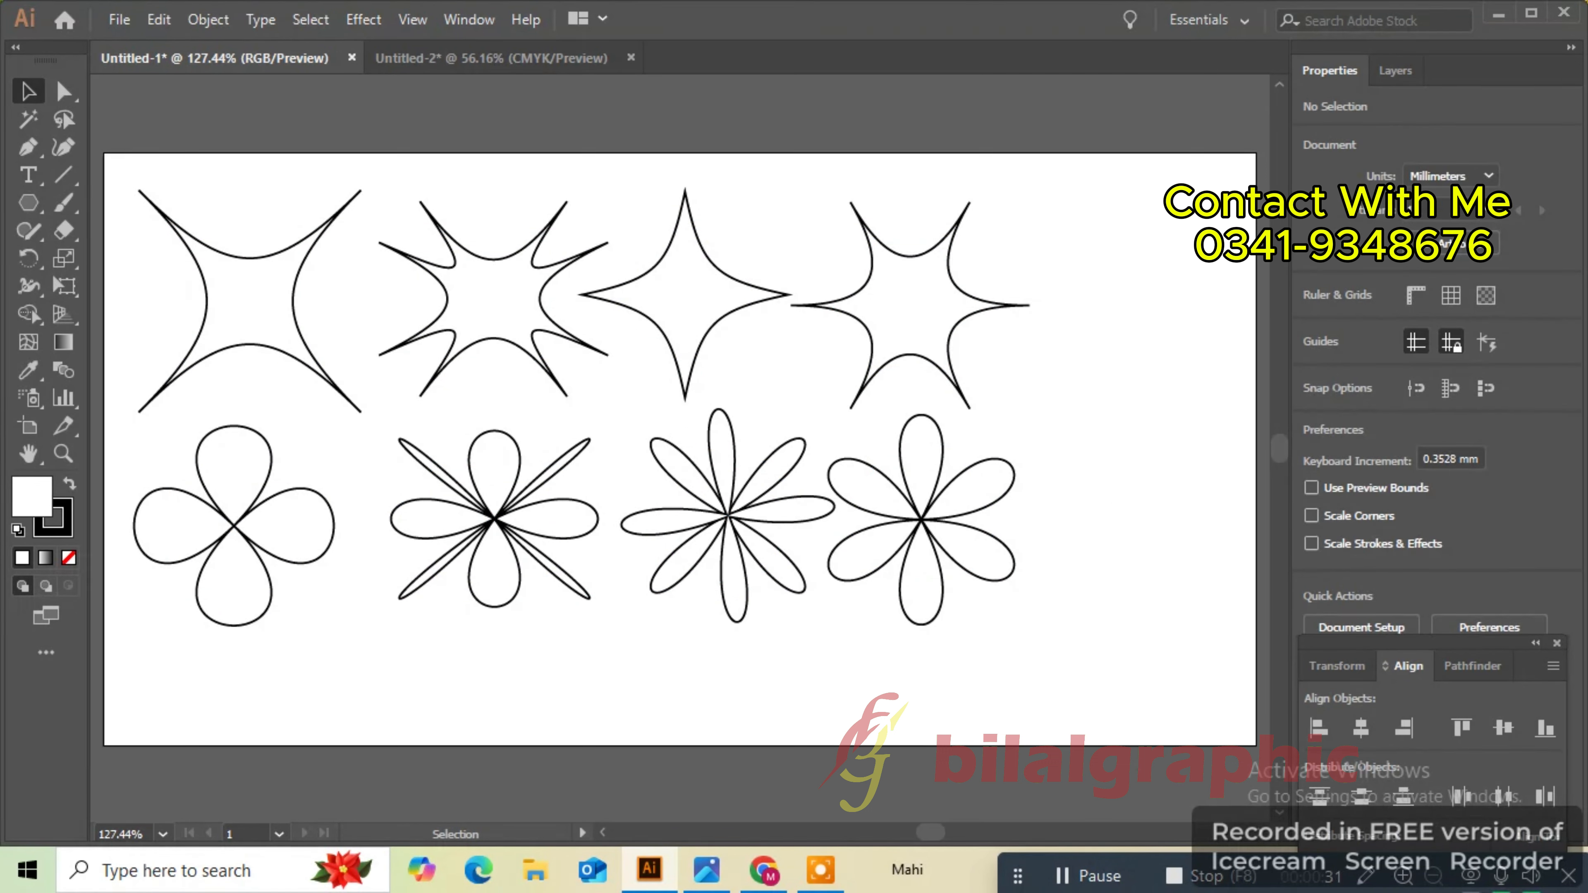
- Draw a five-point star about 34 mm wide with the Star Tool and move it to the right end
click(32, 205)
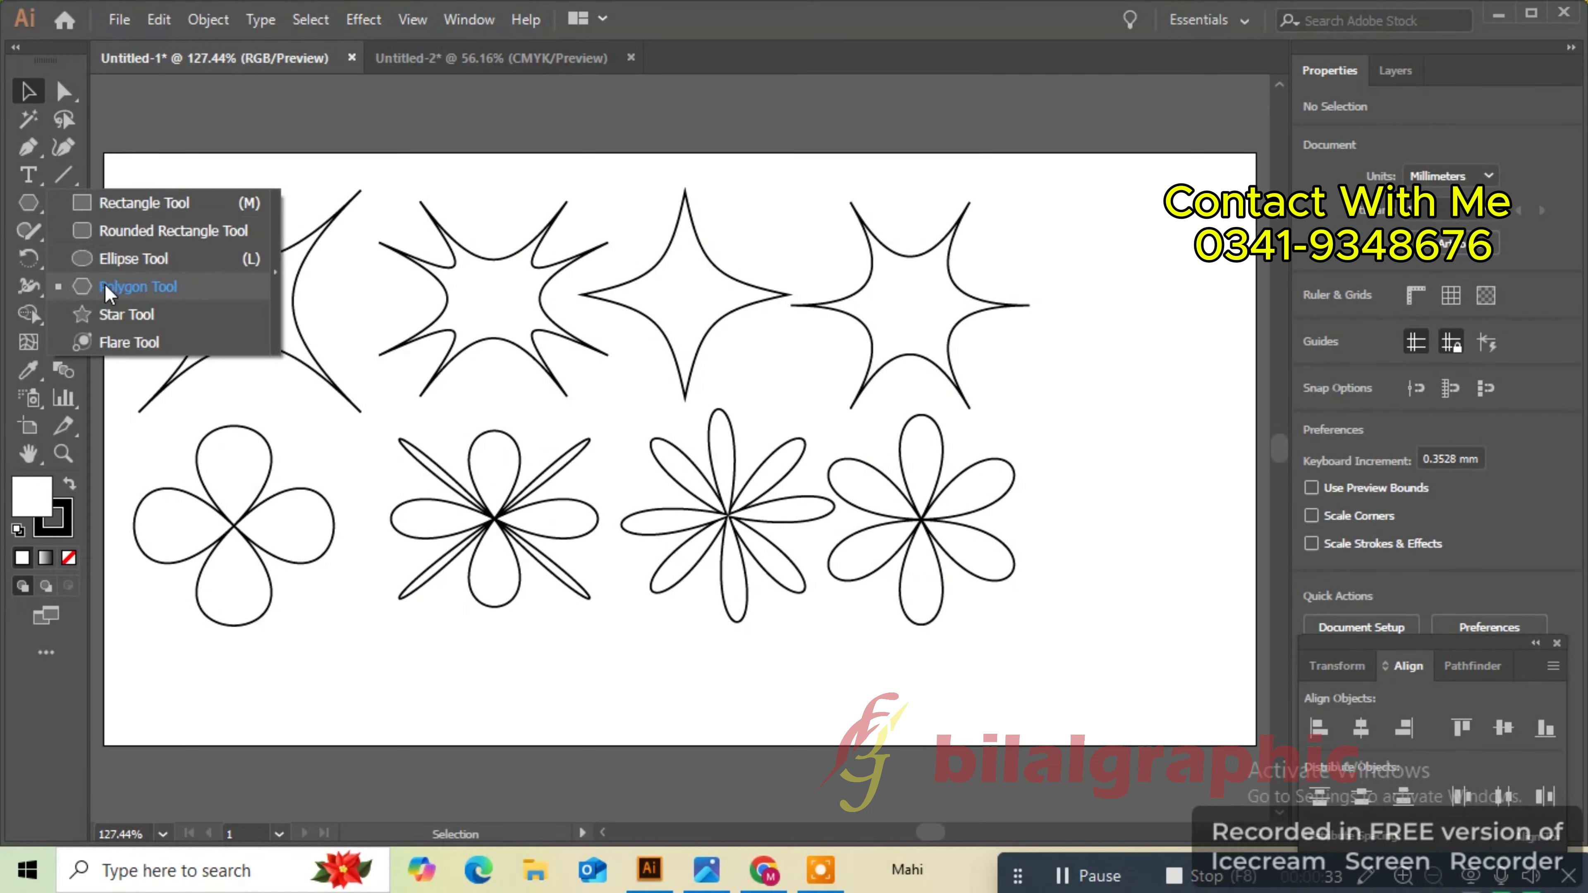
click(122, 303)
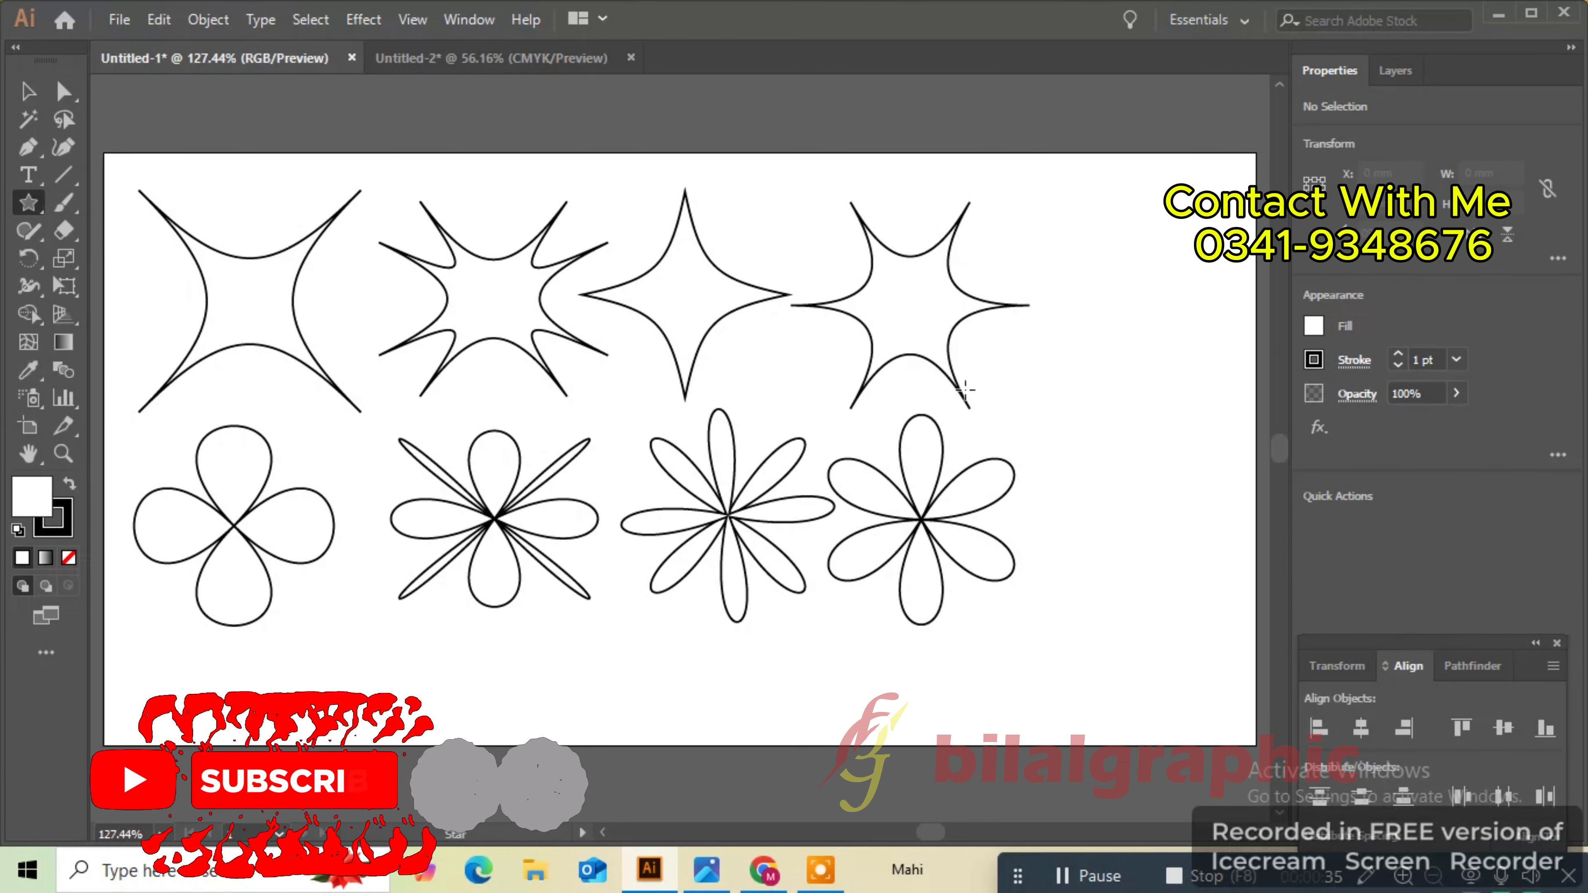
drag(1074, 323, 1135, 404)
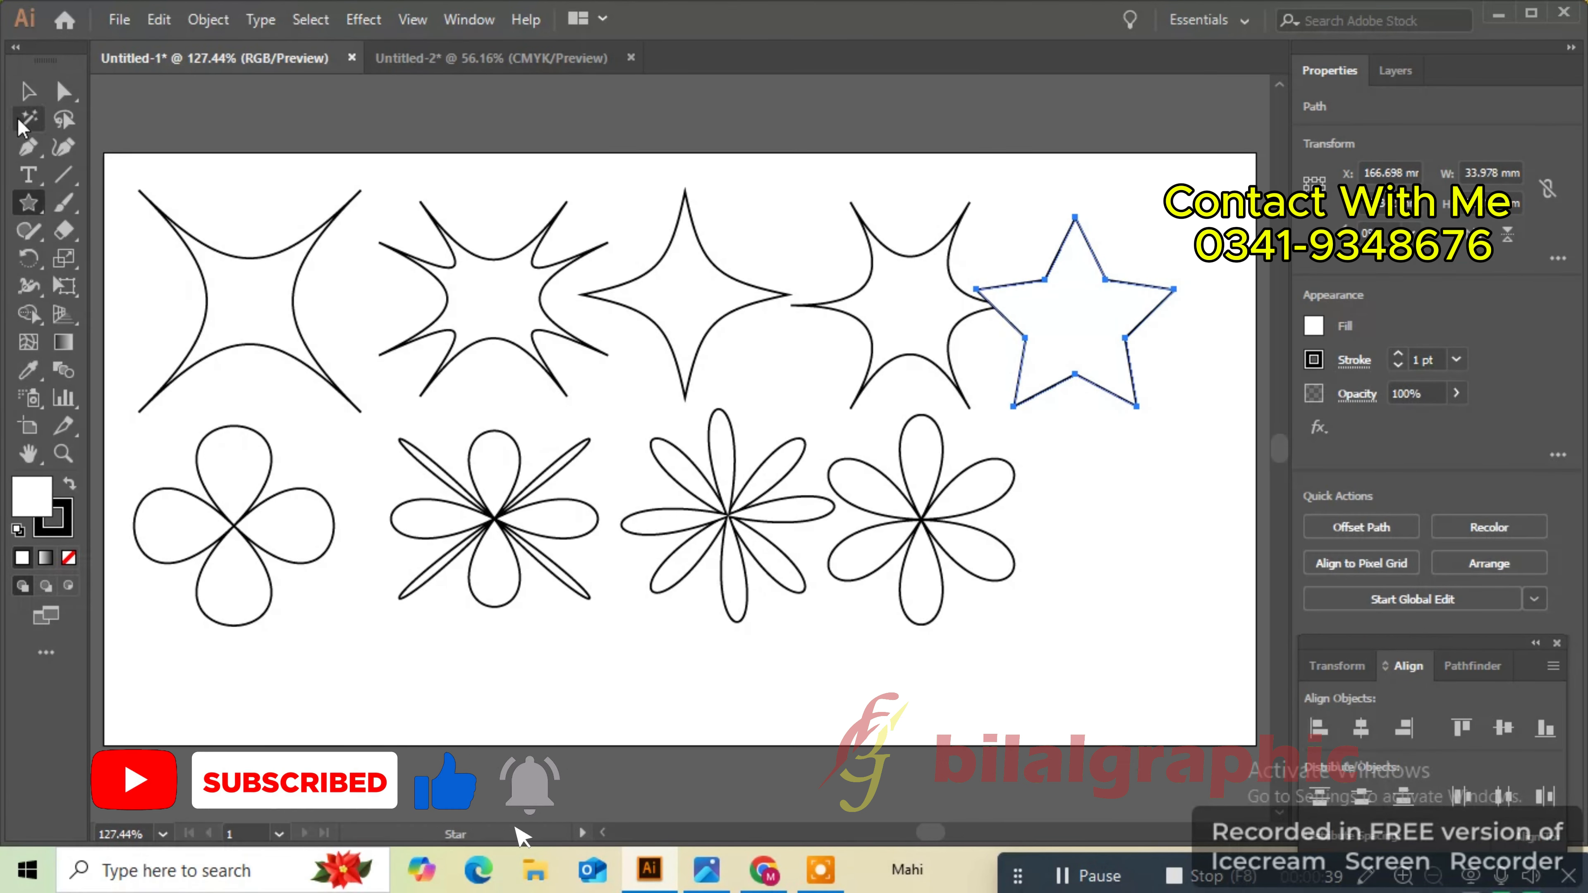
click(25, 99)
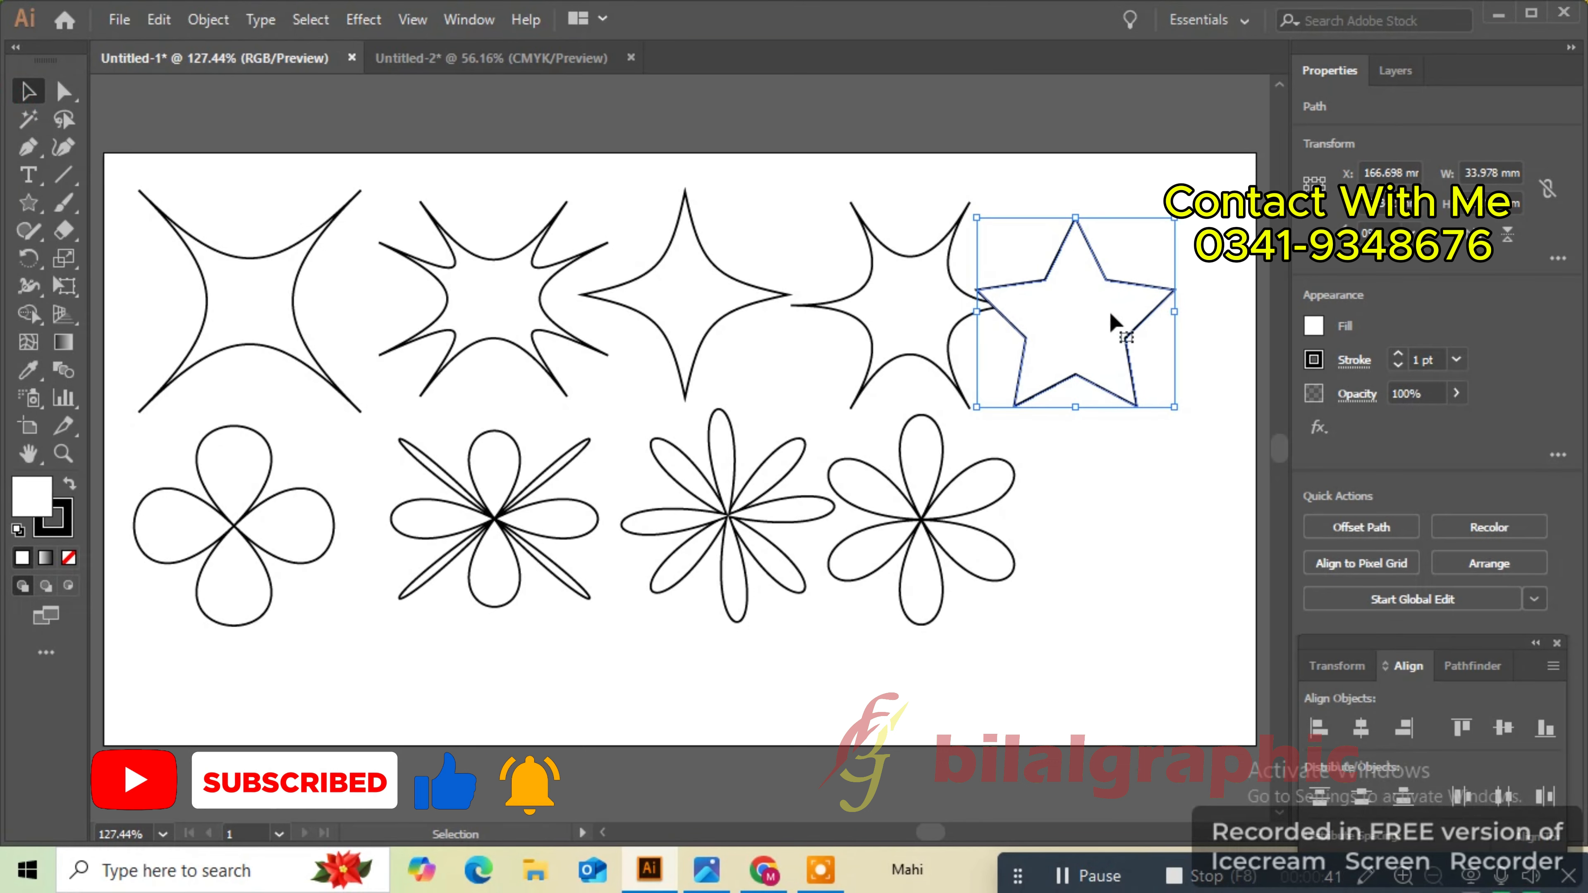
drag(1111, 314, 1169, 409)
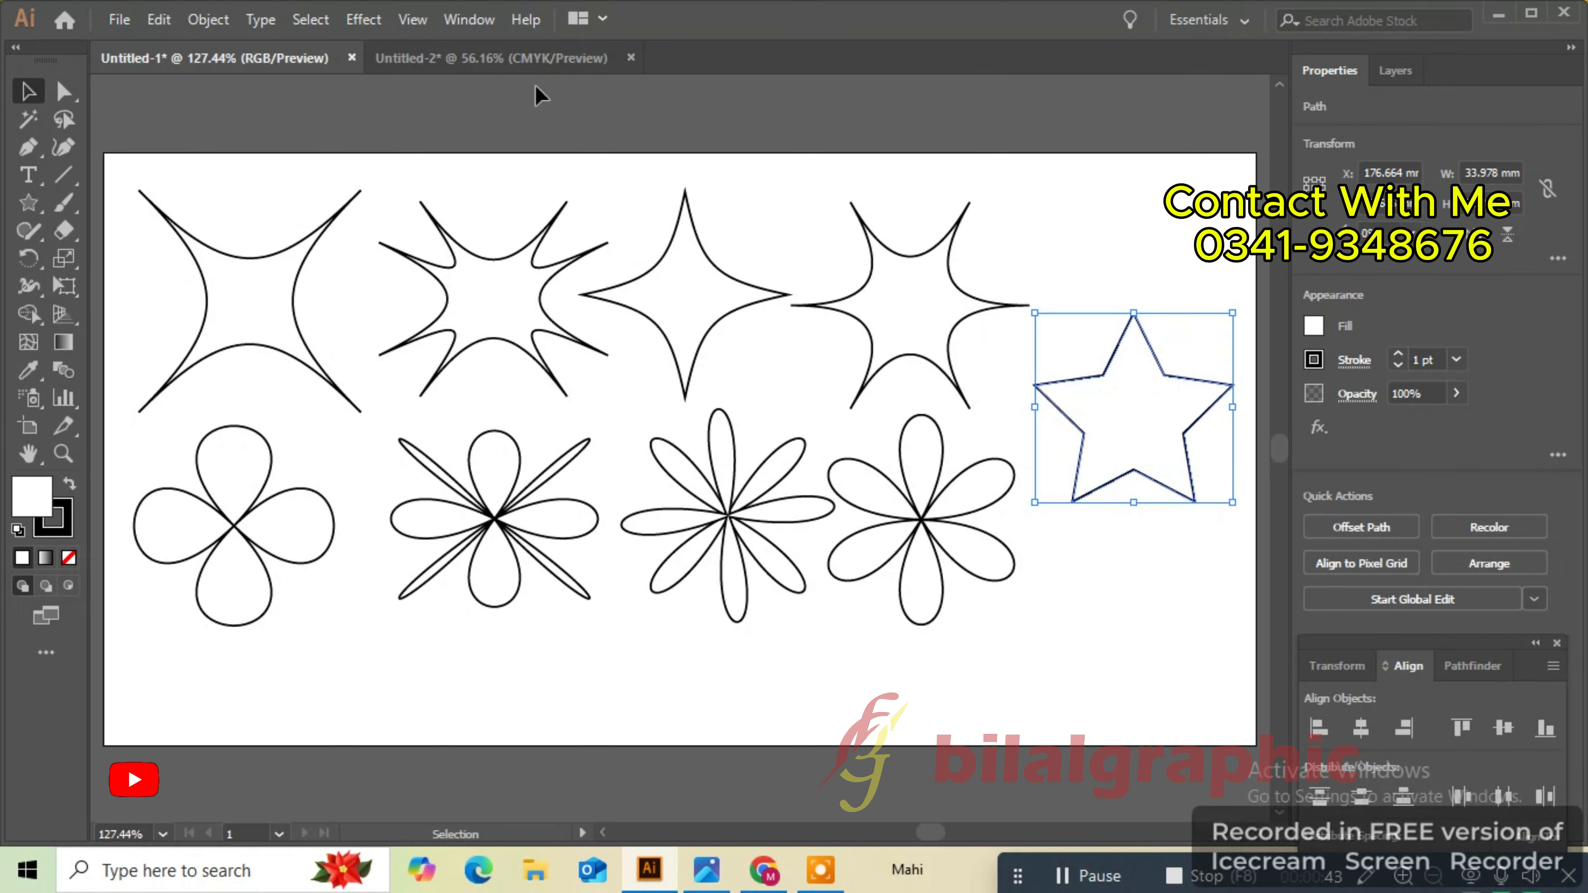
- Apply a Pucker & Bloat bloat effect to the five-point star to turn it into a flower
click(363, 20)
mouse_move(503, 212)
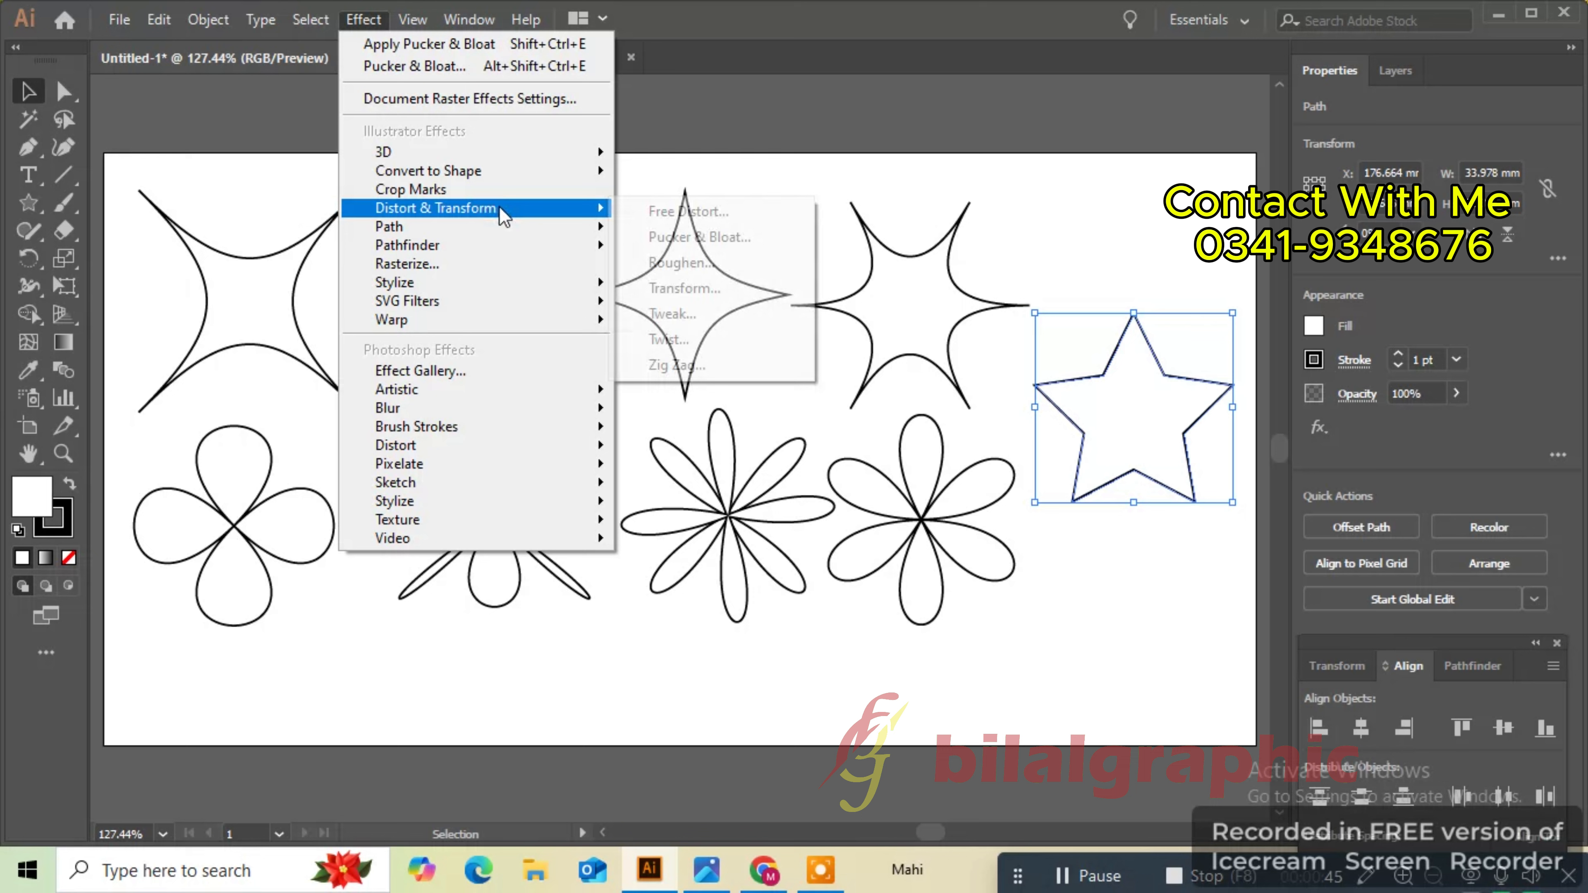
click(699, 241)
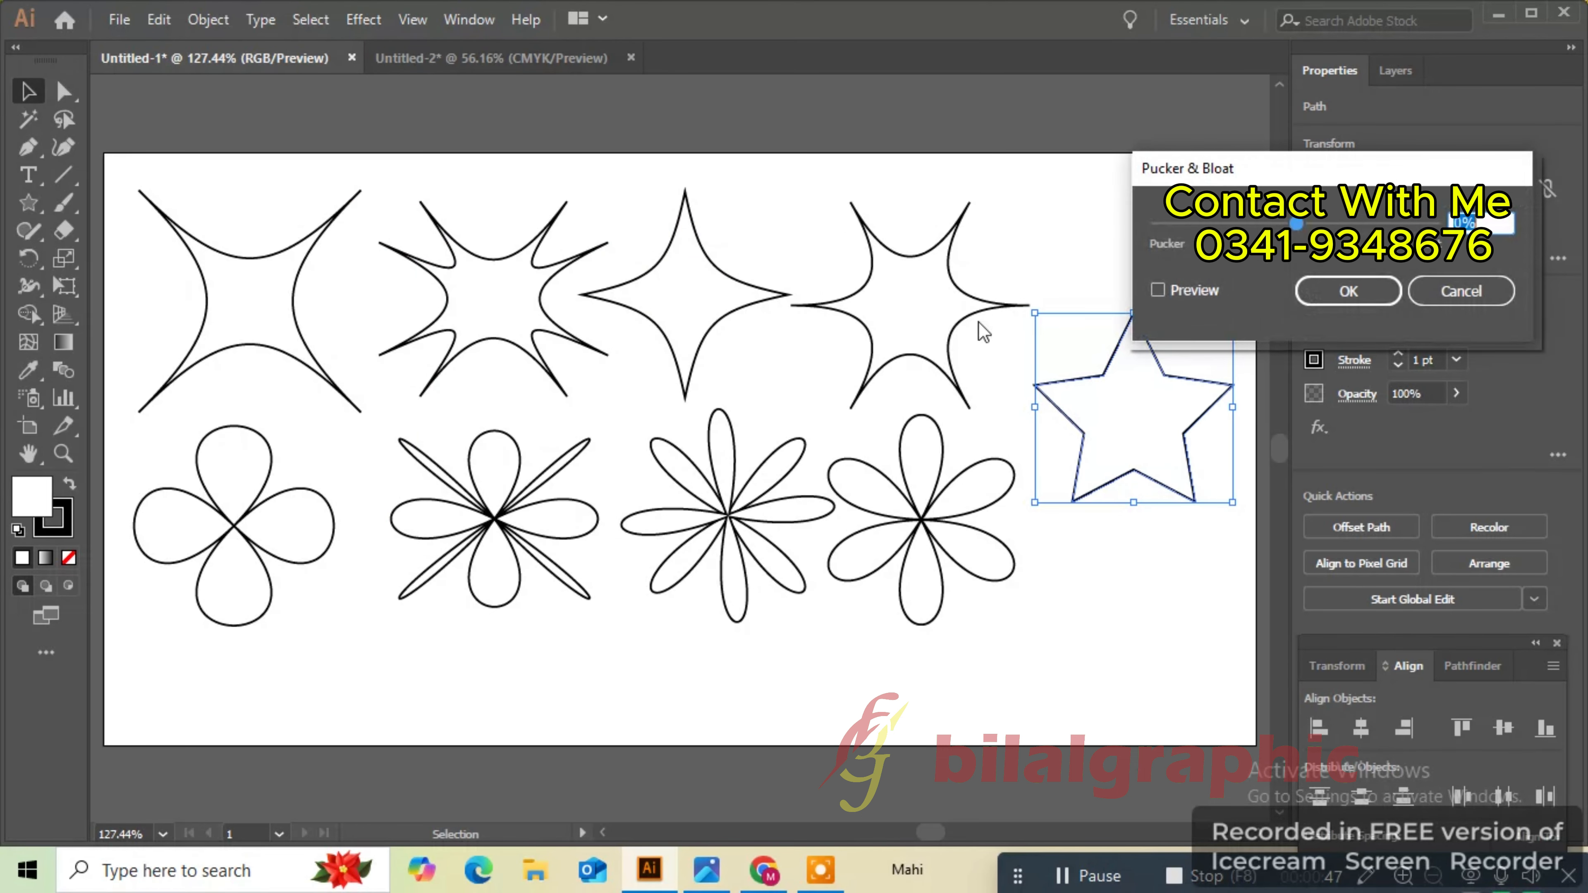
click(1210, 291)
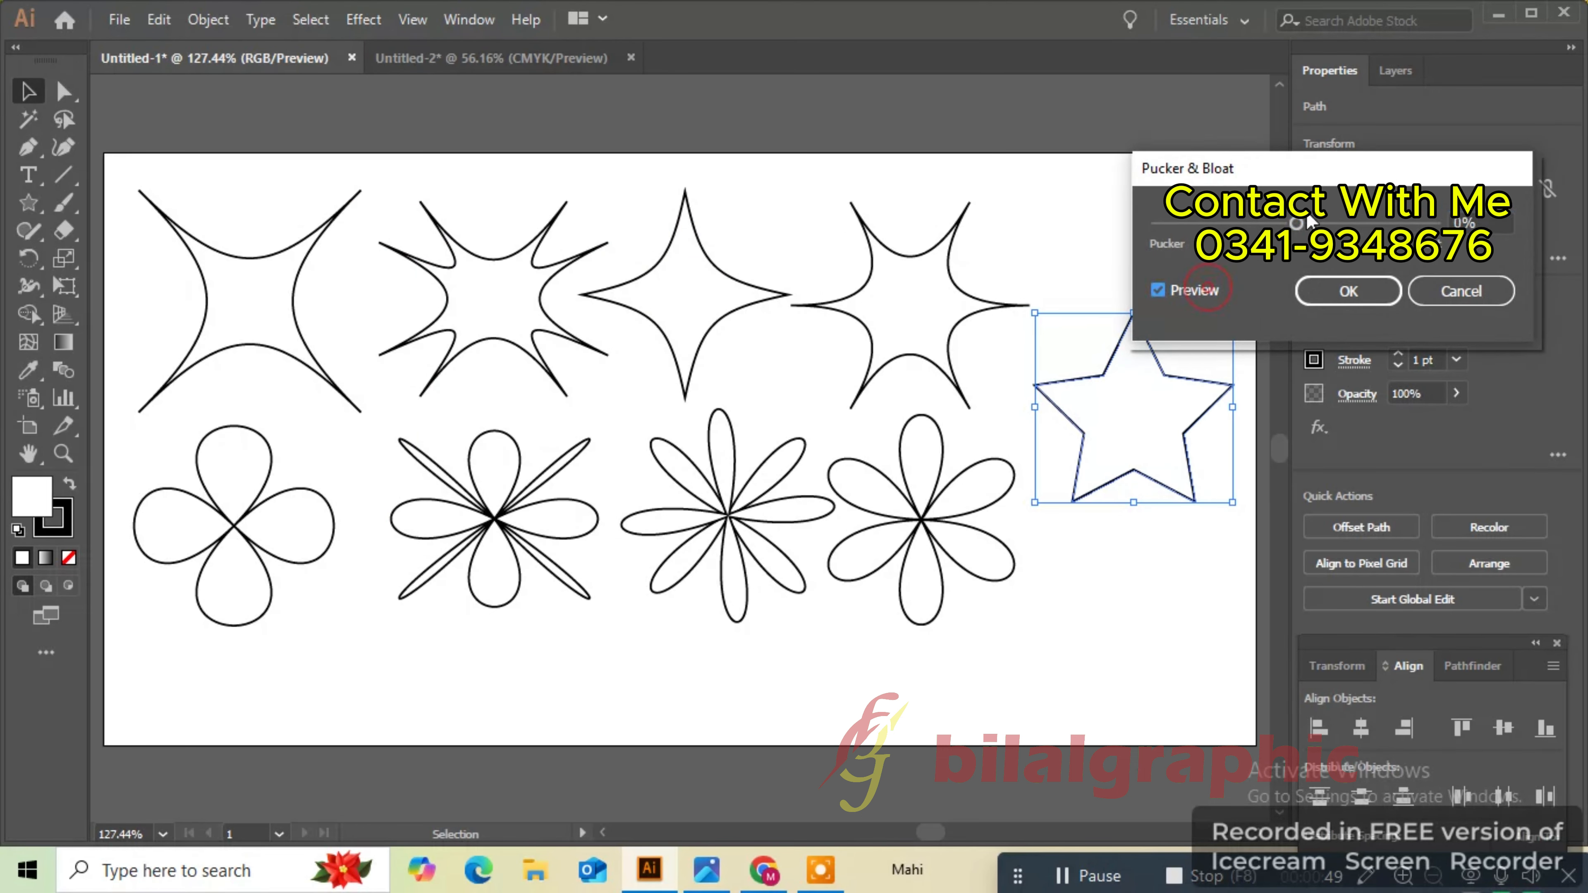
drag(1302, 224, 1363, 224)
drag(1487, 218, 1451, 223)
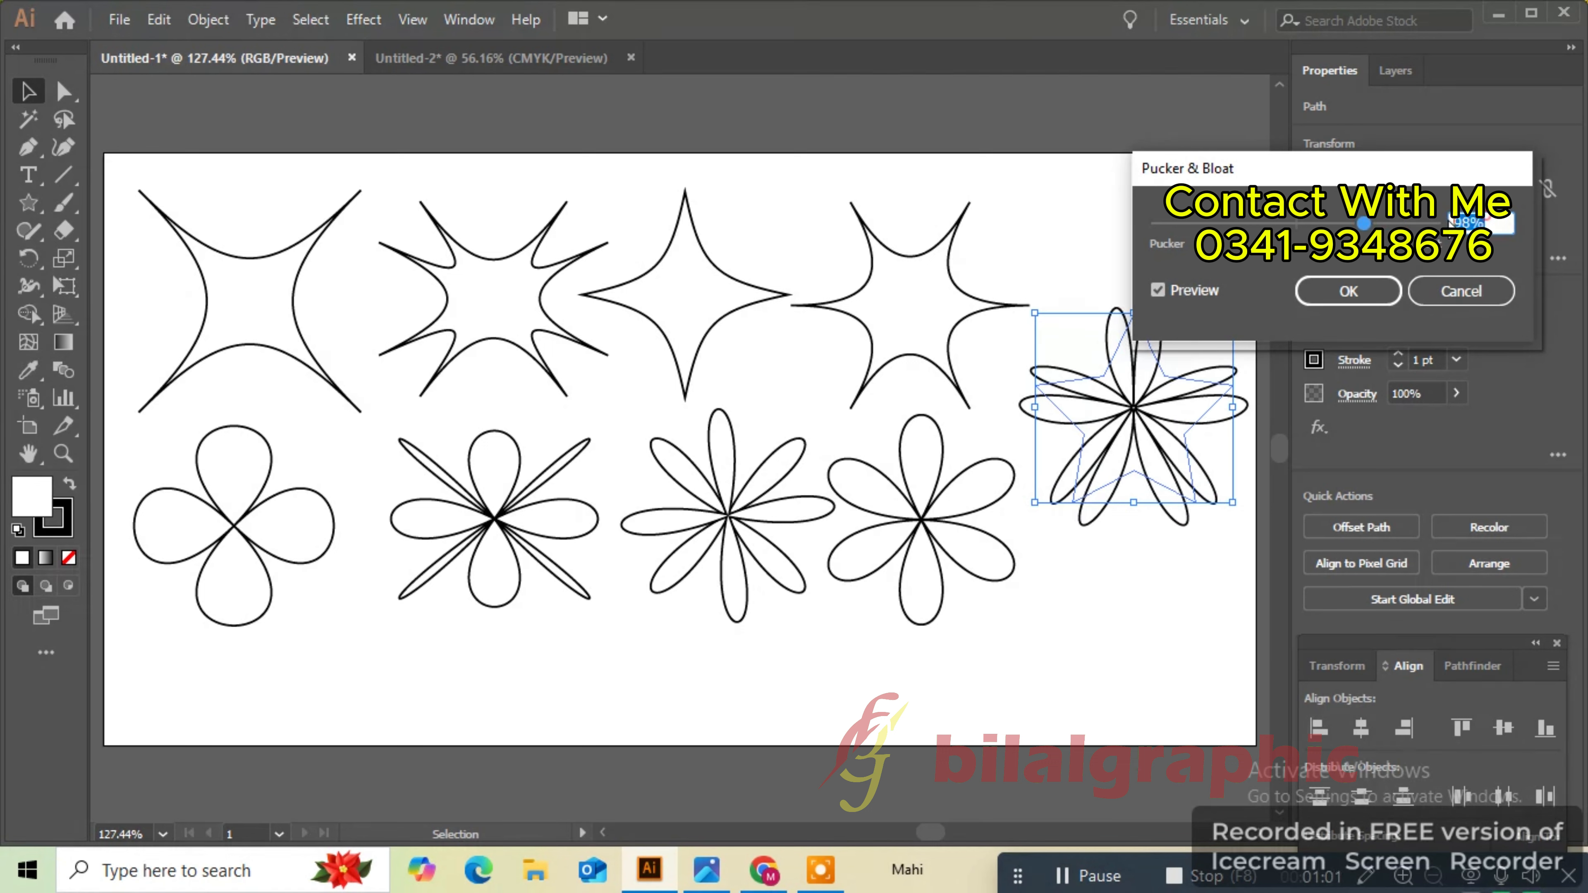
key(Return)
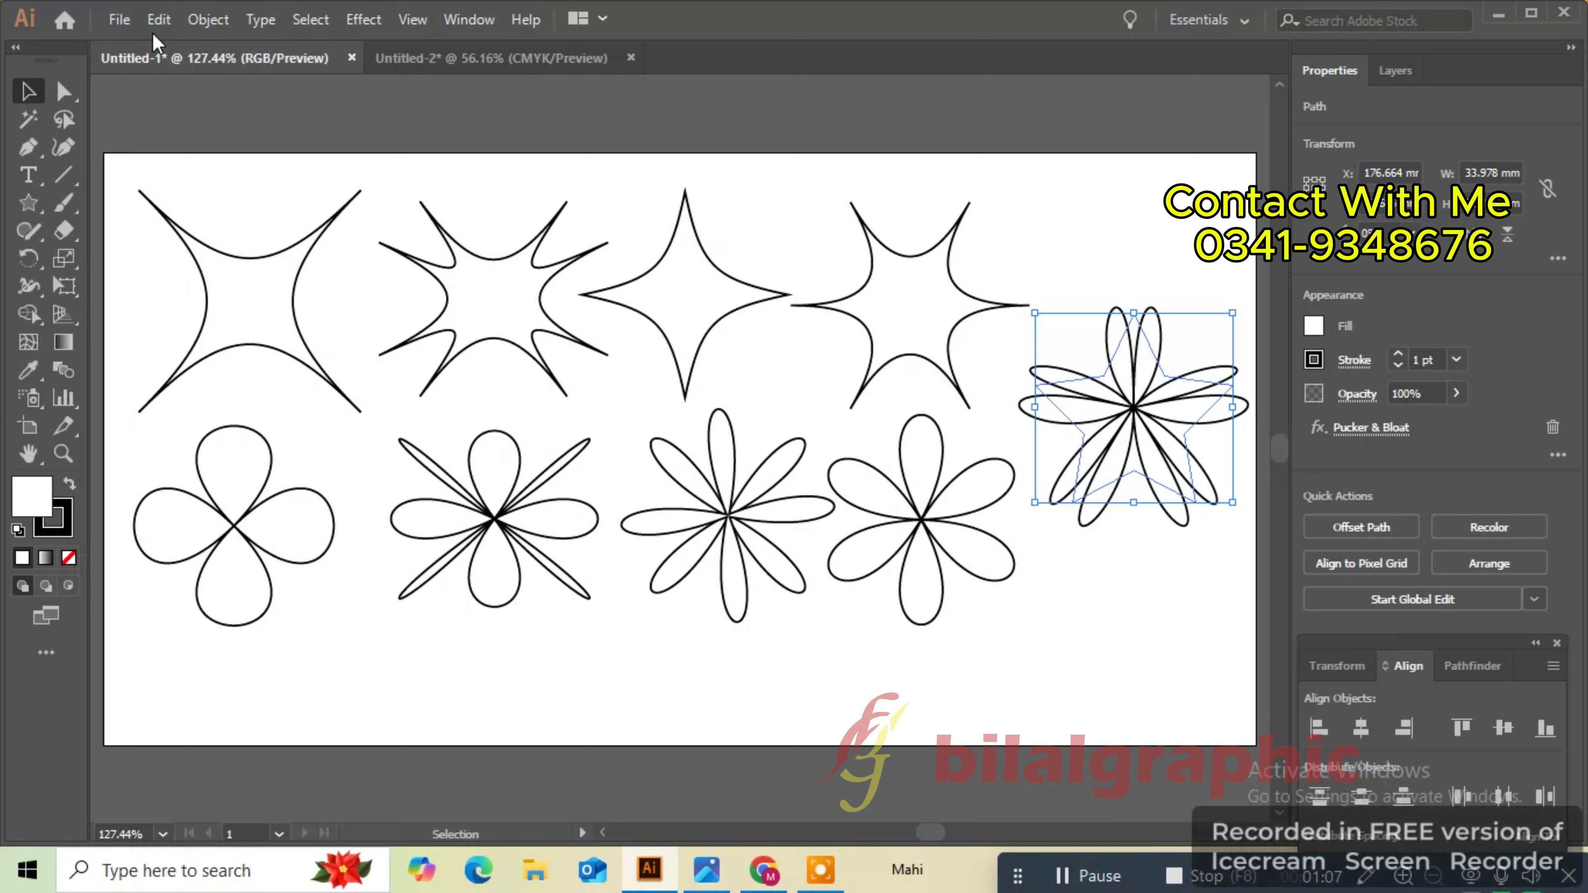
- Copy the five-petal flower, paste the copy in front, and rotate it to form a layered flower
click(158, 20)
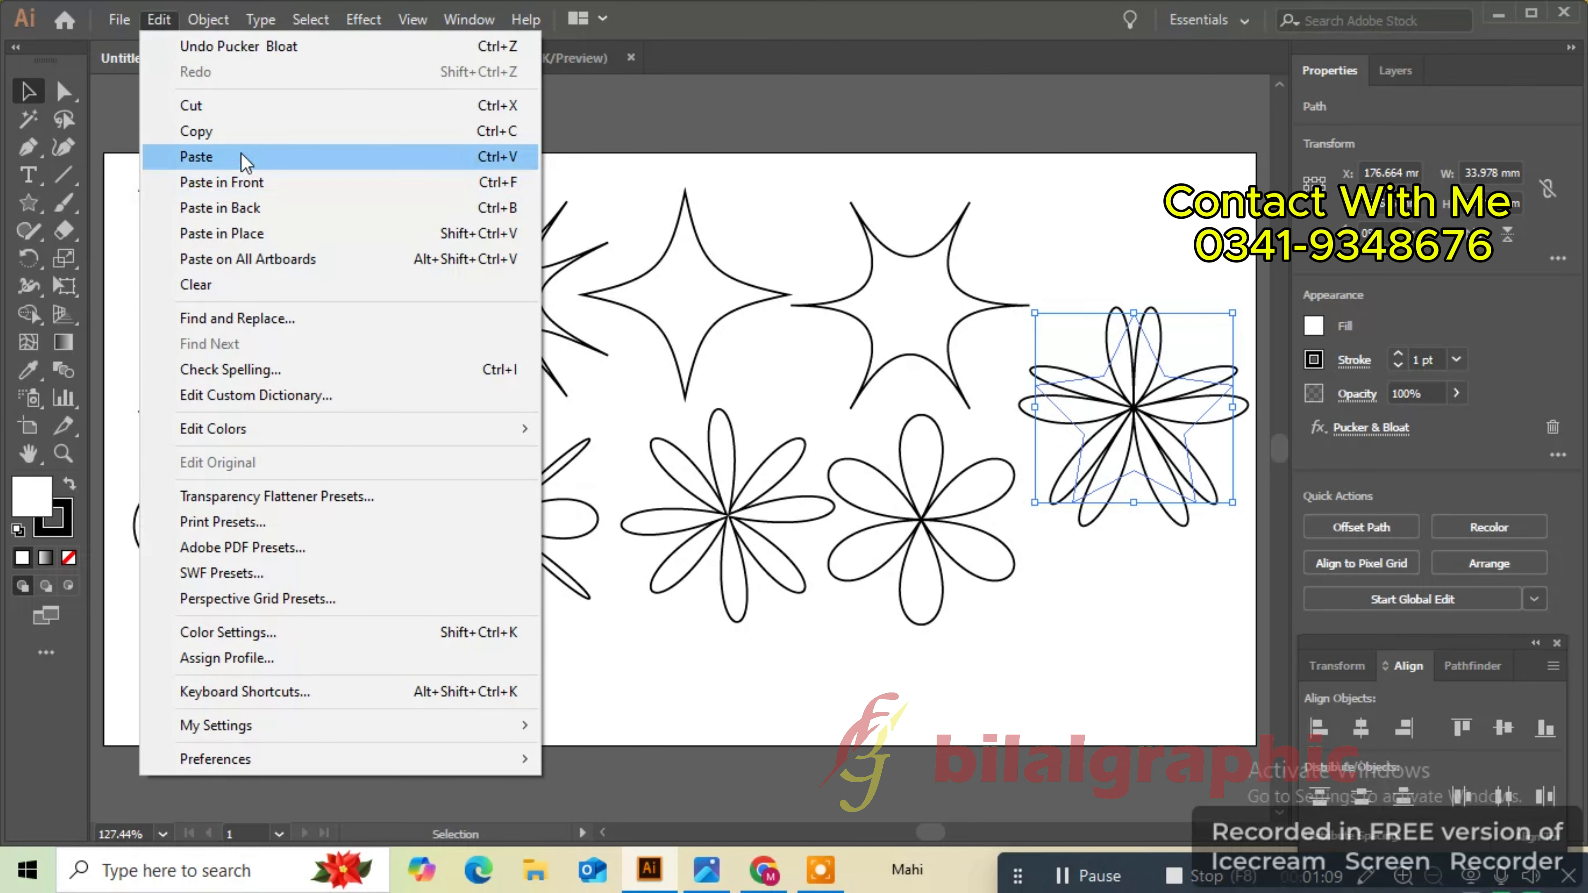
click(237, 132)
click(167, 20)
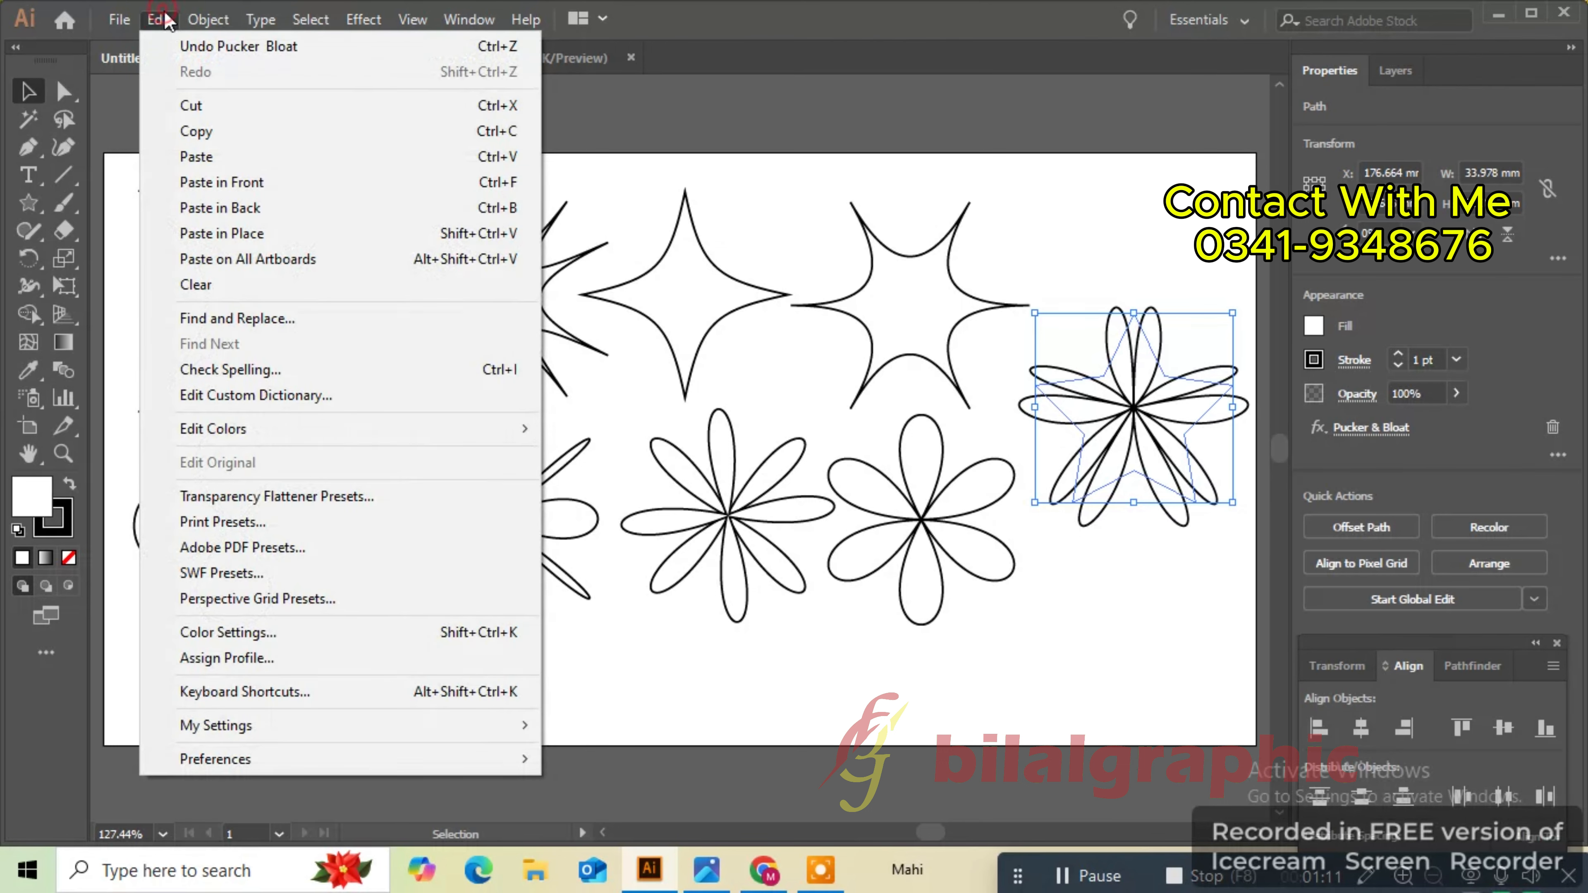
click(278, 183)
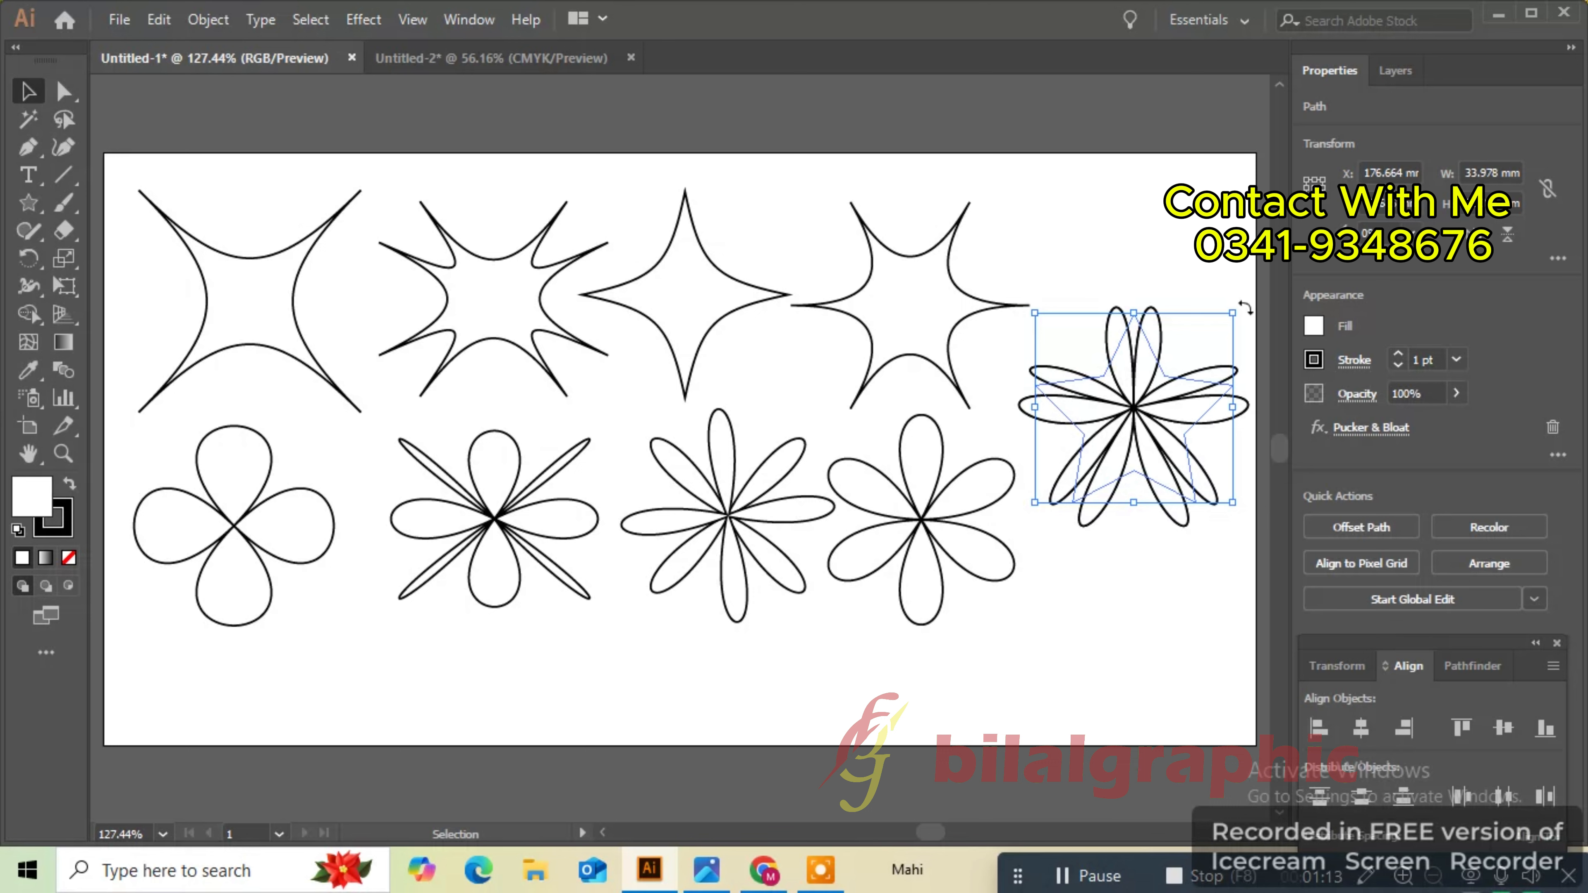
drag(1242, 302, 1262, 394)
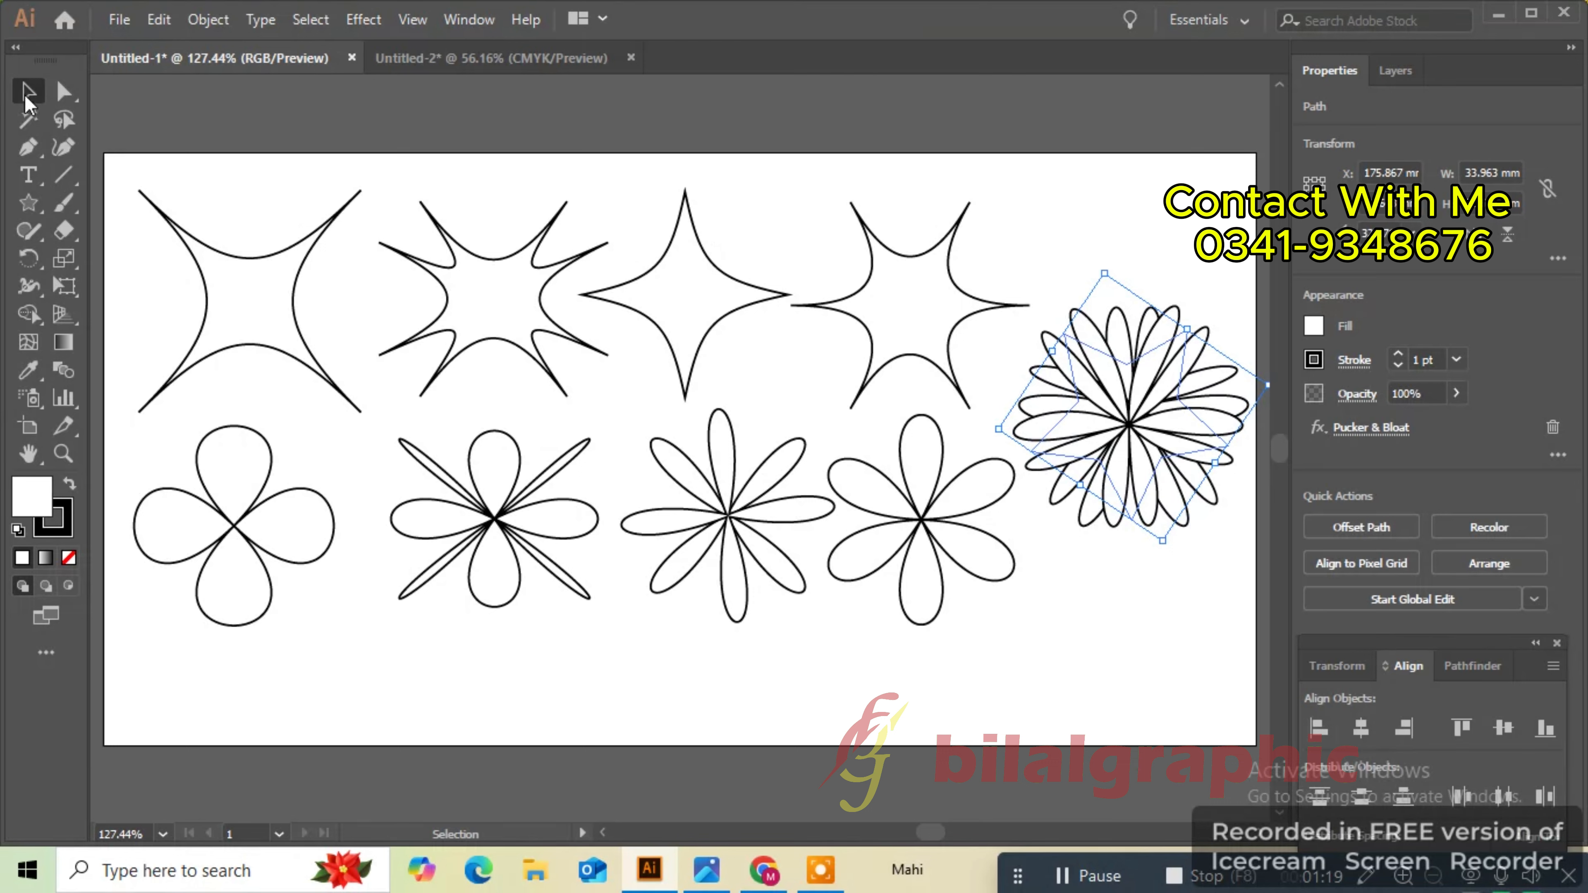
- Select both layered flower copies and move them up into the top row
drag(1065, 192, 1142, 454)
drag(1137, 397, 1119, 304)
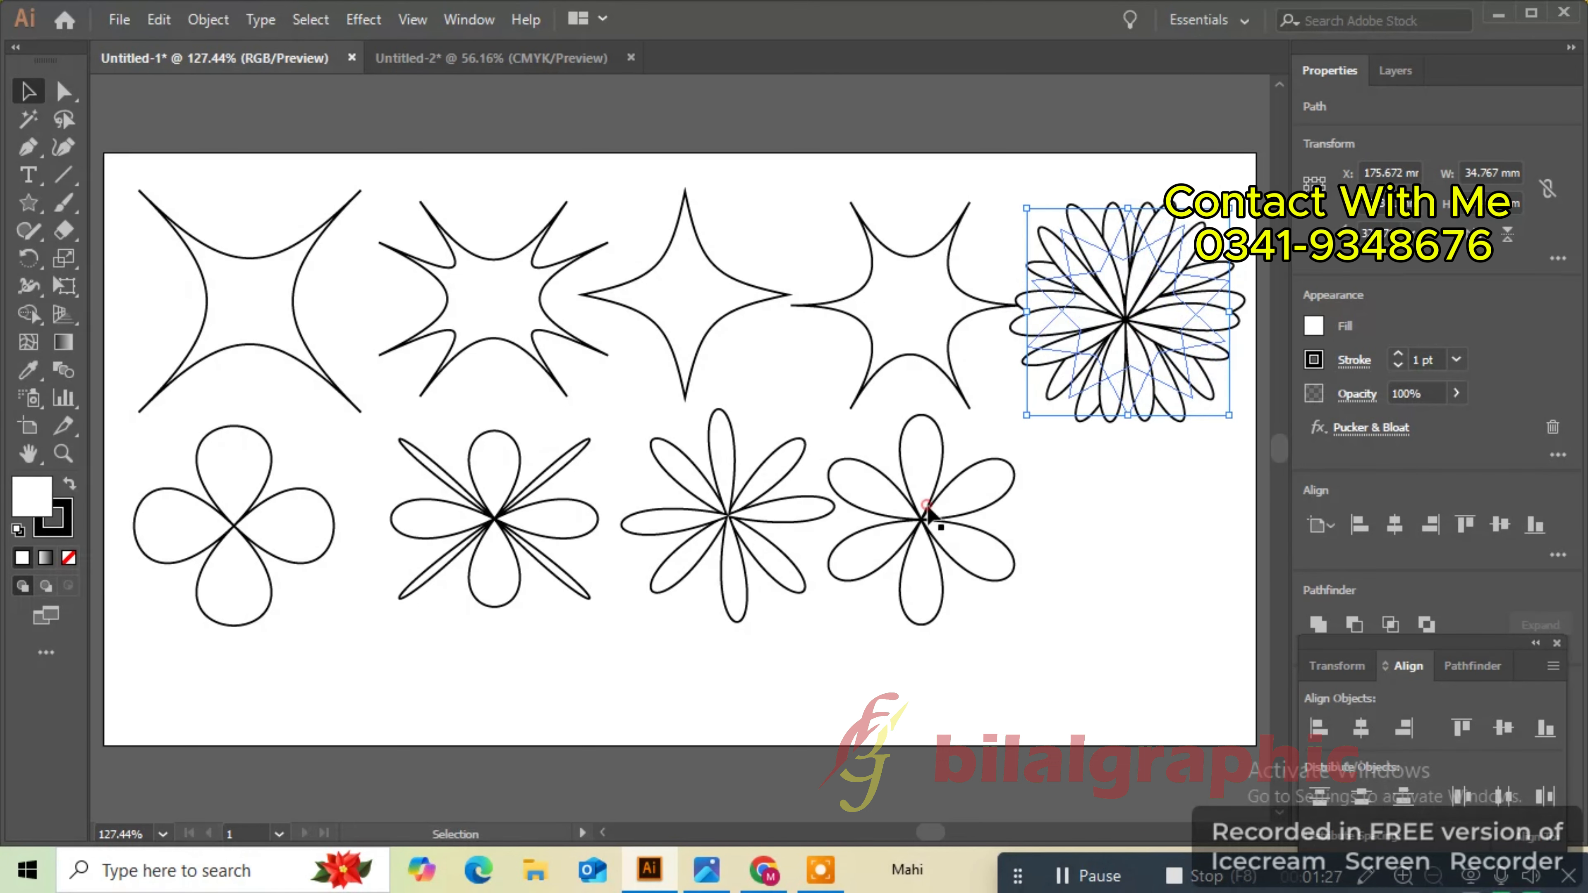
- Try moving the six-petal flower and one petal, undo the petal move, and restore the flower's position
drag(930, 516, 888, 541)
drag(707, 491, 678, 492)
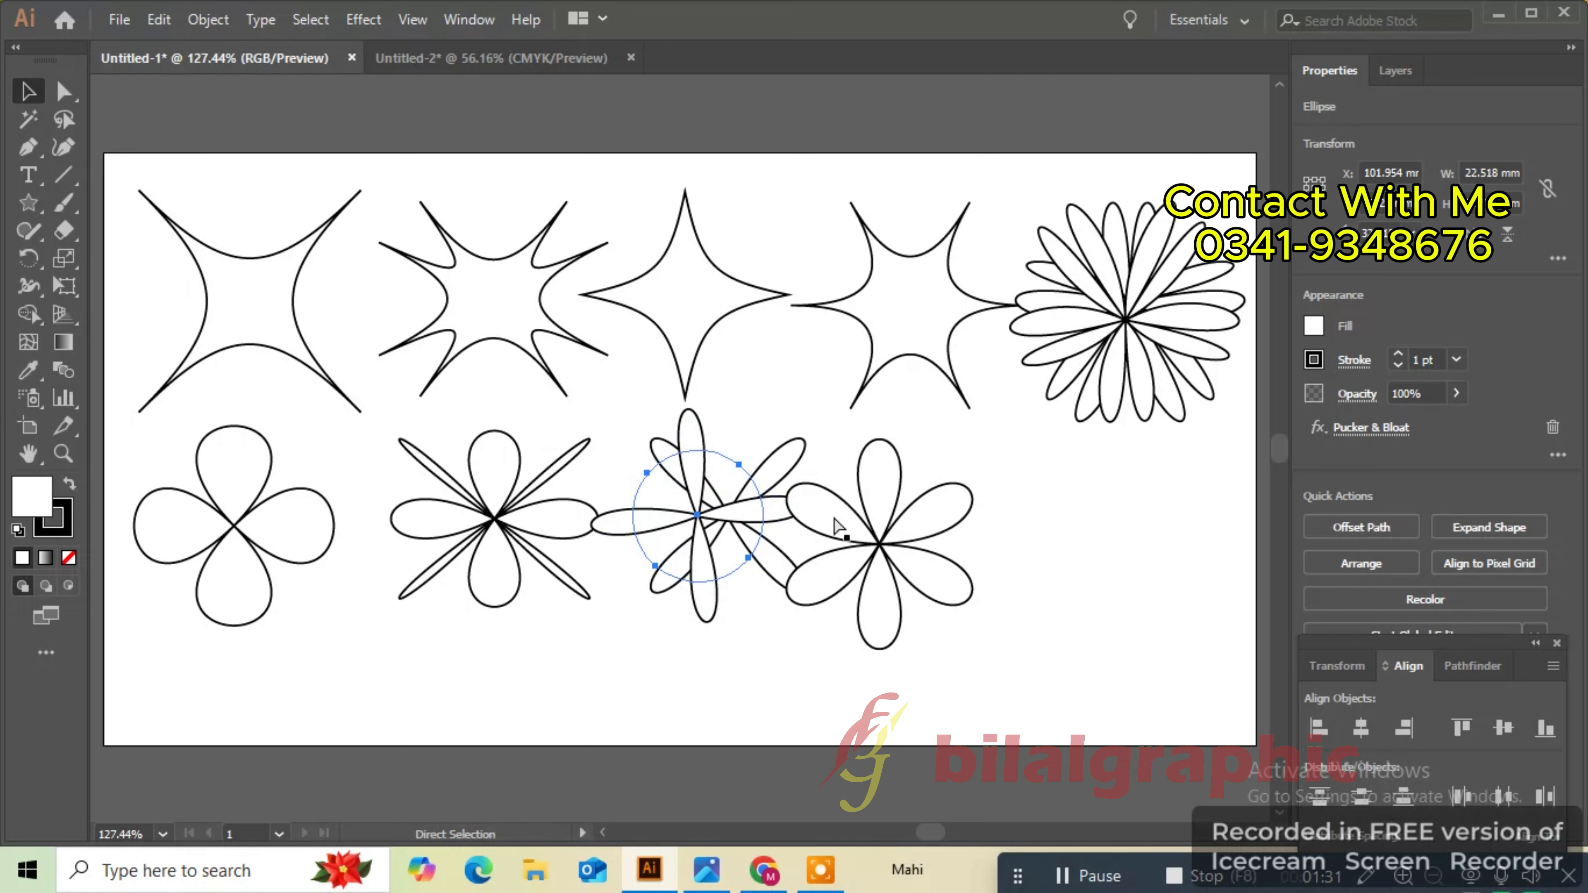
key(ctrl+z)
click(1070, 529)
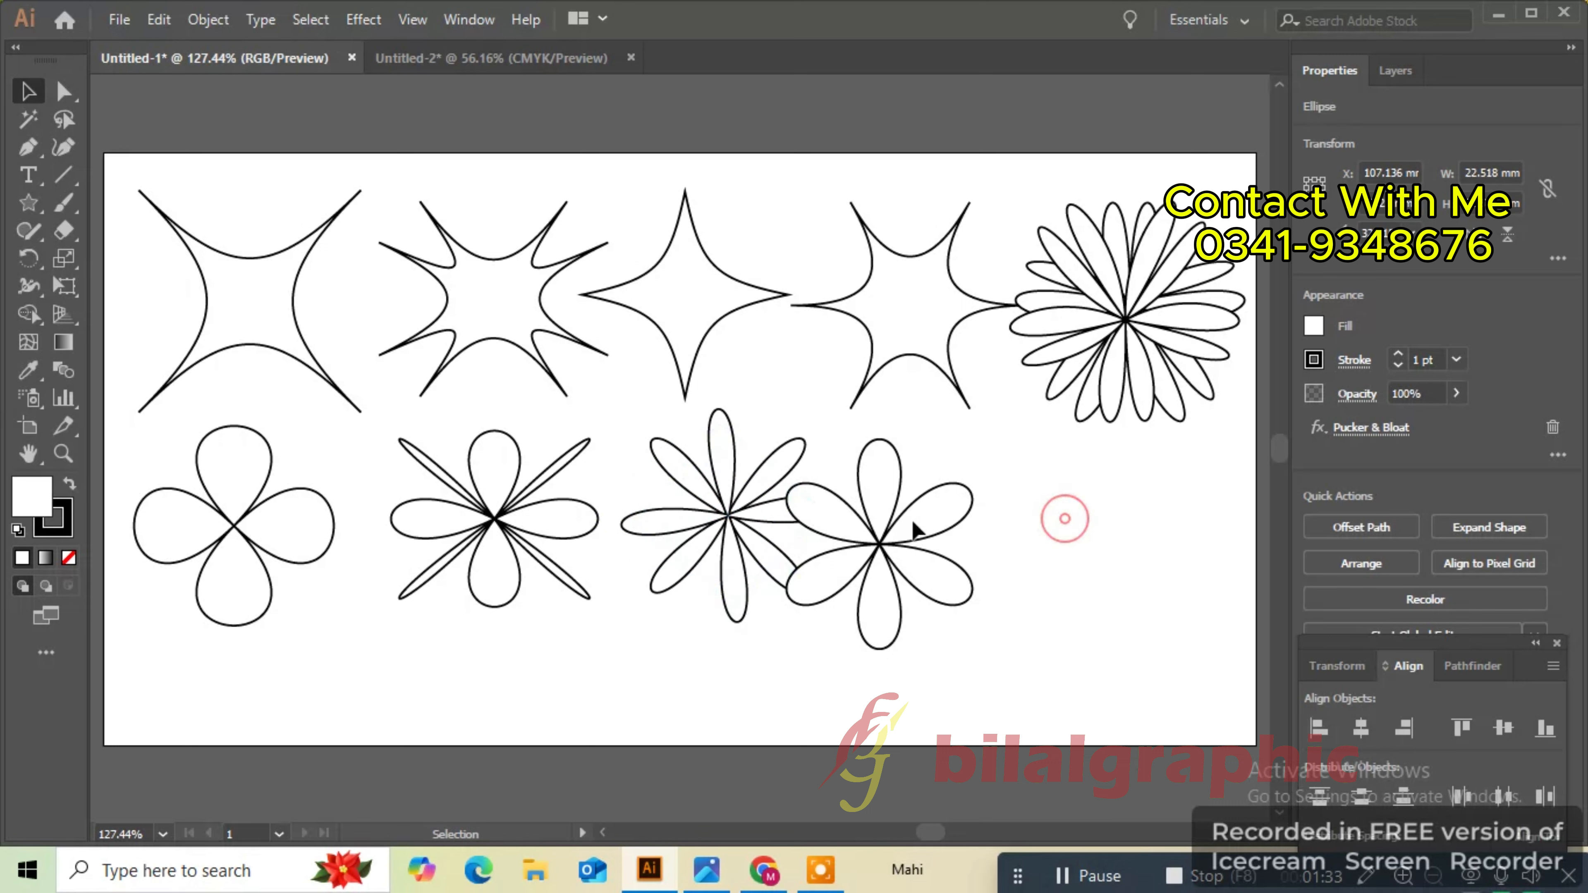
drag(881, 534, 930, 517)
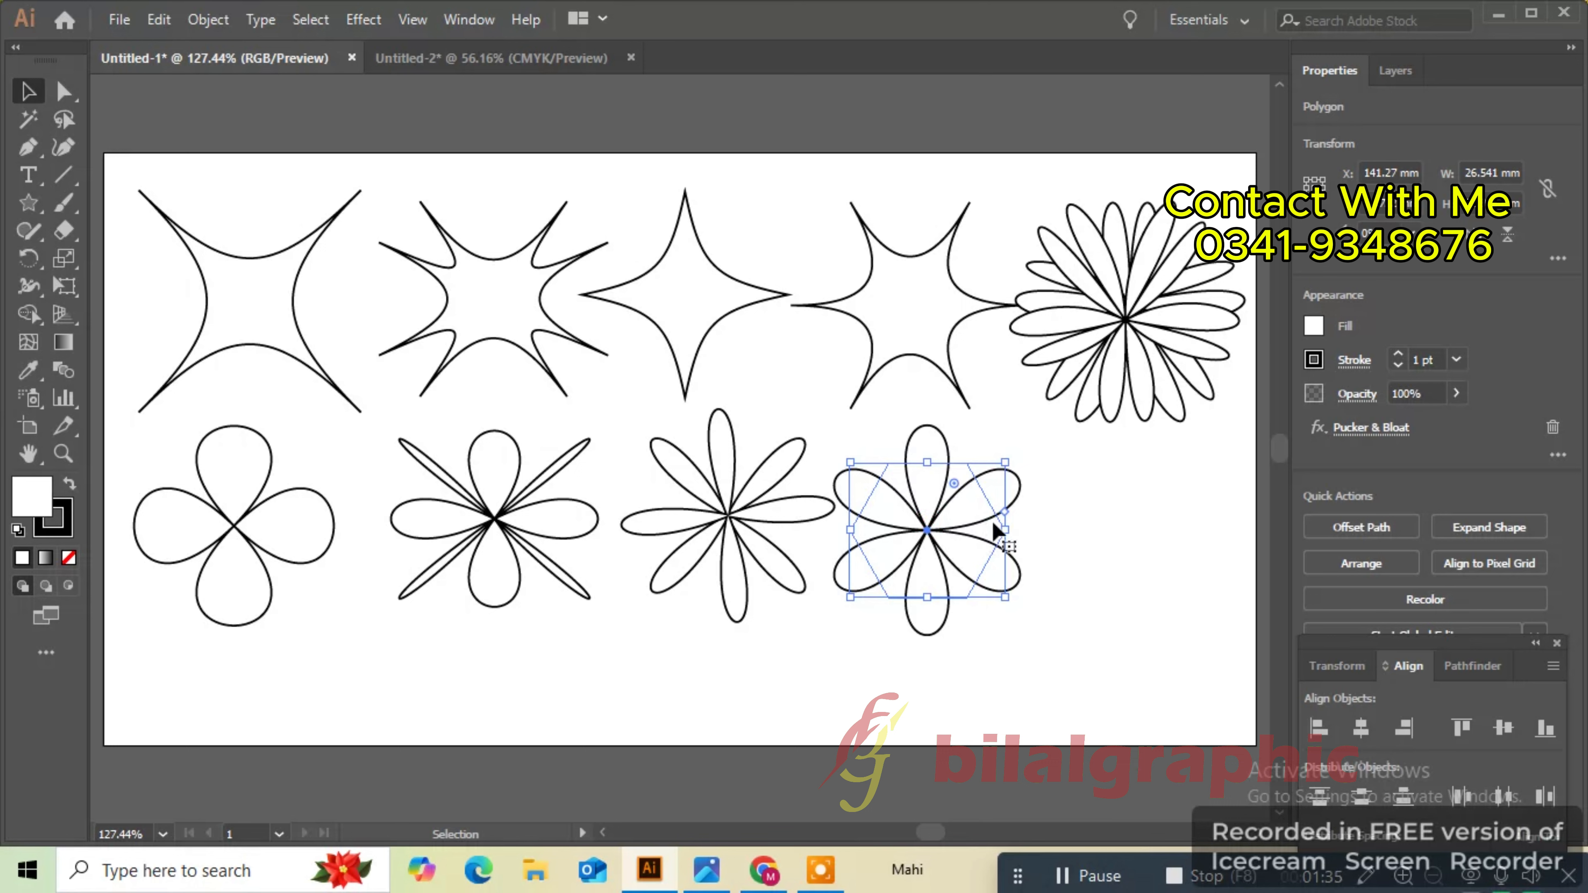
click(1100, 551)
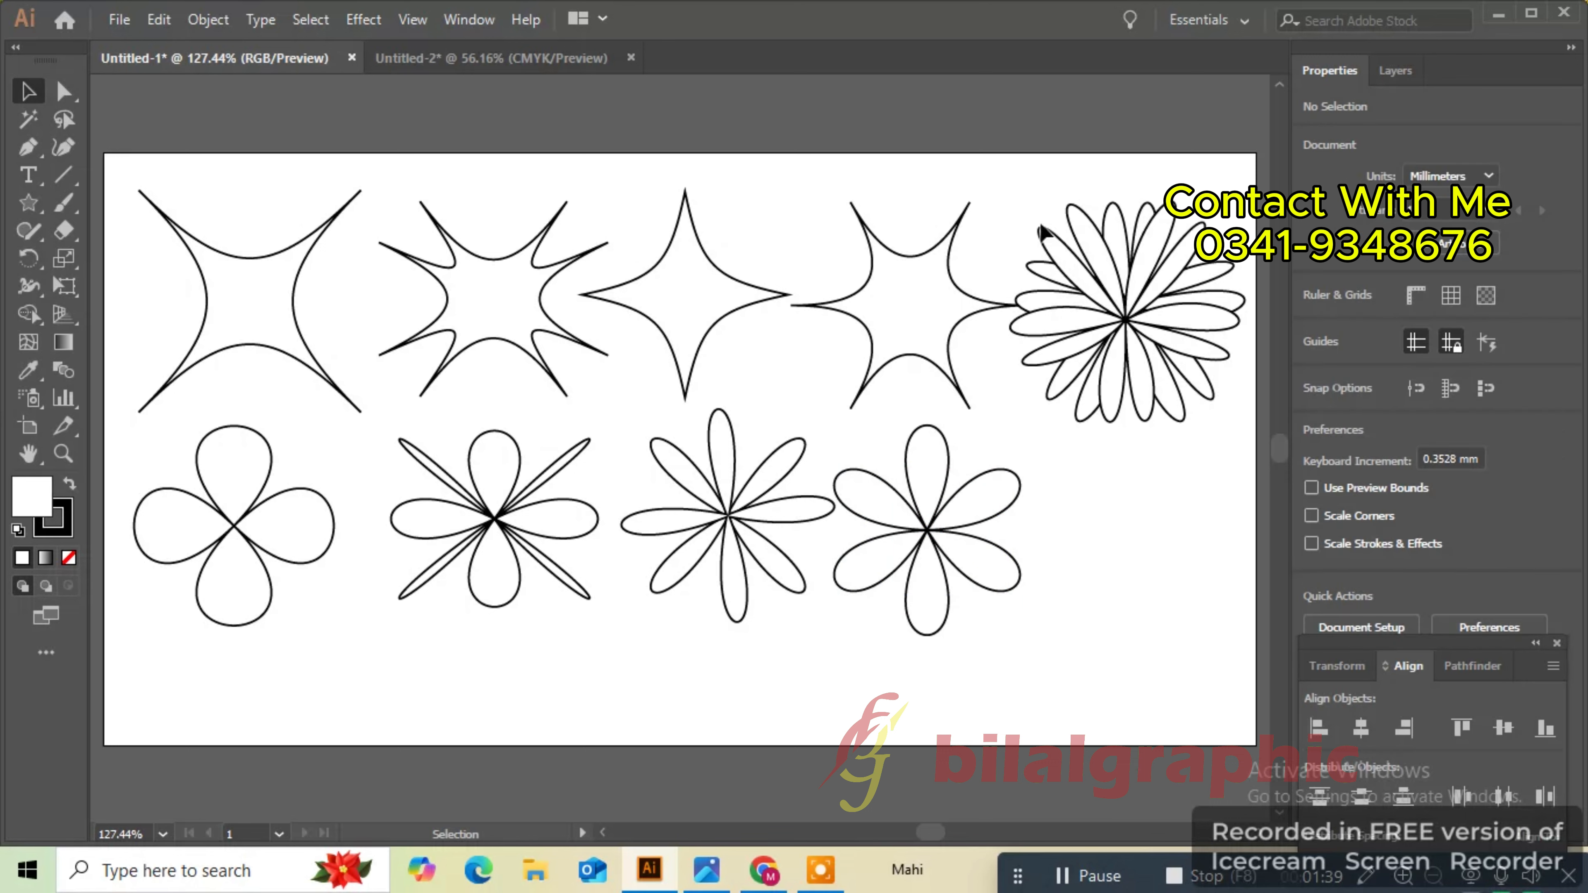
- Select the layered flower and move it down below the top row, then deselect
drag(1024, 184, 1188, 420)
drag(1139, 303, 1144, 417)
click(1087, 266)
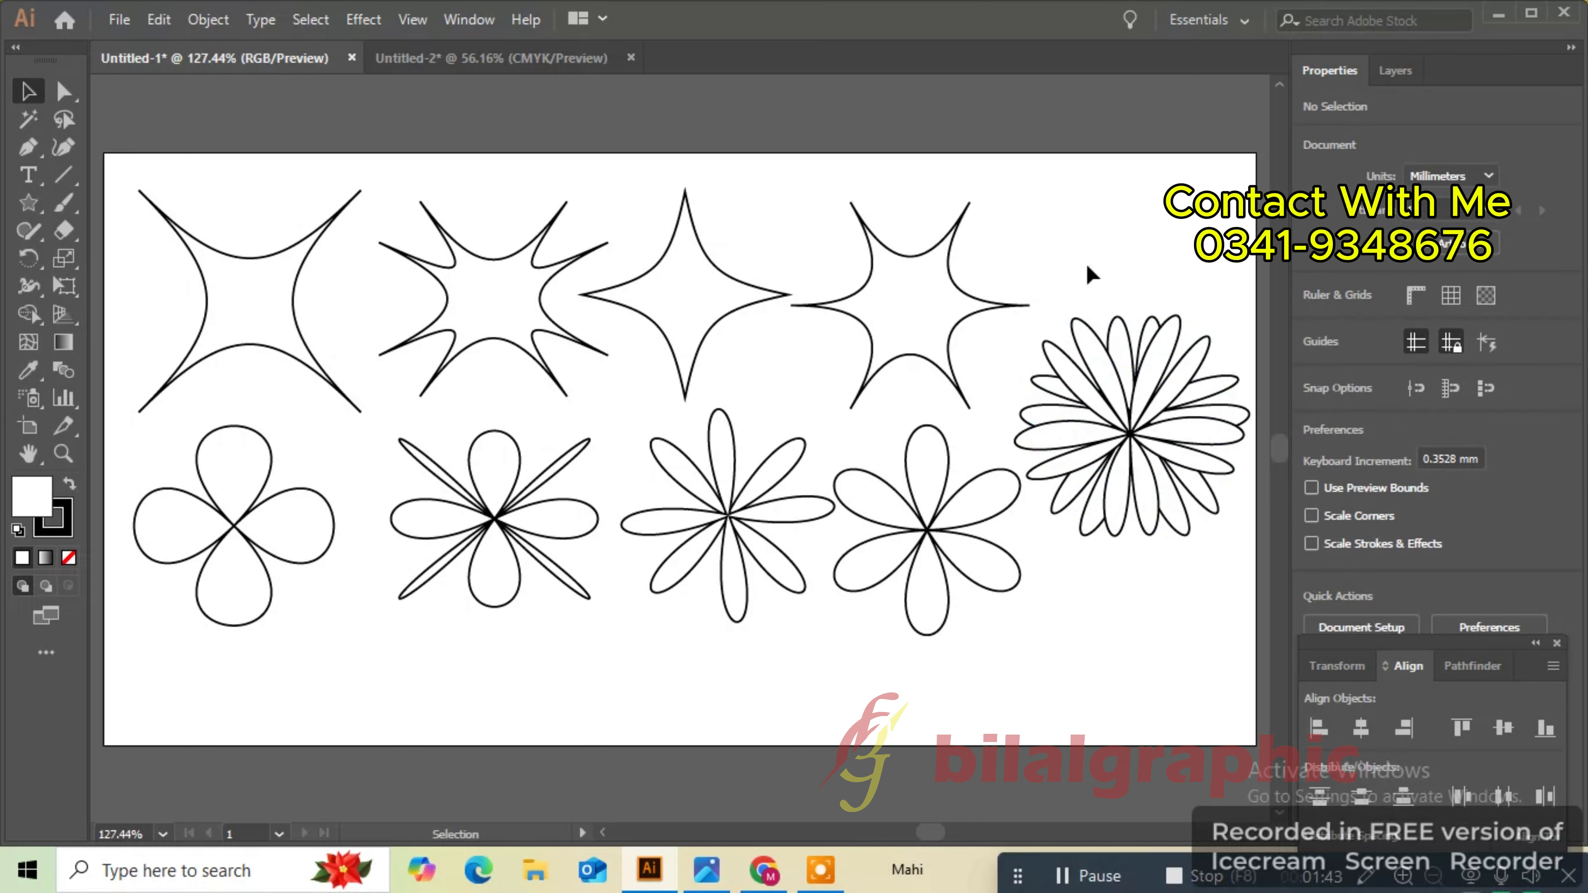
- Add a text line reading THANKES FOR WATING between the star and flower rows with the Type Tool
click(29, 178)
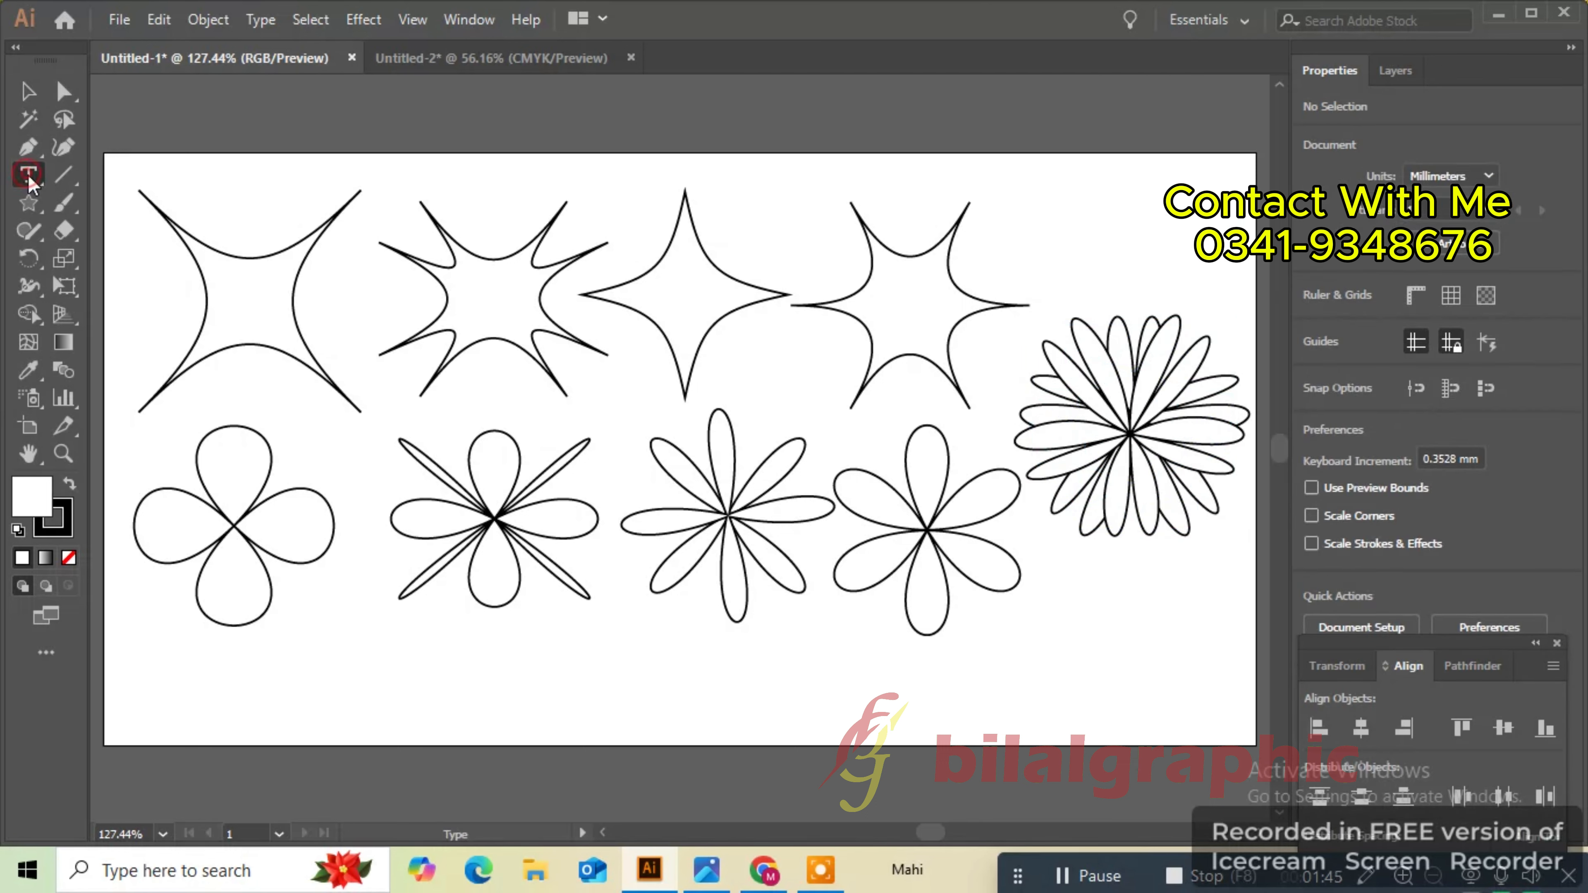
click(445, 384)
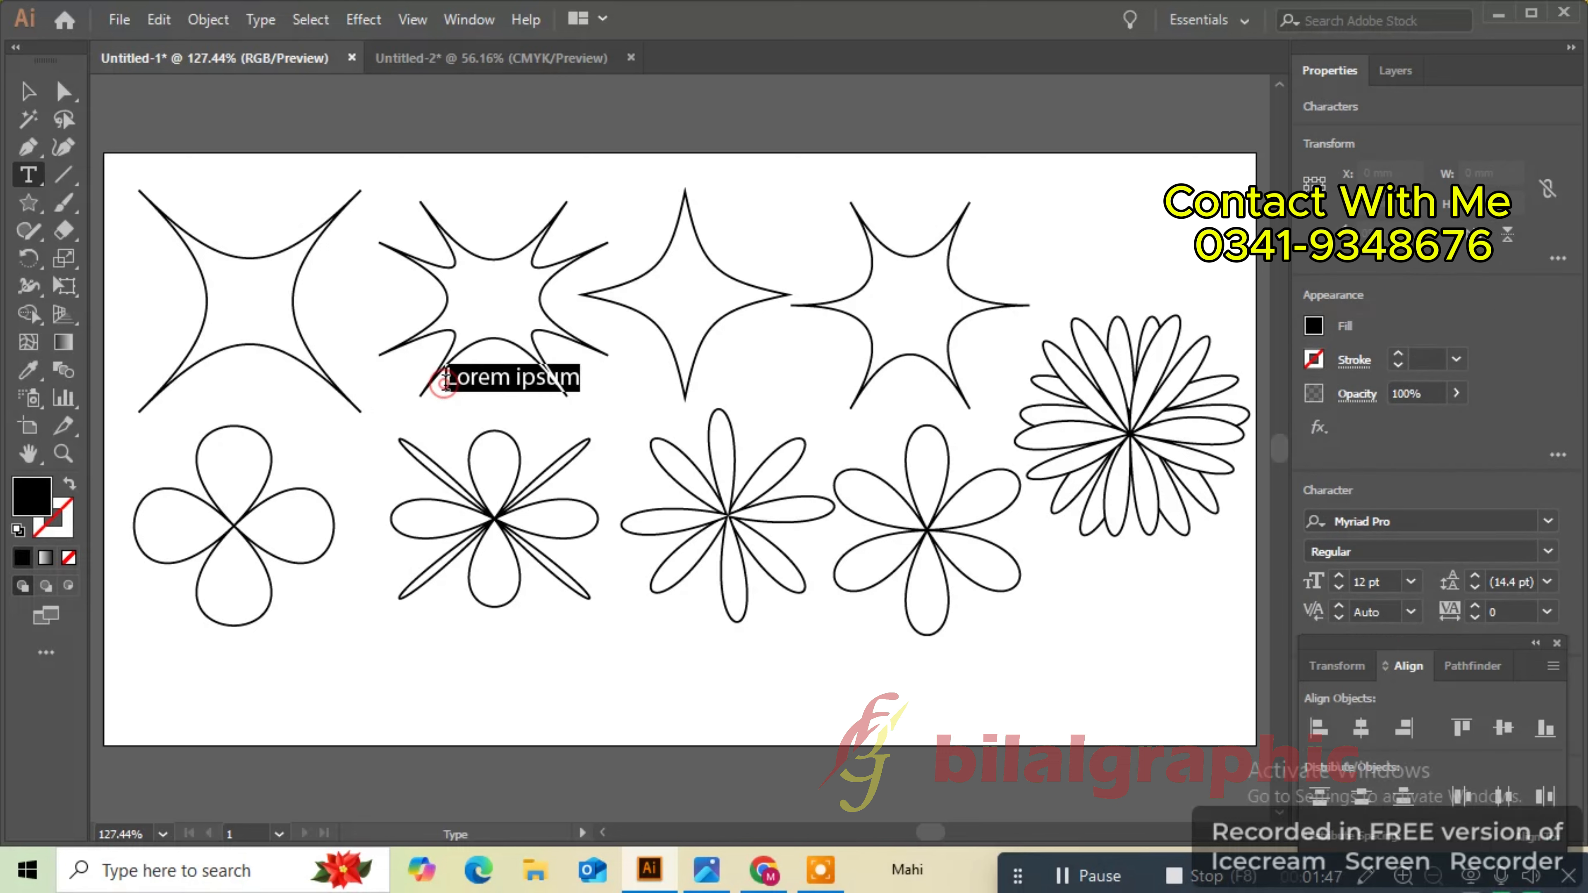
key(BackSpace)
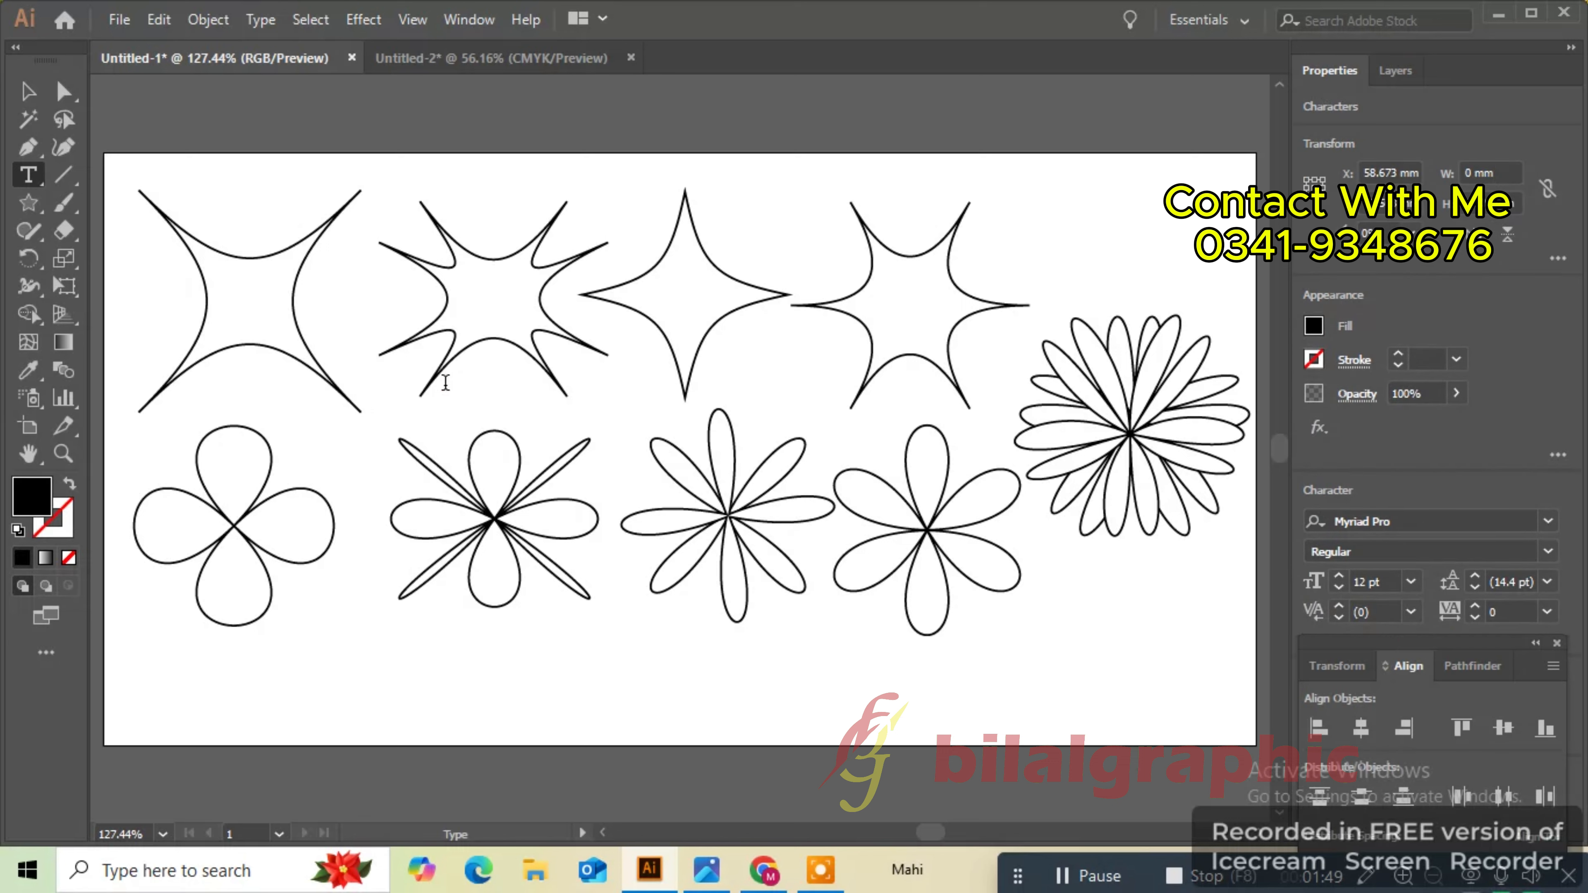
text(THANKES FOR)
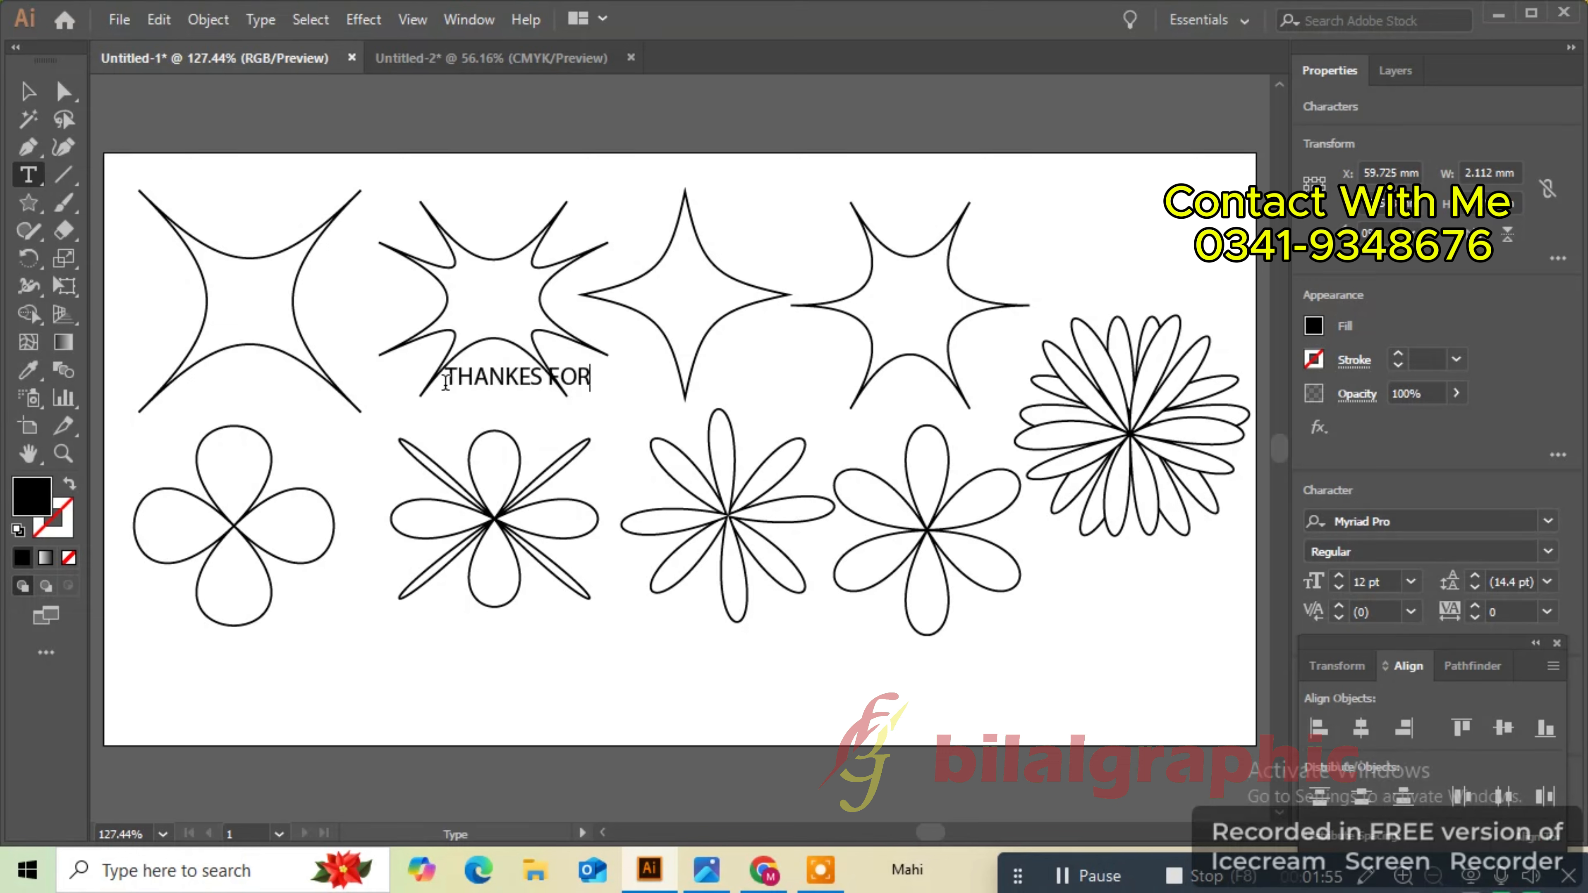
text( WATING)
- Enlarge the text object to about 22.5 pt and move it slightly down to center it
click(28, 92)
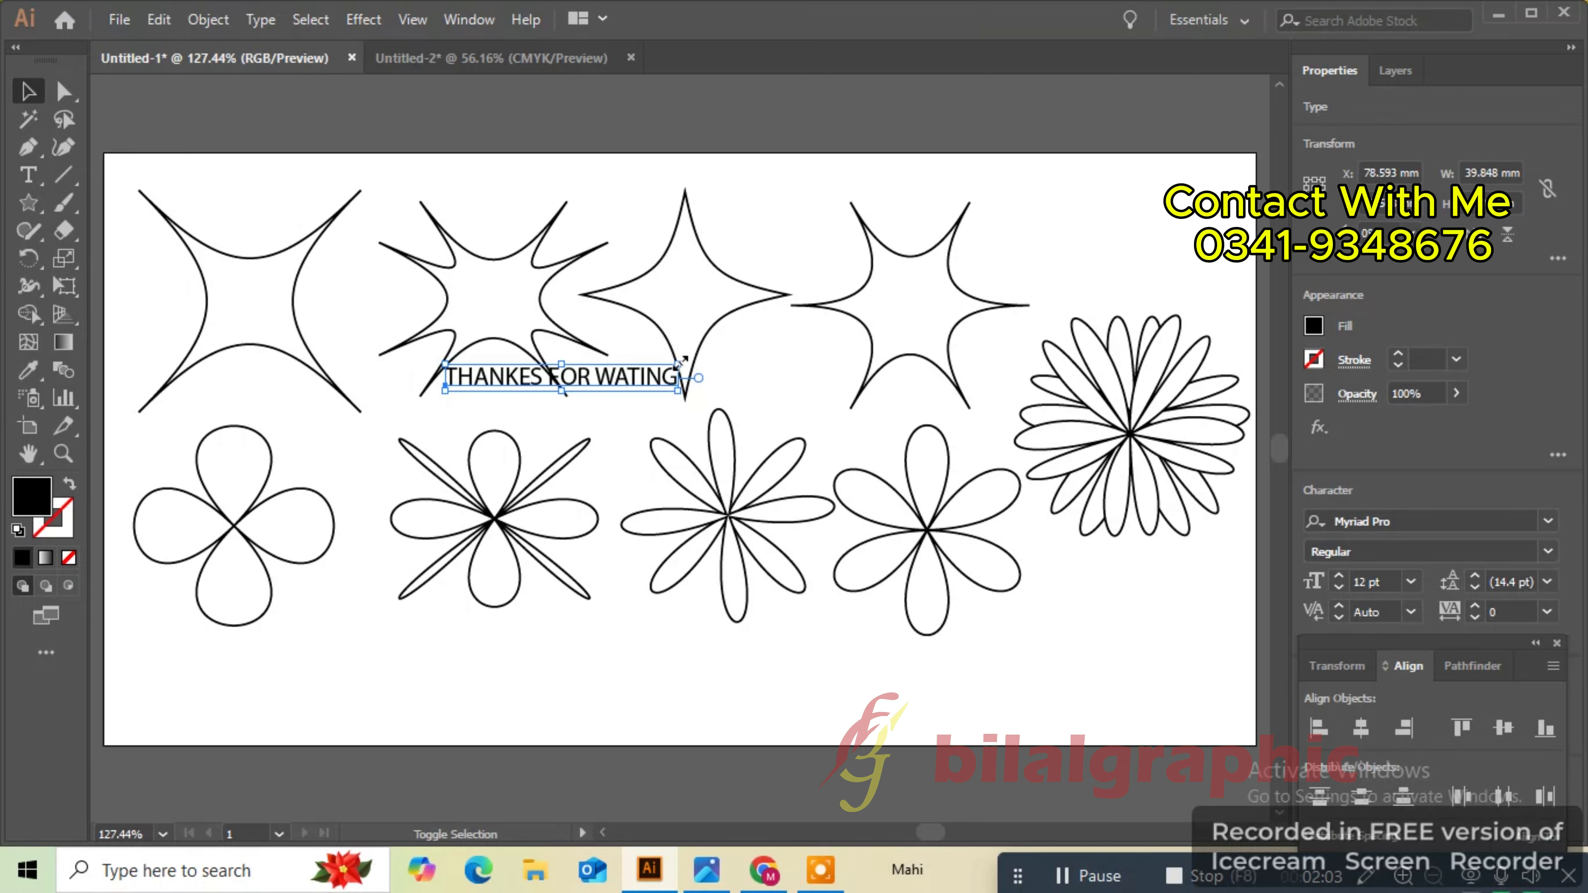
drag(681, 361, 886, 321)
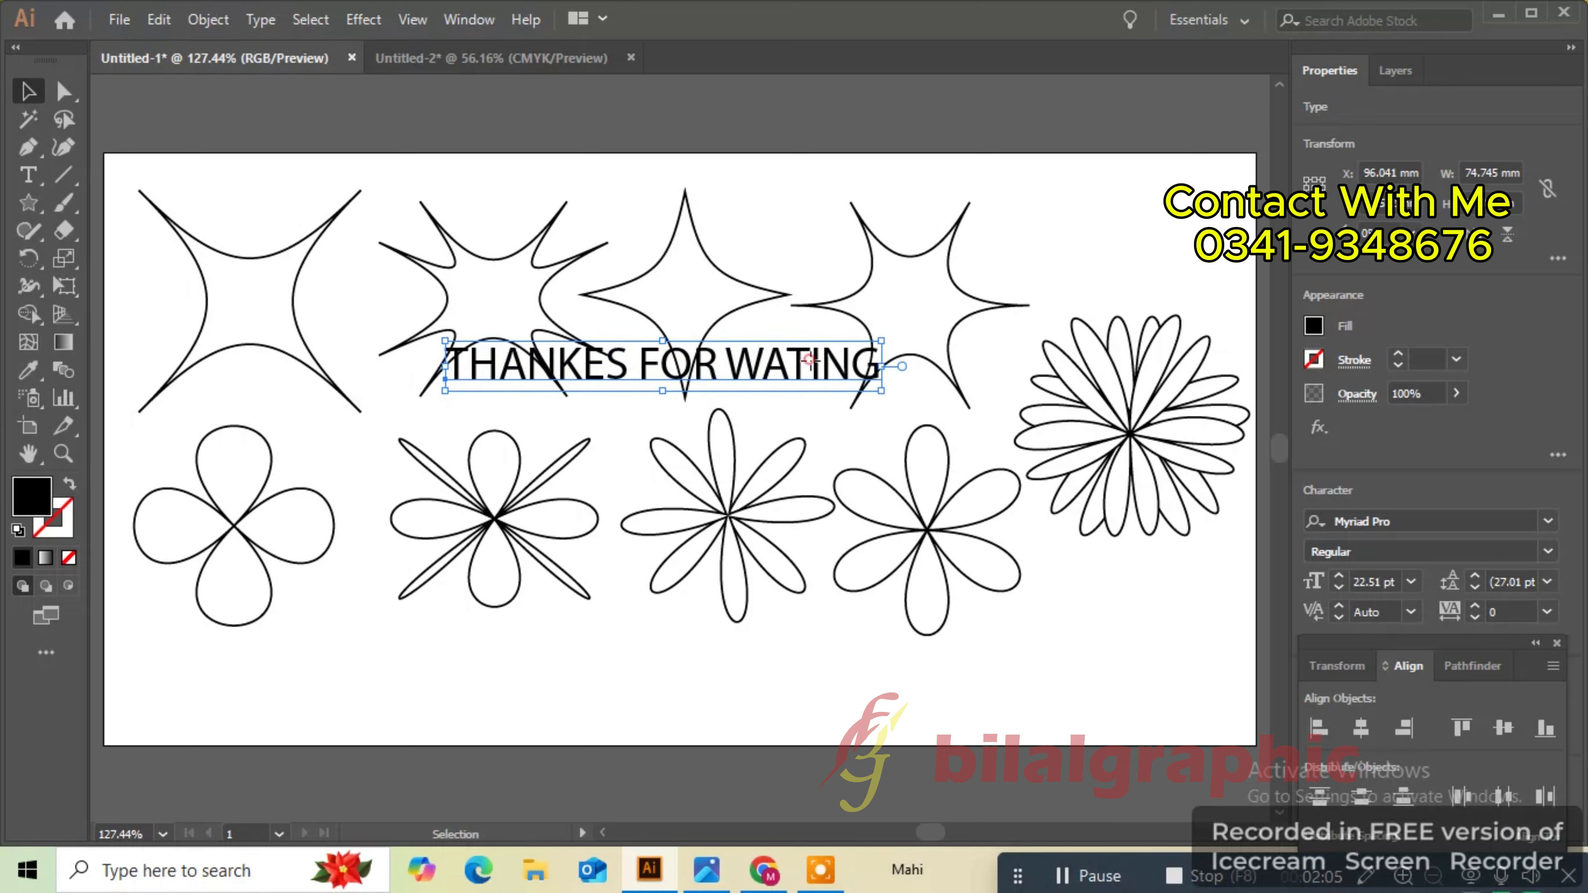
drag(810, 356, 823, 398)
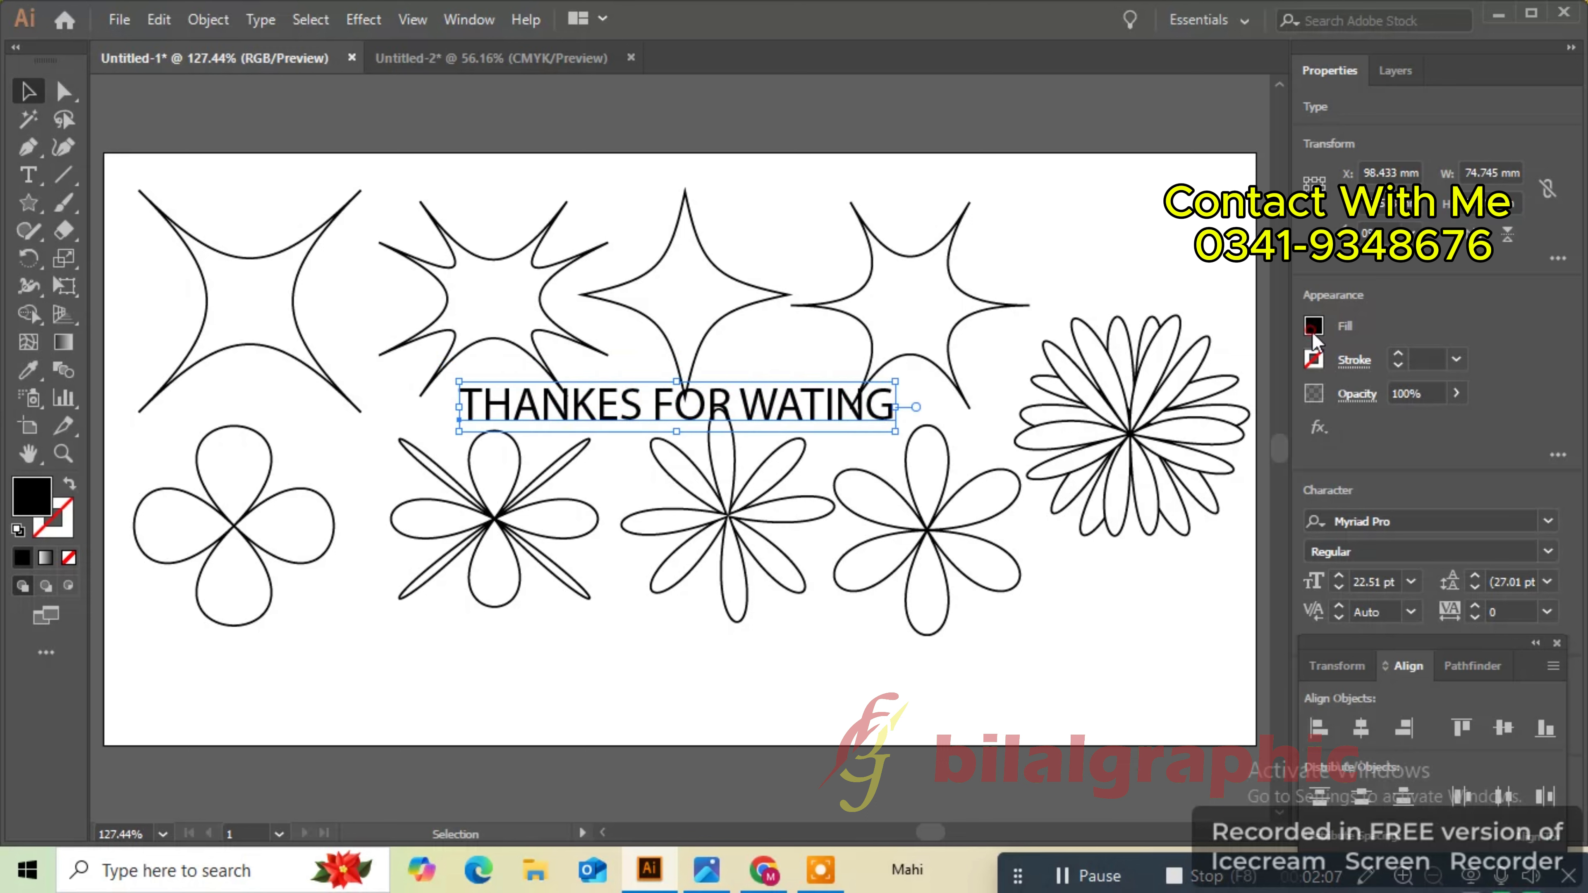
- Set the text fill color to cyan from the swatches and deselect
click(1314, 326)
click(1174, 410)
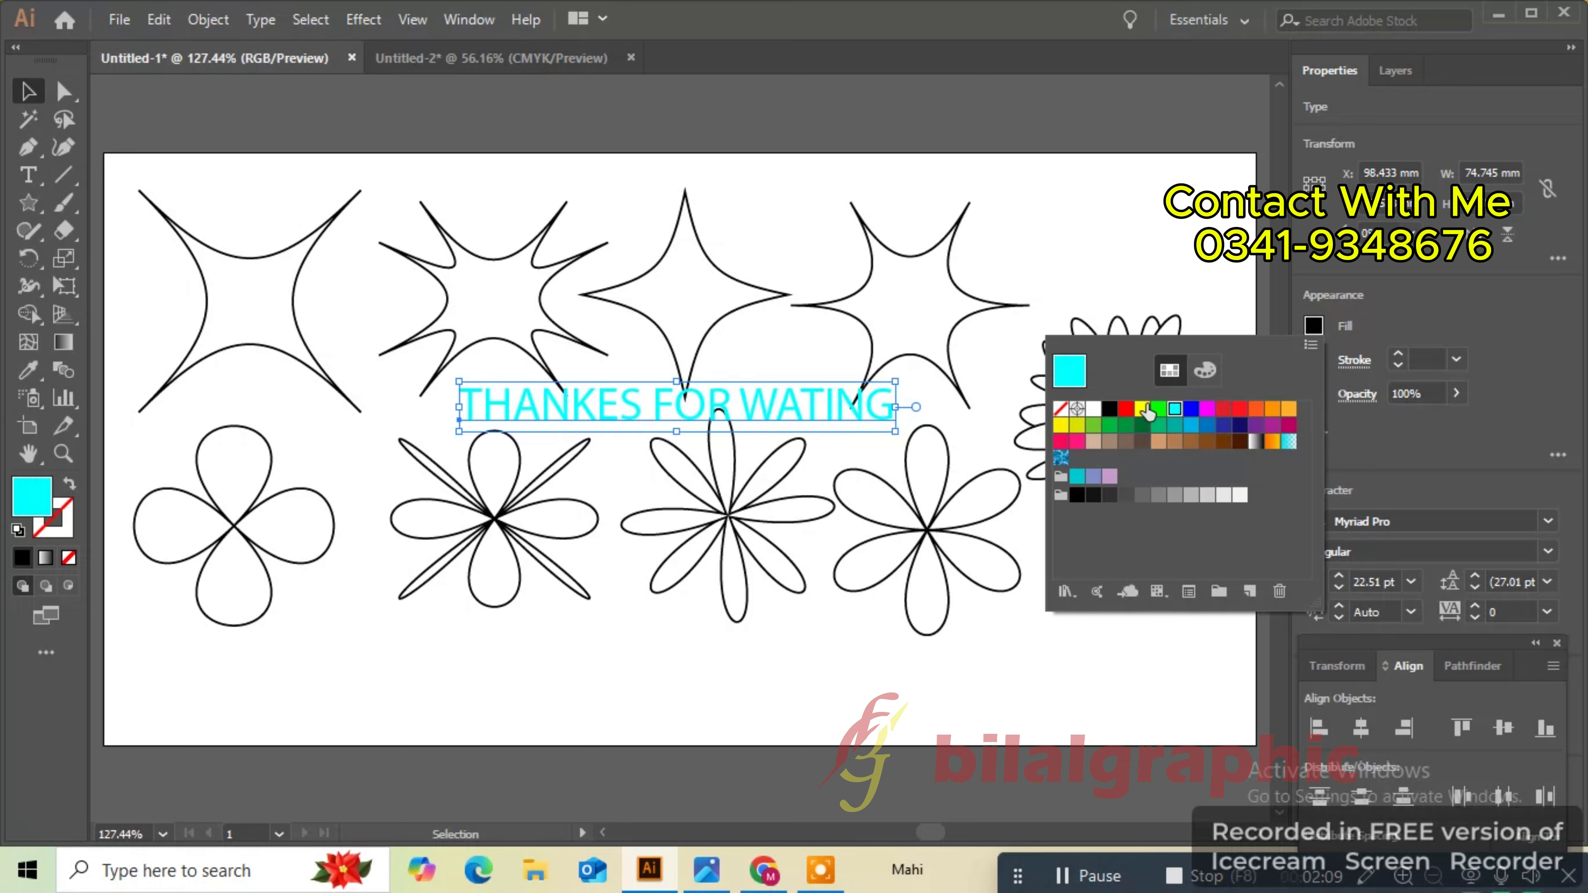
click(1143, 408)
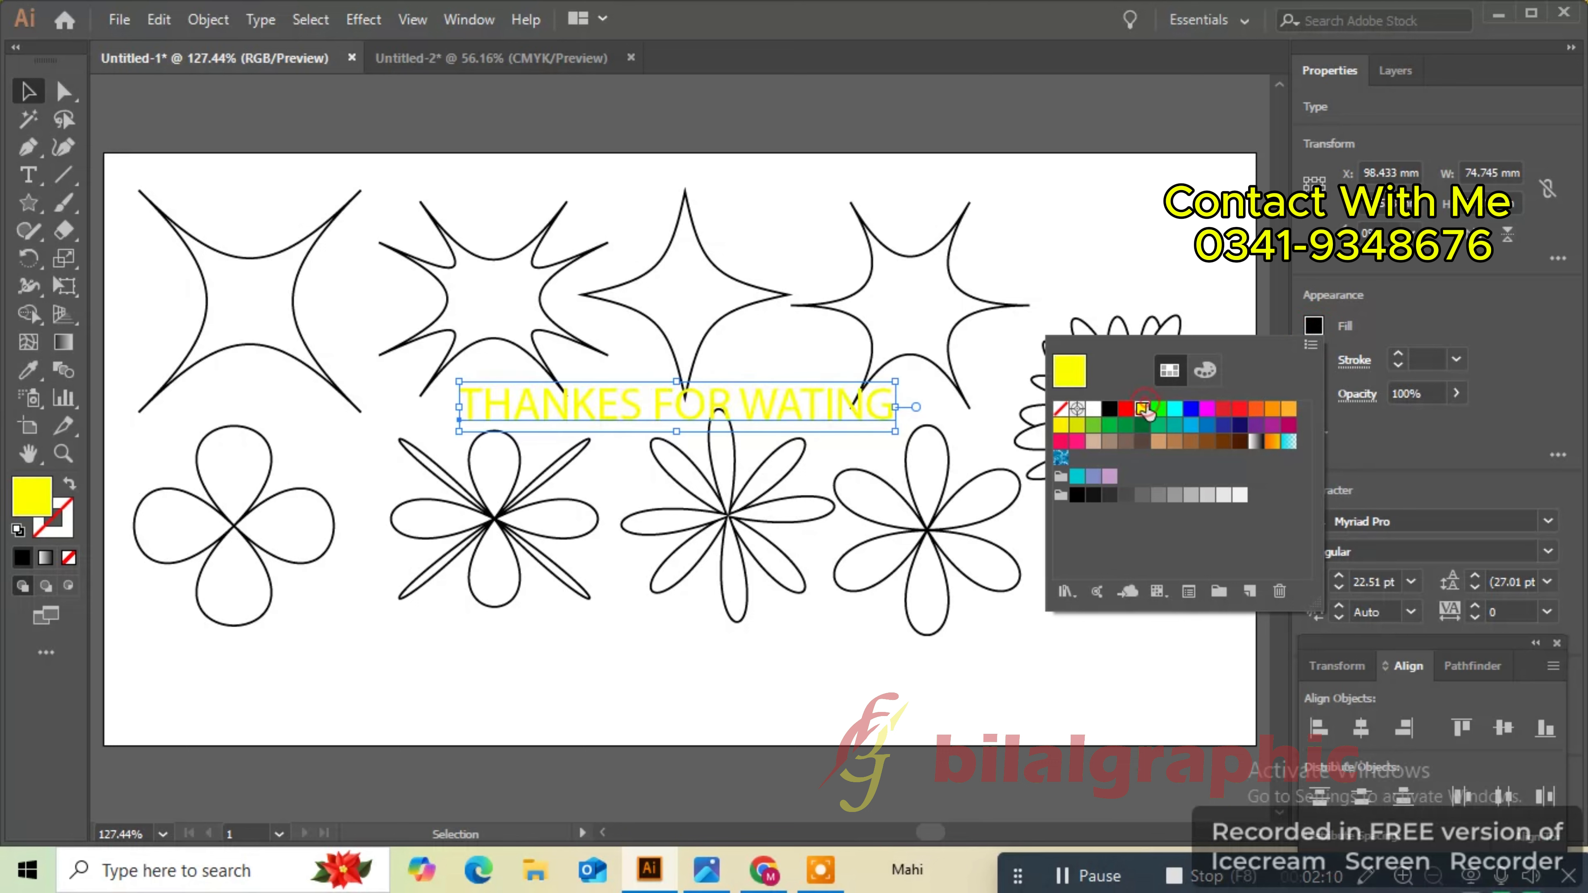
click(1175, 410)
click(1178, 273)
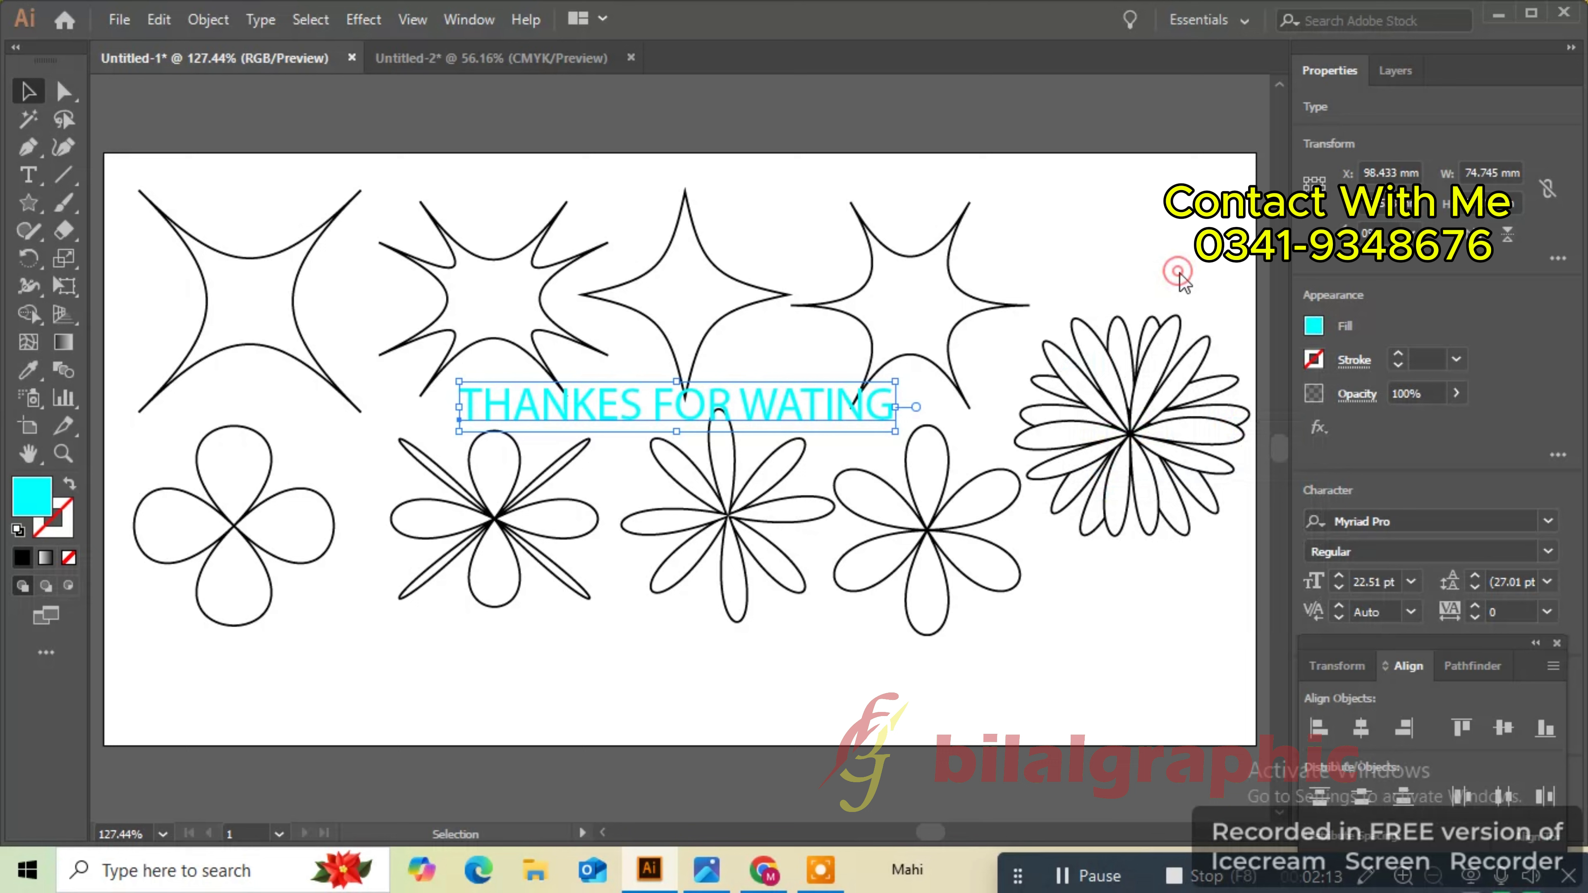
click(1179, 275)
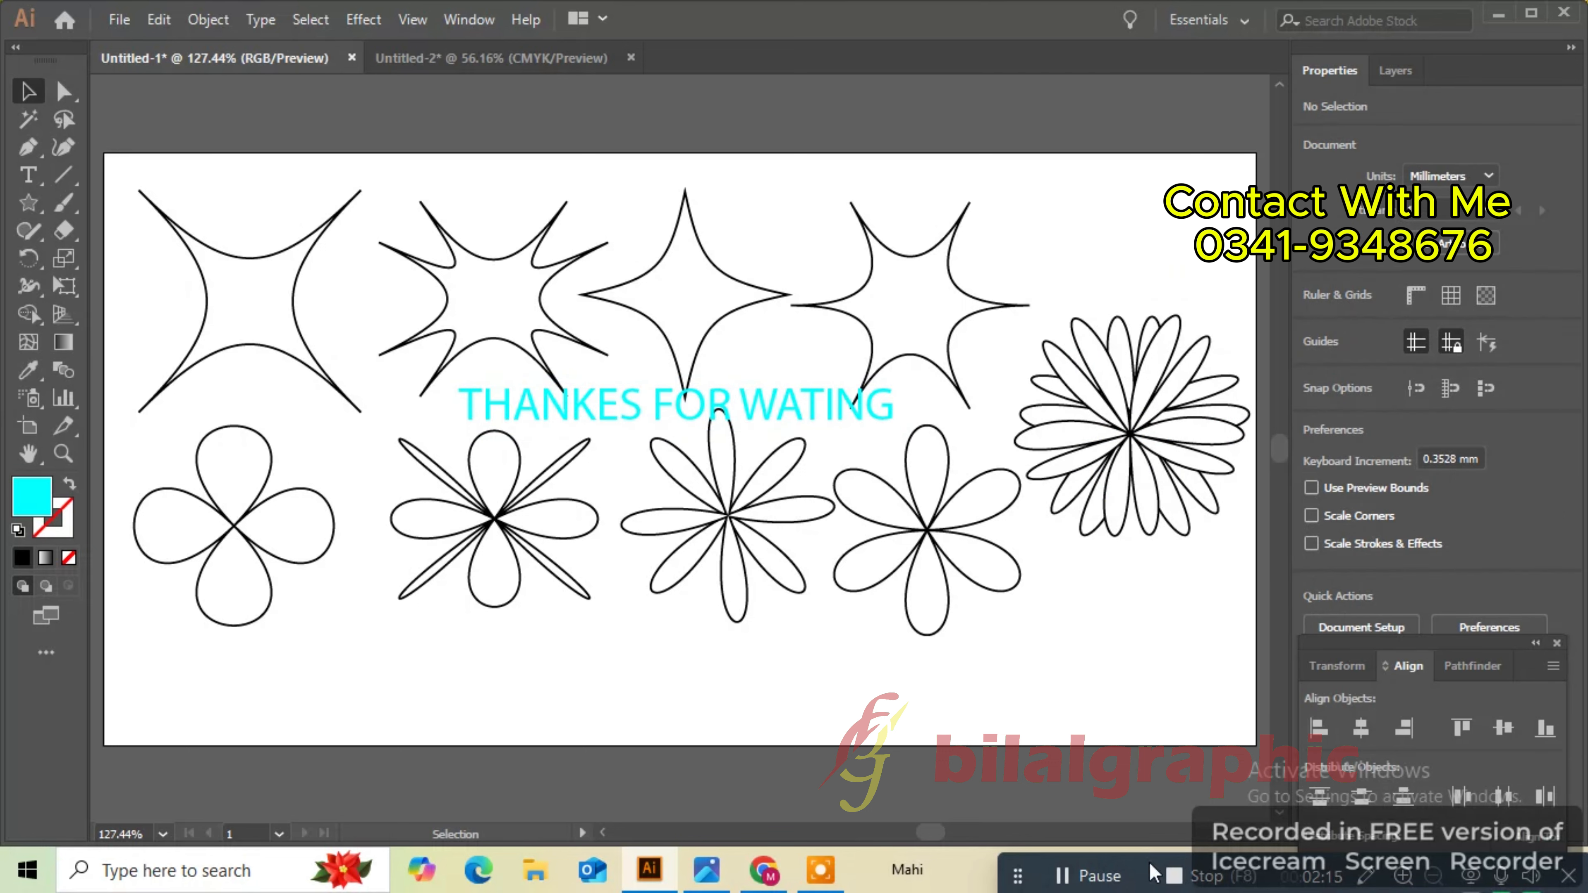